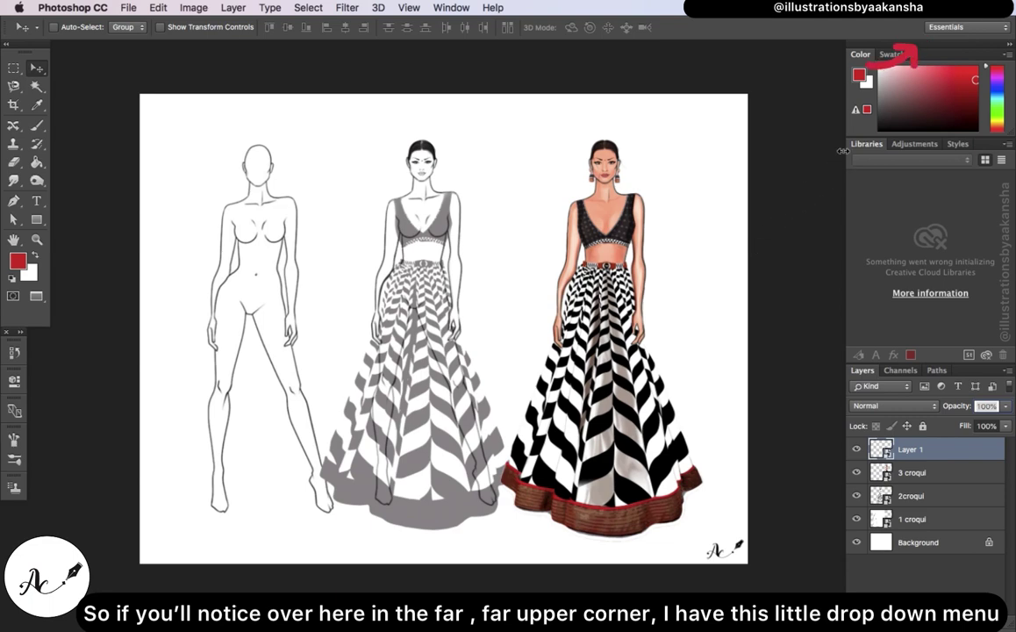
Reset the Essentials workspace and expand the Tools panel to two columns.
click(1001, 33)
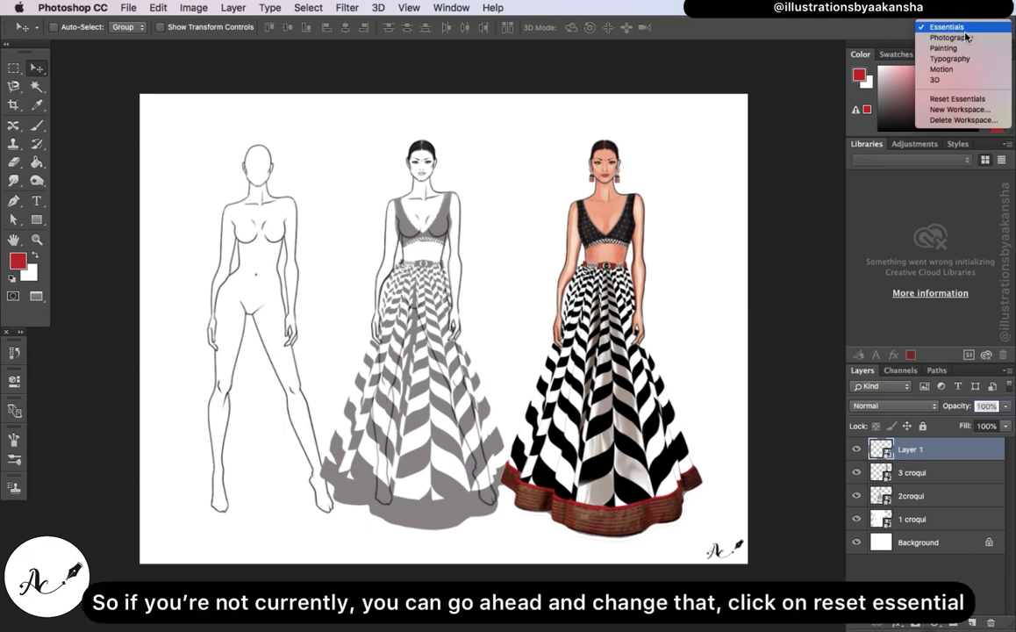
click(964, 99)
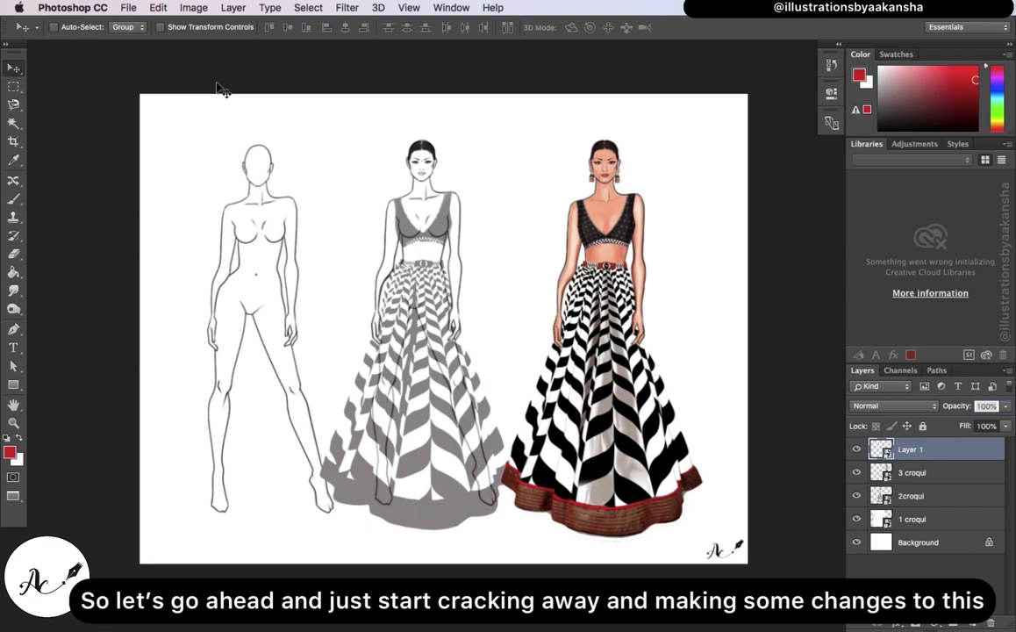
click(7, 46)
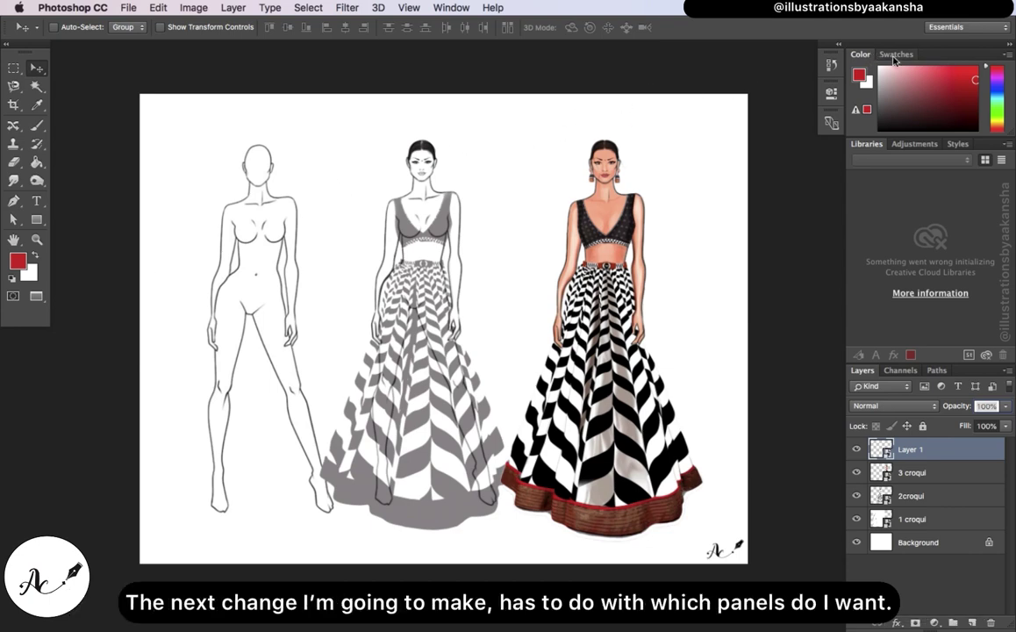
Close the Channels and Paths panels, leaving Layers alone in its group.
click(908, 373)
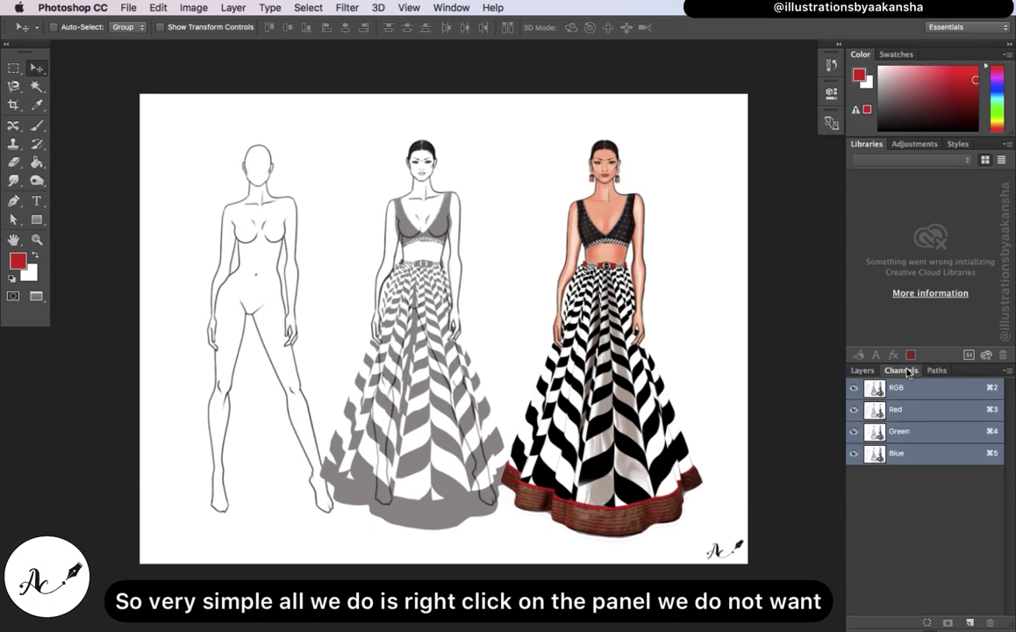
right_click(908, 373)
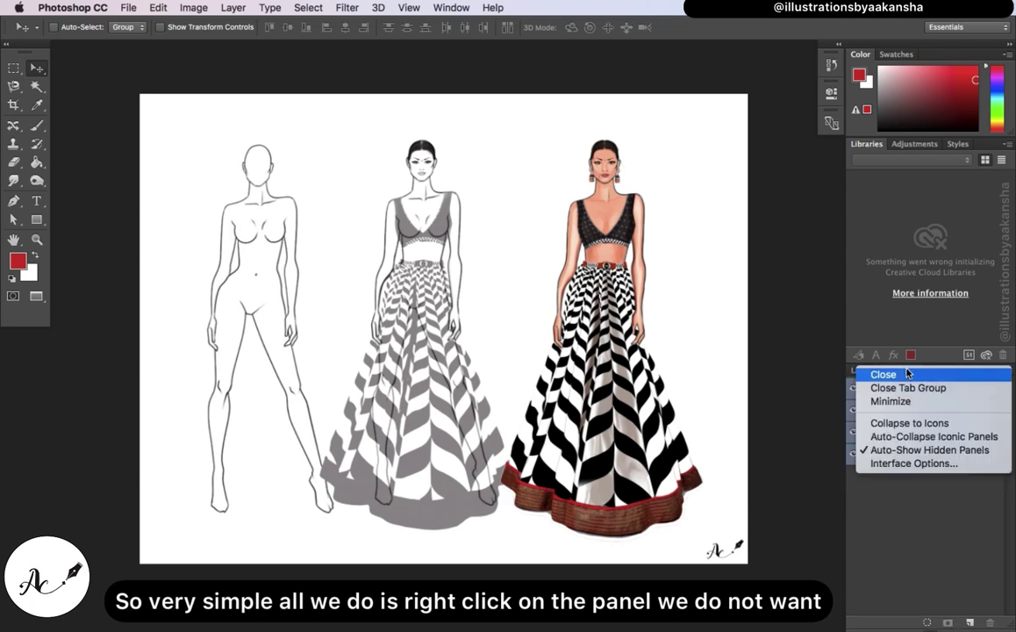
click(907, 374)
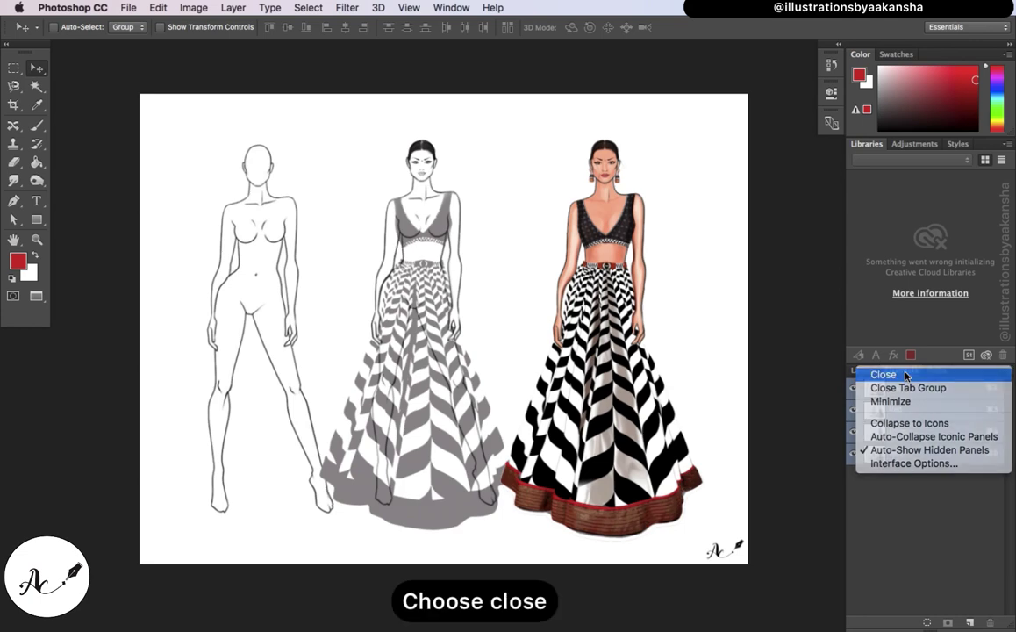
right_click(895, 373)
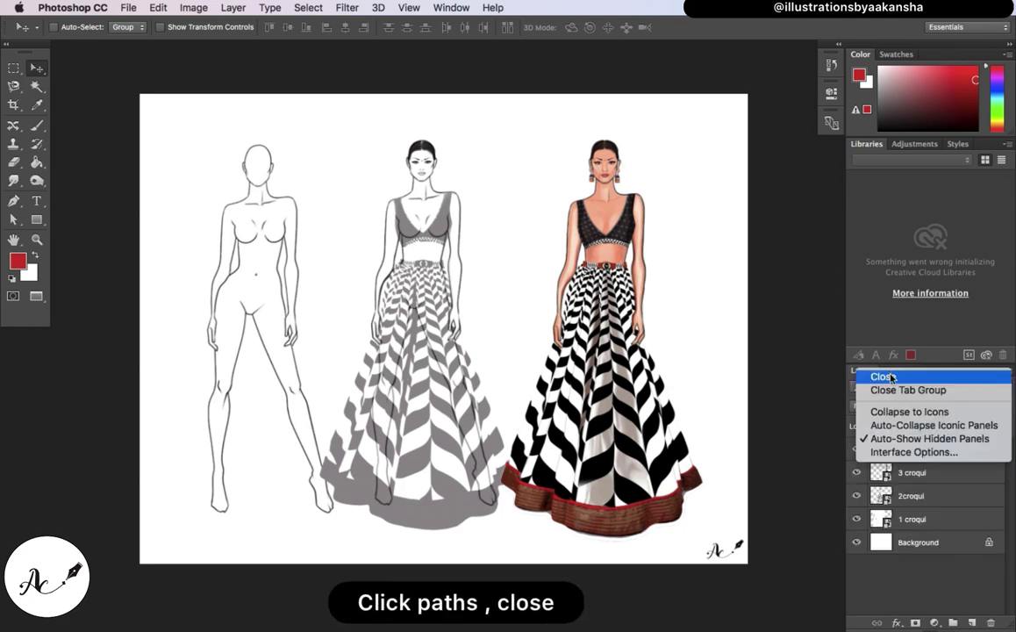
click(891, 377)
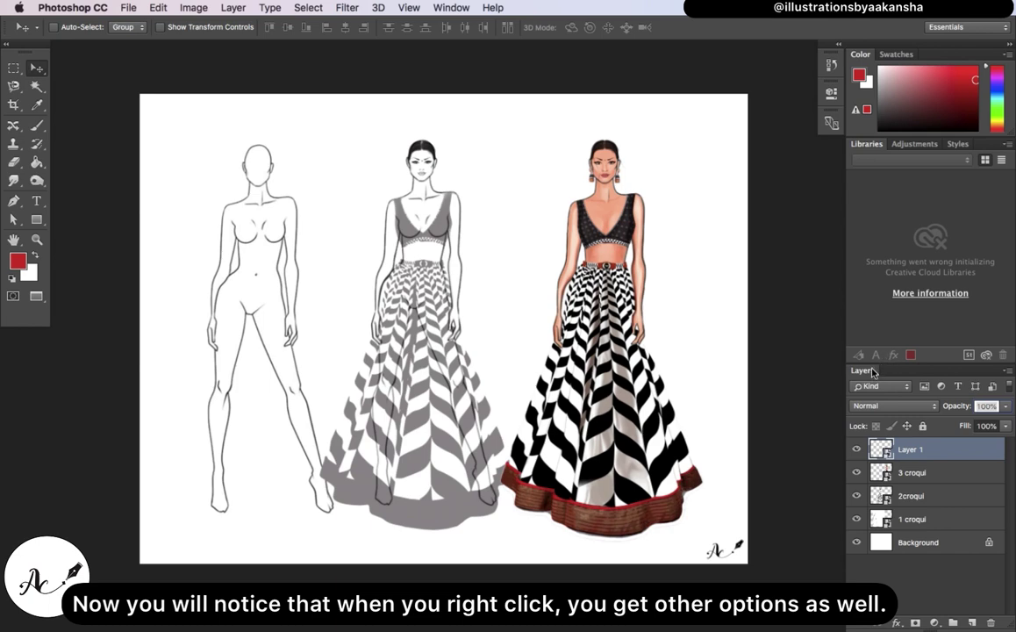
Minimize the docked Layers panel and expand it again.
right_click(873, 372)
click(880, 403)
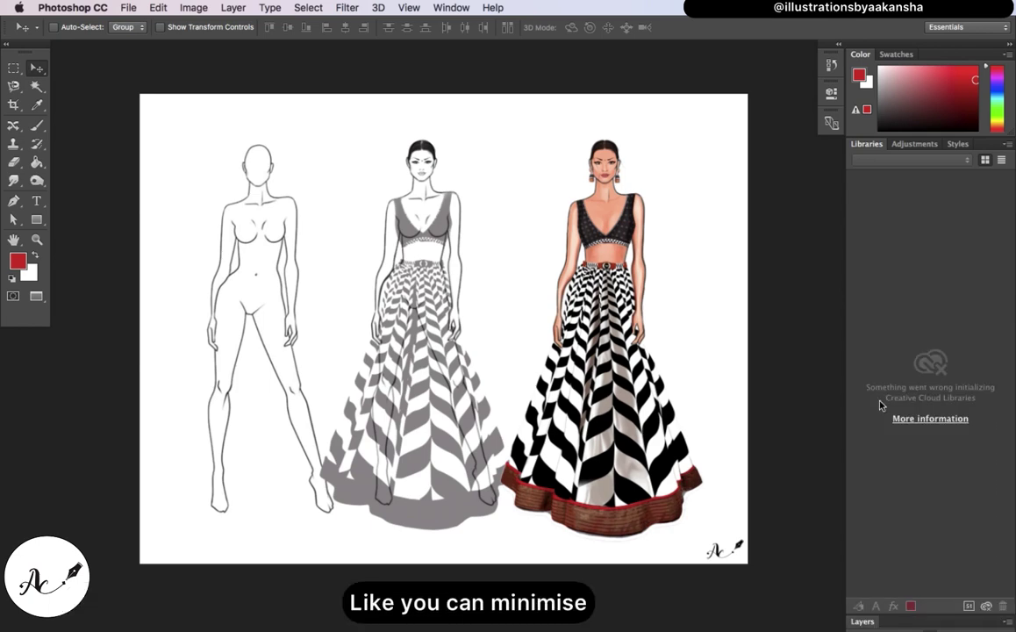
click(869, 621)
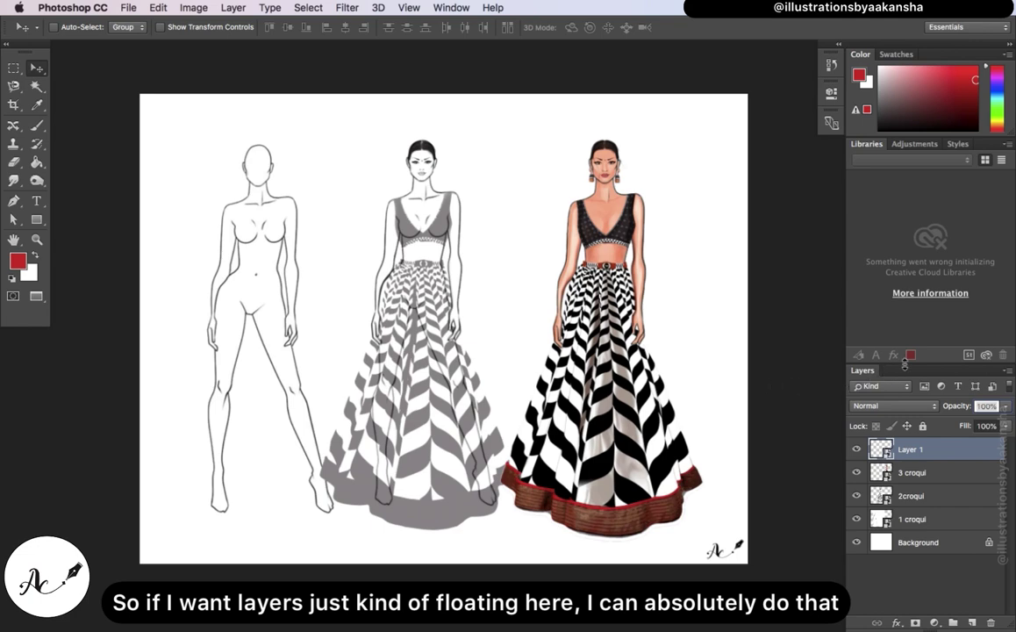
Undock the Layers panel as a floating panel and place it over the canvas beside the coloured figure.
drag(918, 373, 689, 137)
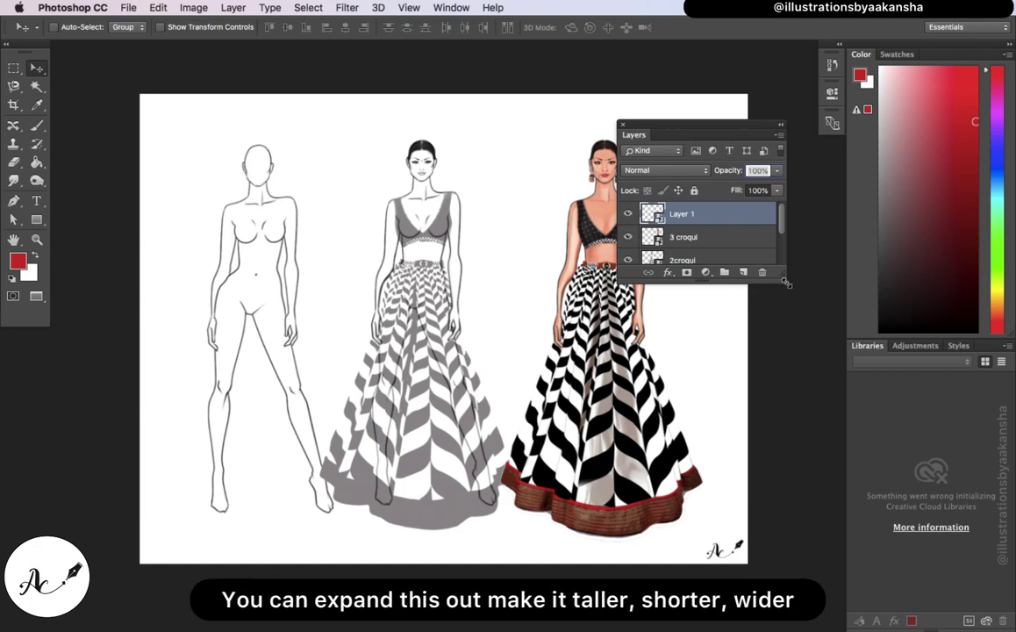
drag(787, 282, 787, 243)
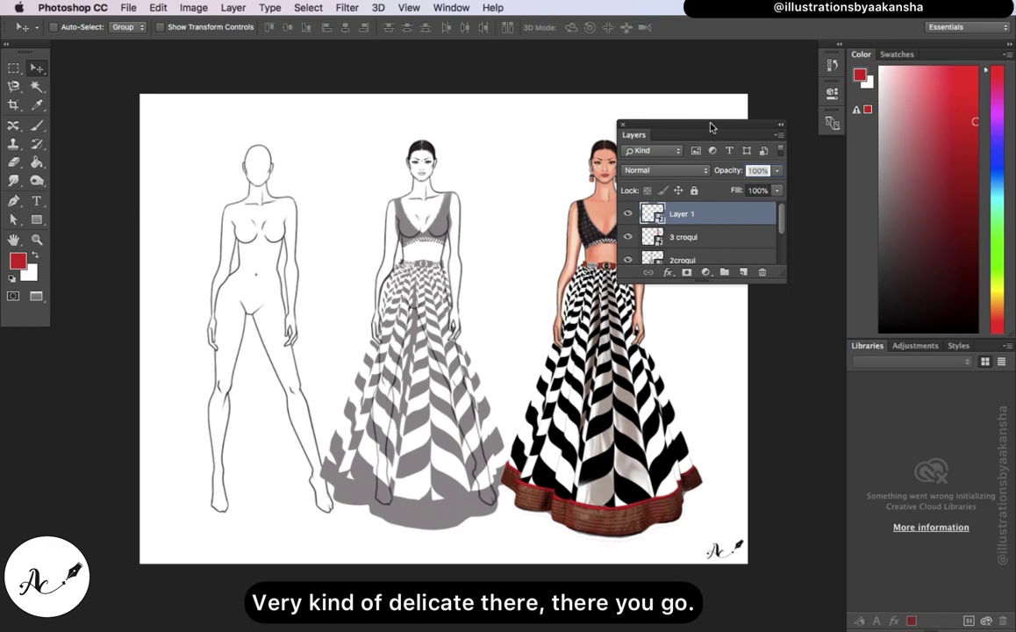
drag(711, 129, 760, 182)
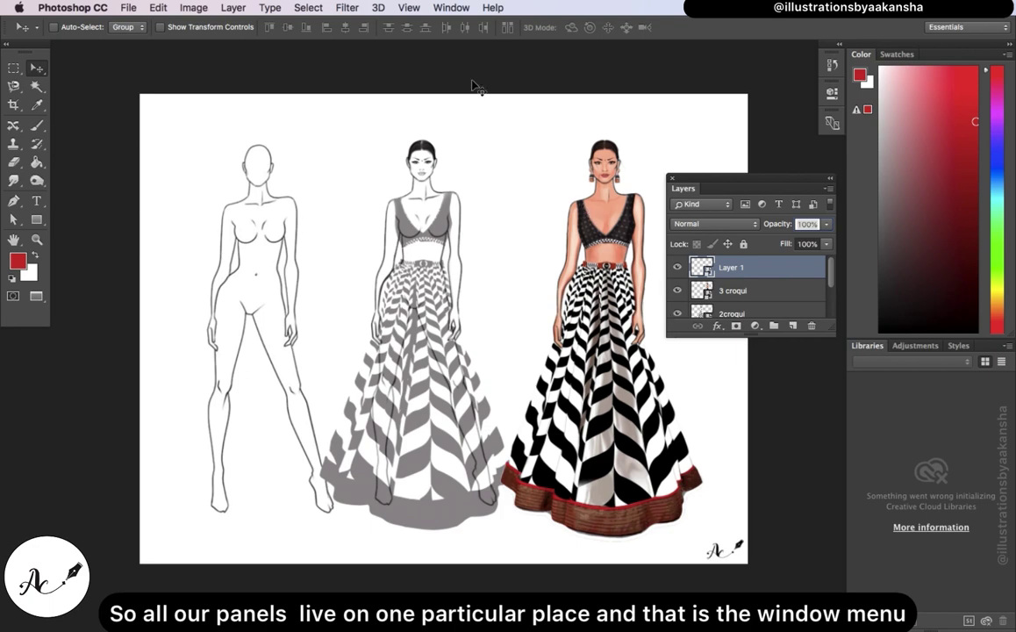
Show the Character panel and float its group with Paragraph above the floating Layers panel.
click(460, 11)
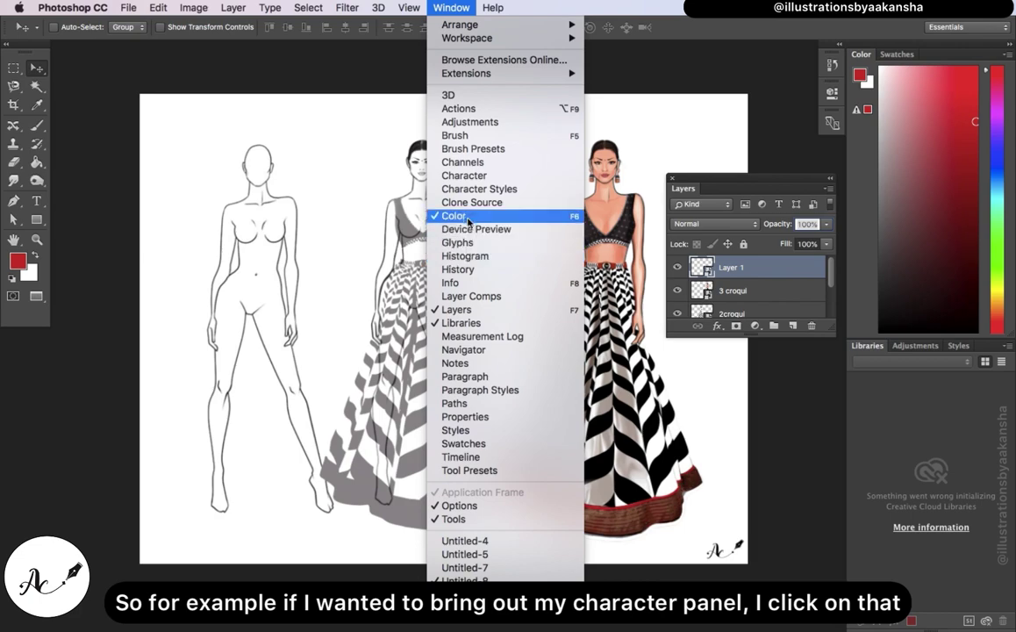
click(458, 176)
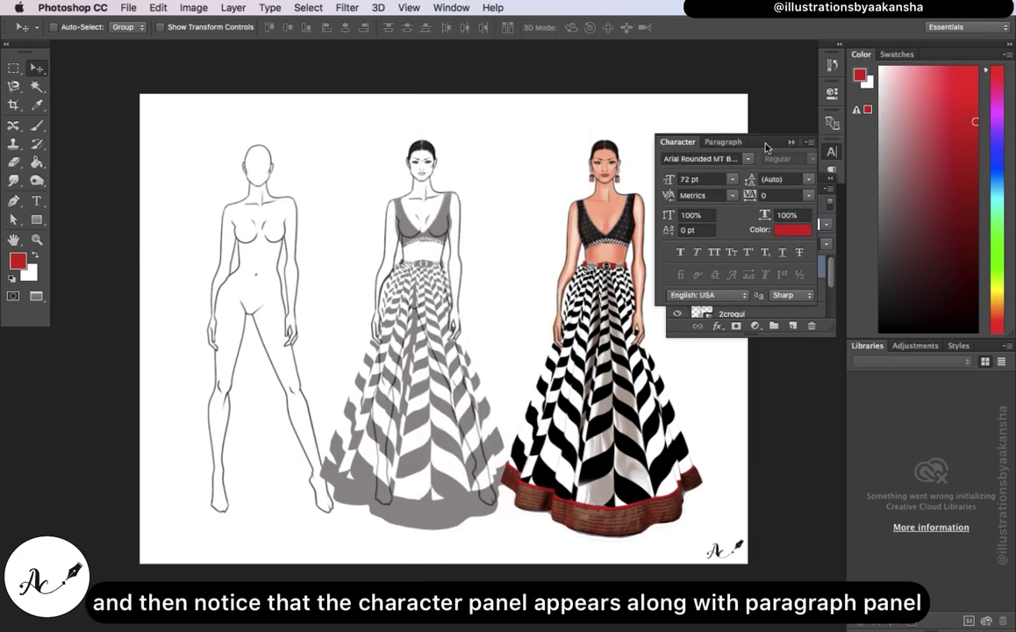
drag(759, 140, 702, 72)
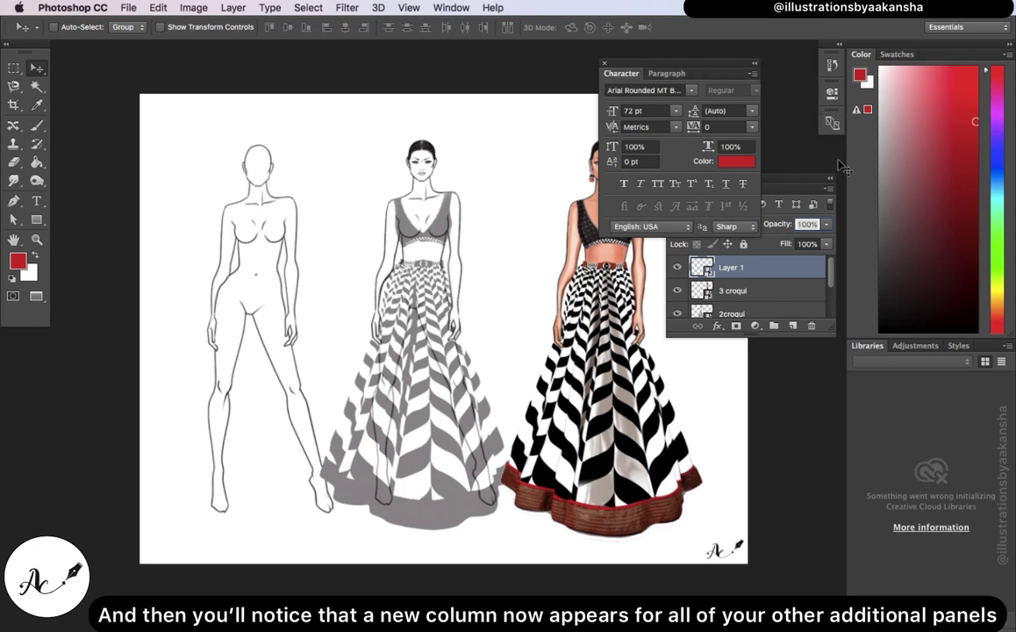
drag(738, 68, 773, 56)
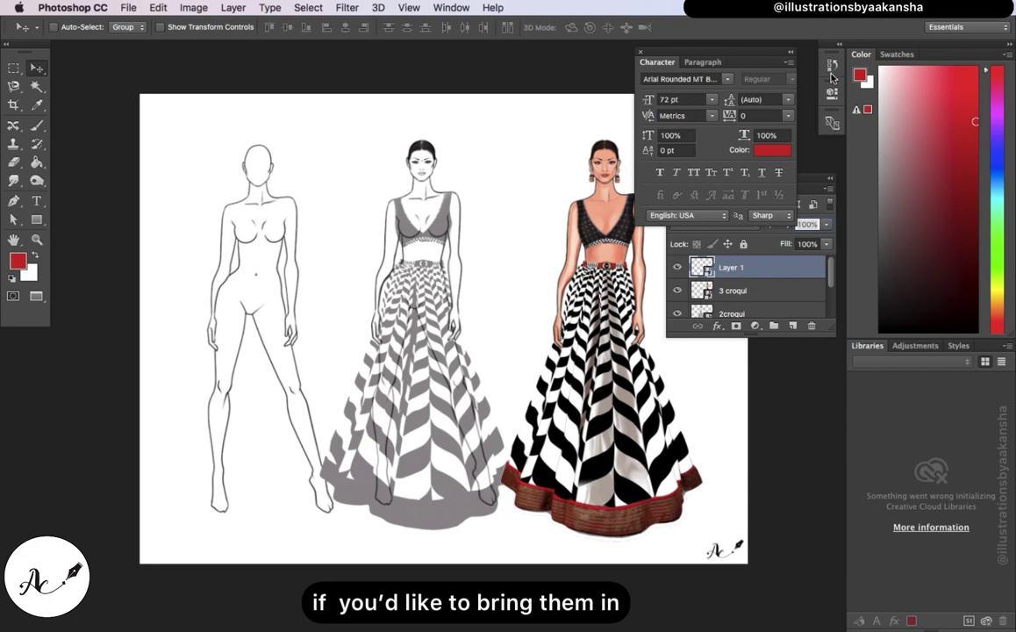
Collapse the floating Character and Paragraph group to icons and dock it at the end of the collapsed icon column.
click(791, 51)
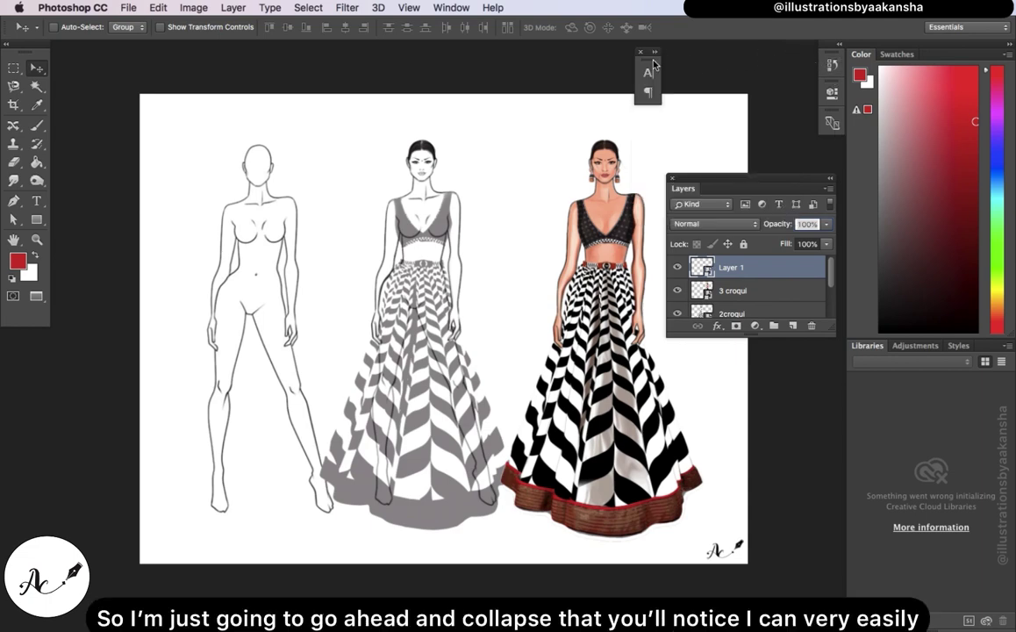
drag(655, 63, 797, 58)
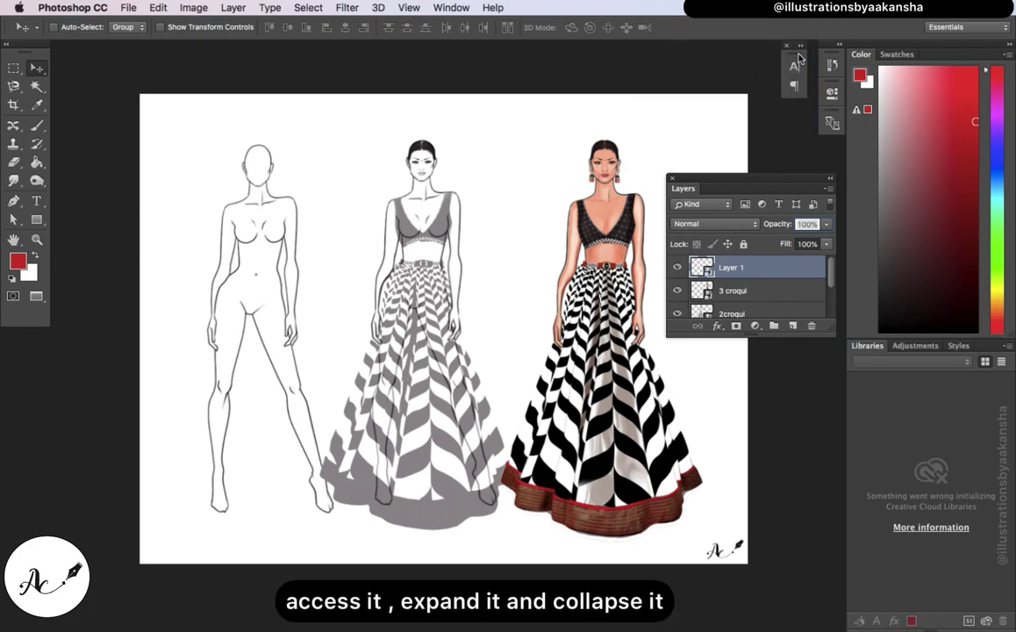
click(801, 46)
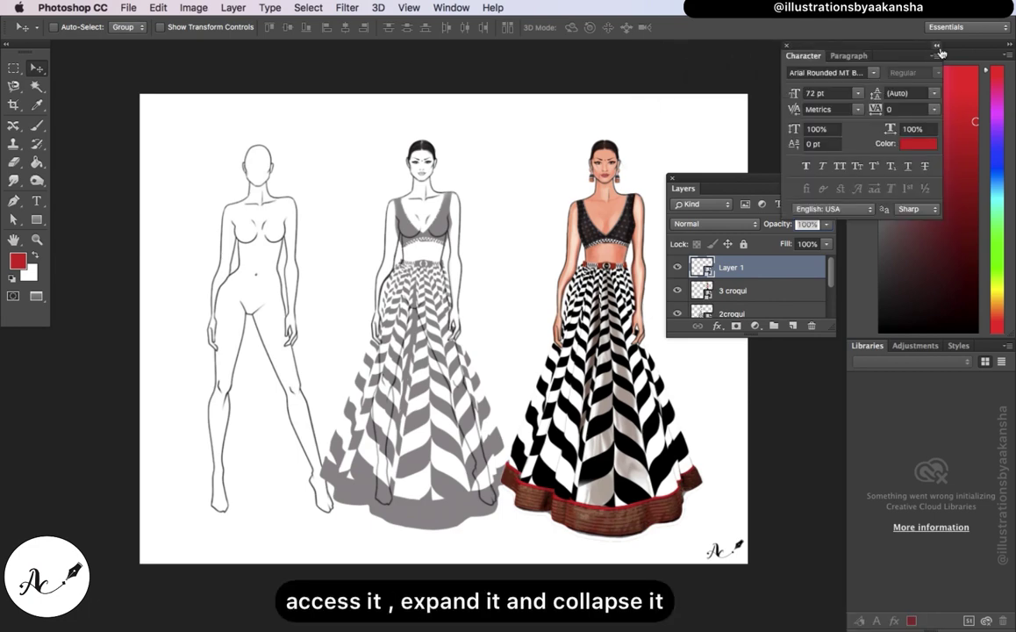
click(938, 47)
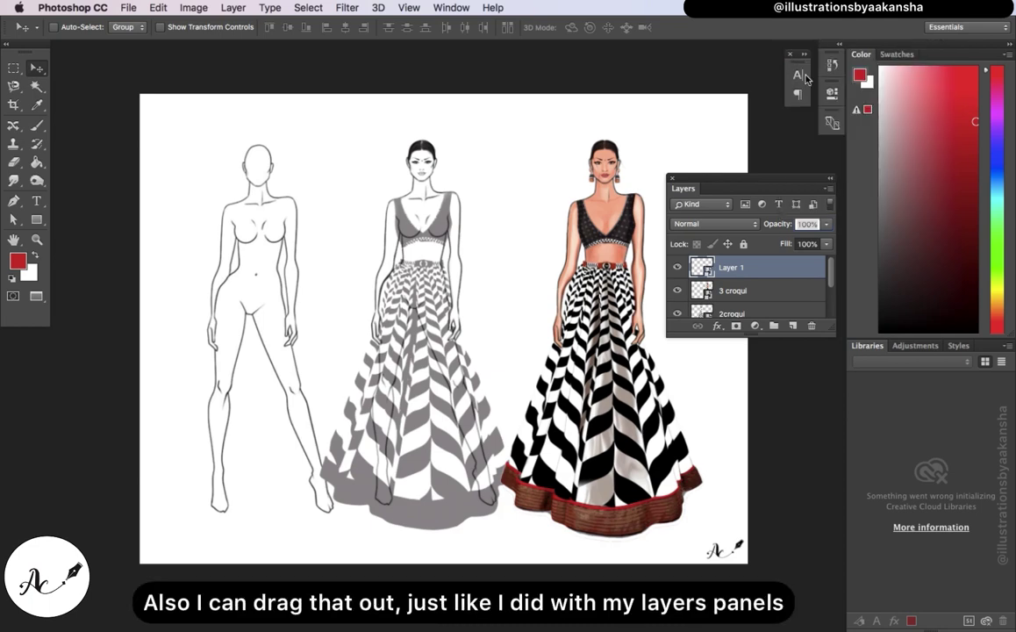
drag(807, 79, 830, 156)
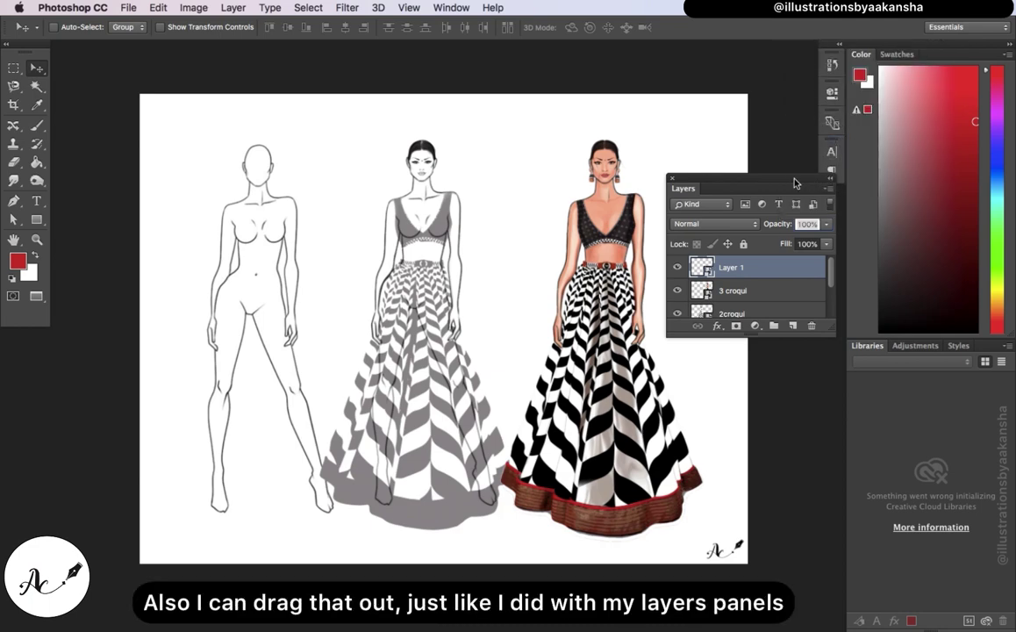
Shift the floating Layers panel slightly away from the icon column, then collapse and expand it twice.
drag(695, 191, 662, 176)
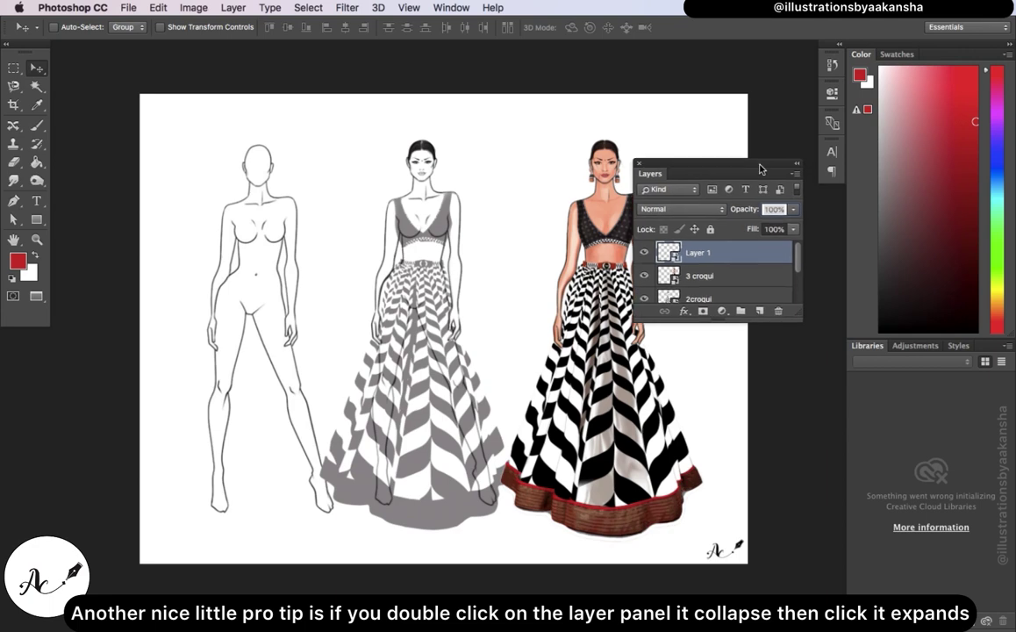
double_click(663, 177)
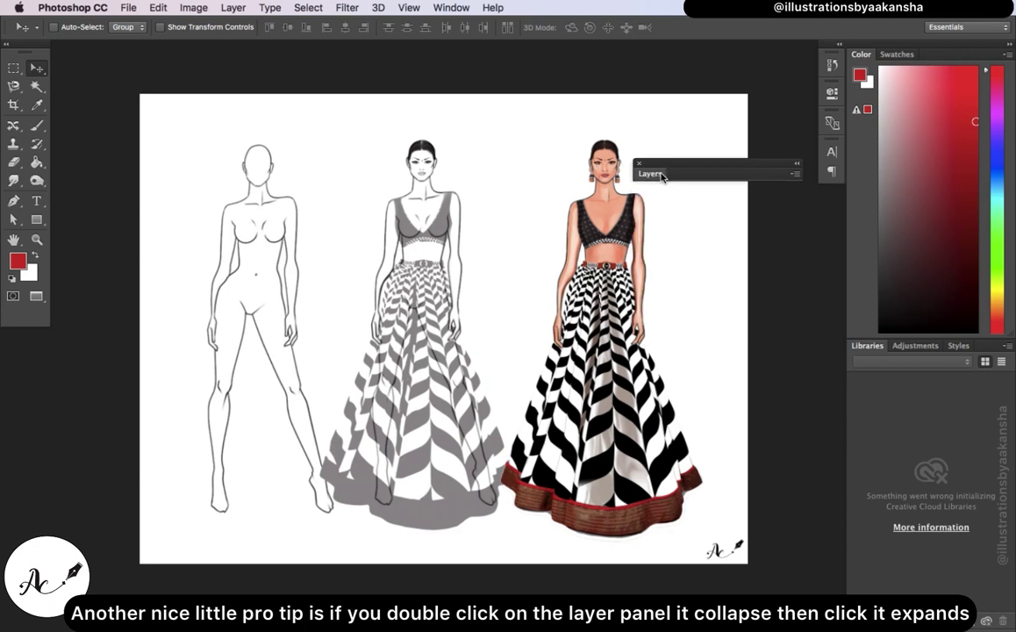
click(663, 176)
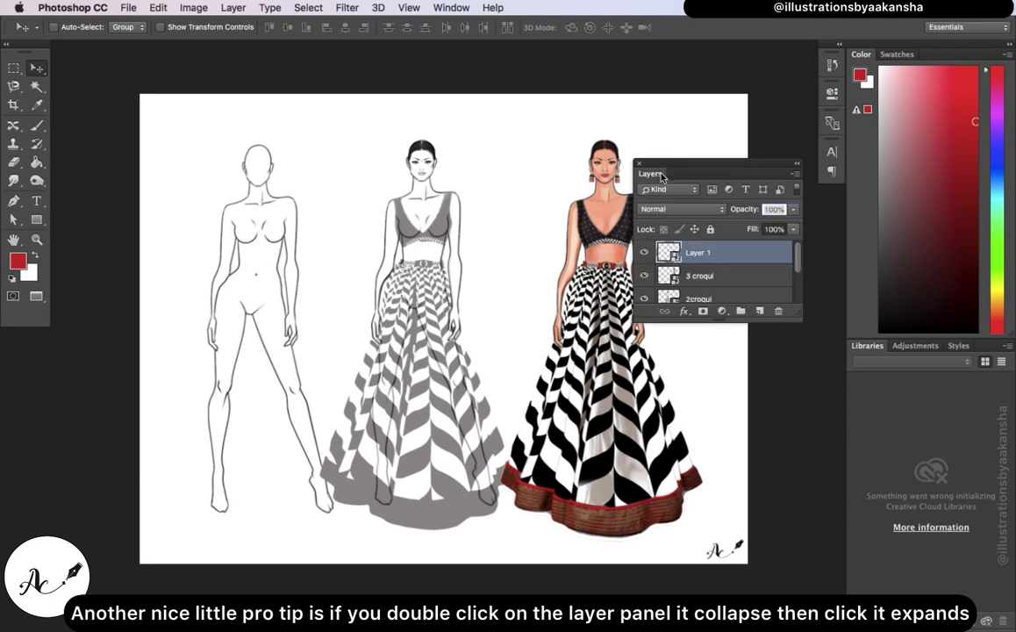
double_click(662, 176)
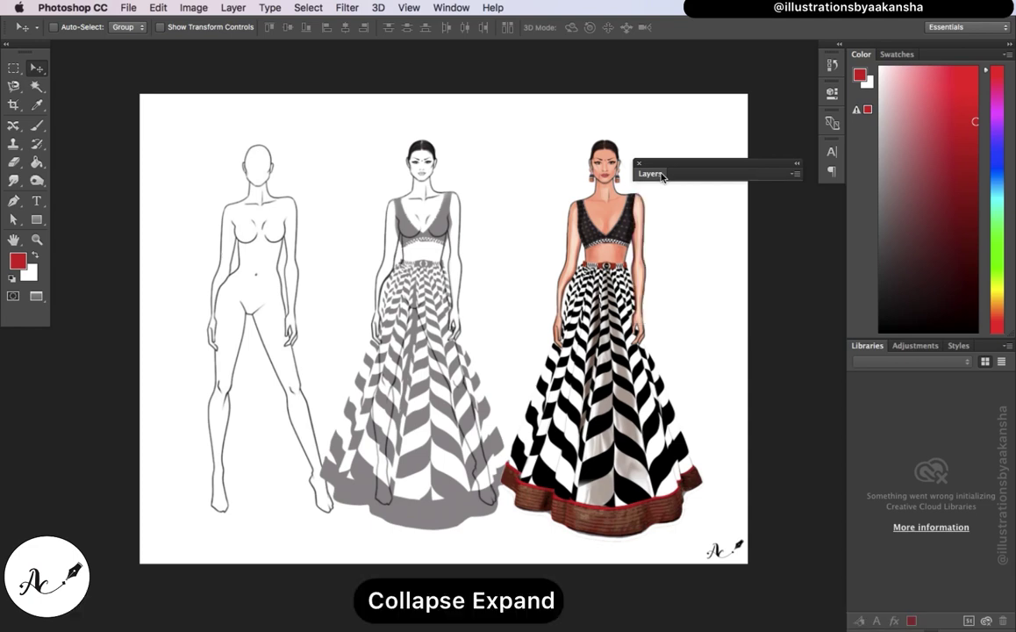
click(663, 177)
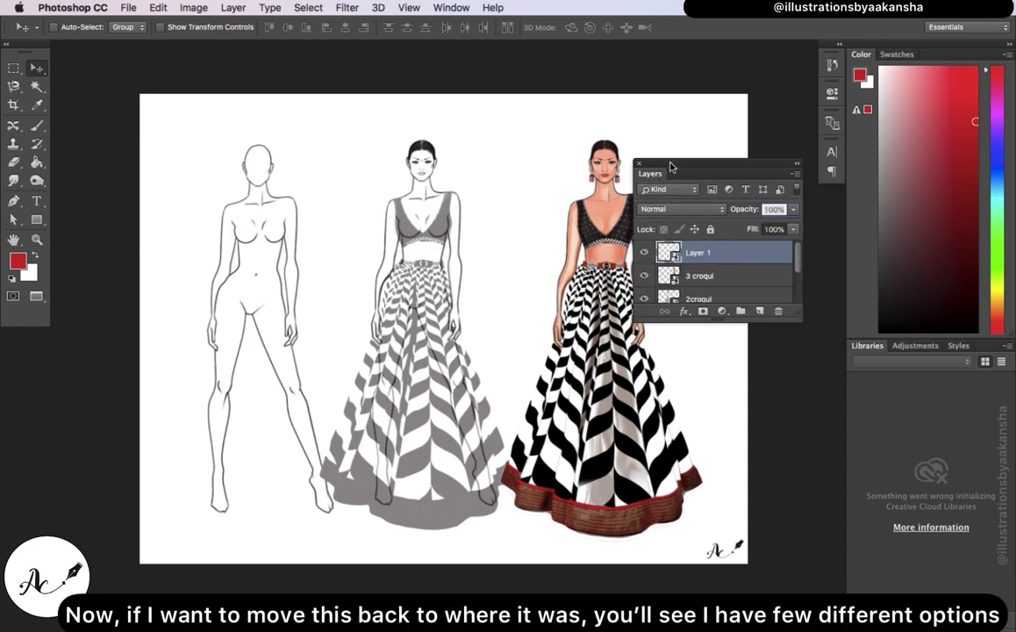
Dock the floating Layers panel back below the Libraries panel.
drag(670, 167, 849, 252)
drag(850, 252, 879, 628)
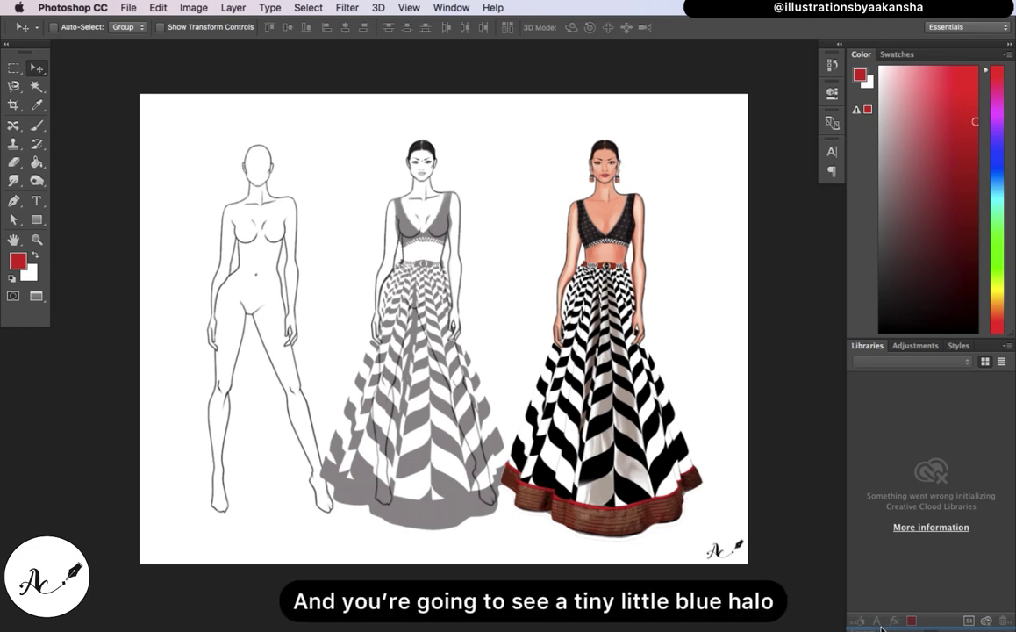
click(881, 627)
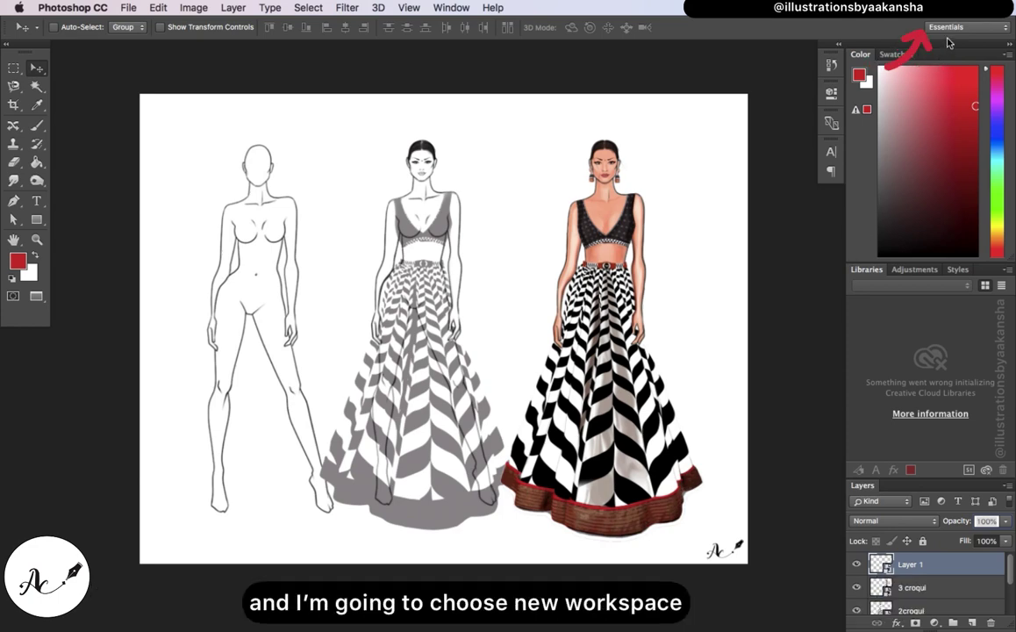
Save the current layout as a new workspace named illustrationsbyaakansha, capturing Keyboard Shortcuts and Menus, and keep it as the active workspace.
click(1002, 28)
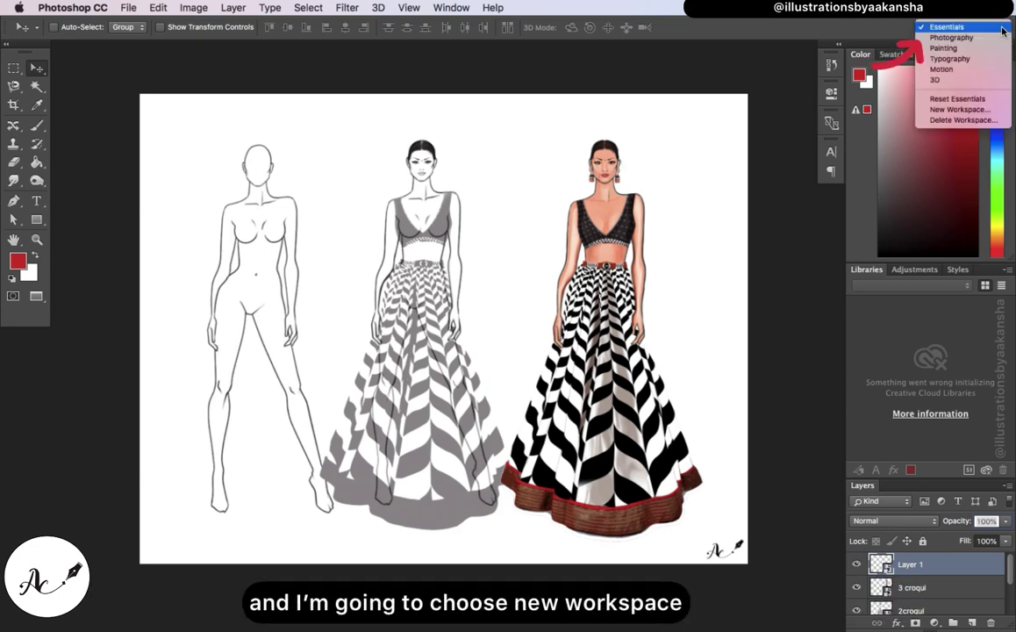
click(990, 110)
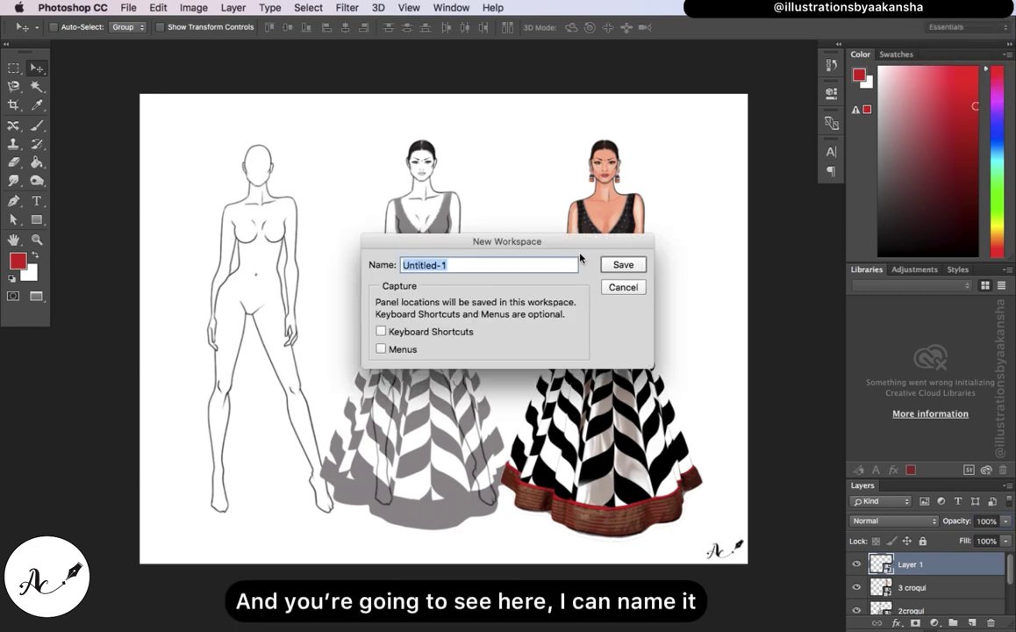
key(BackSpace)
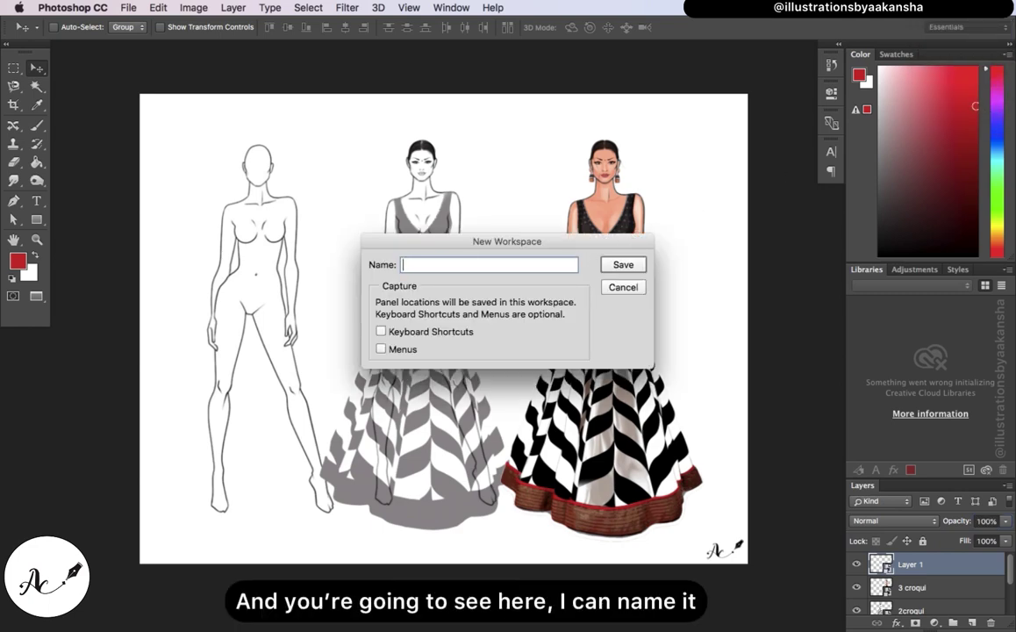
text(ill)
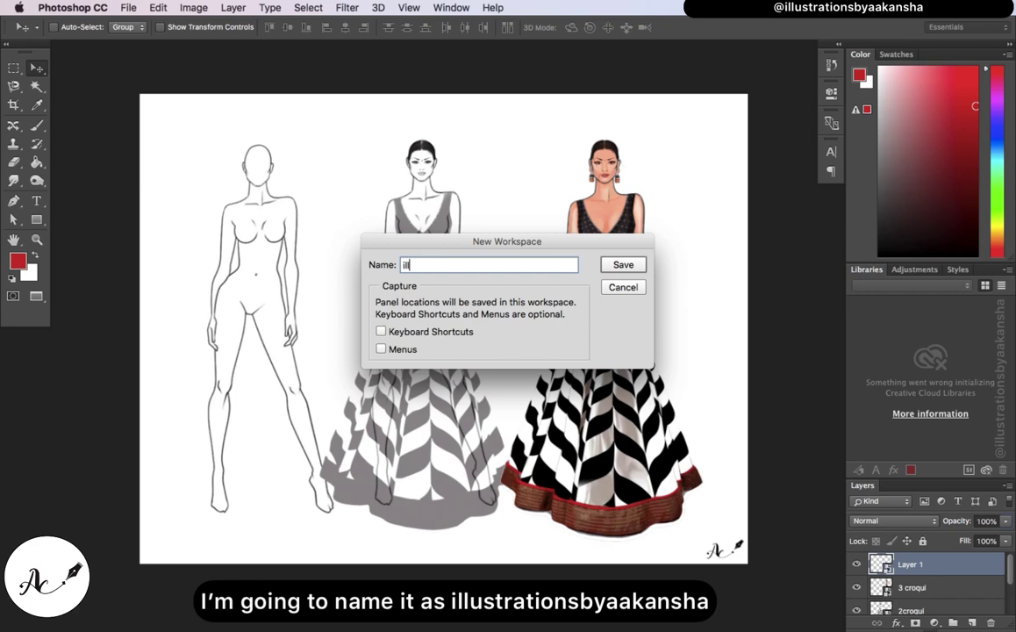
text(ustrationsbyaakansha)
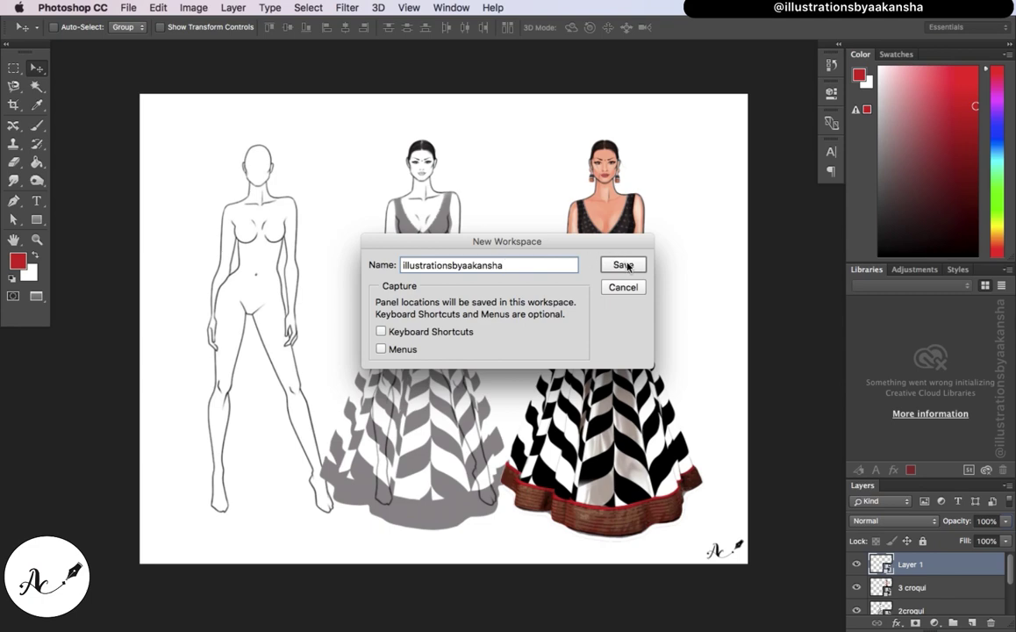
click(381, 331)
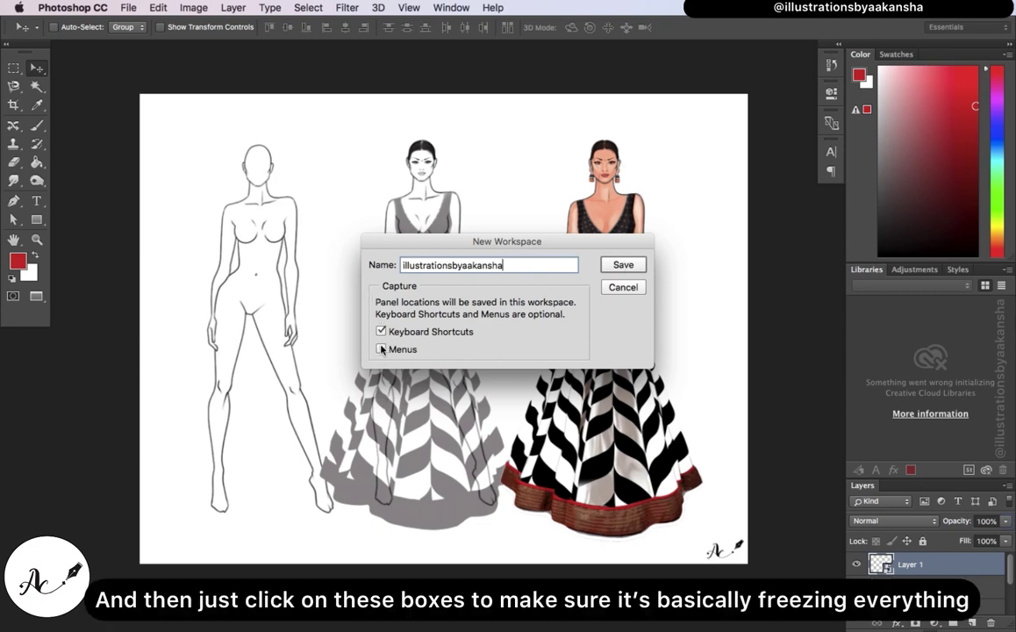
click(381, 349)
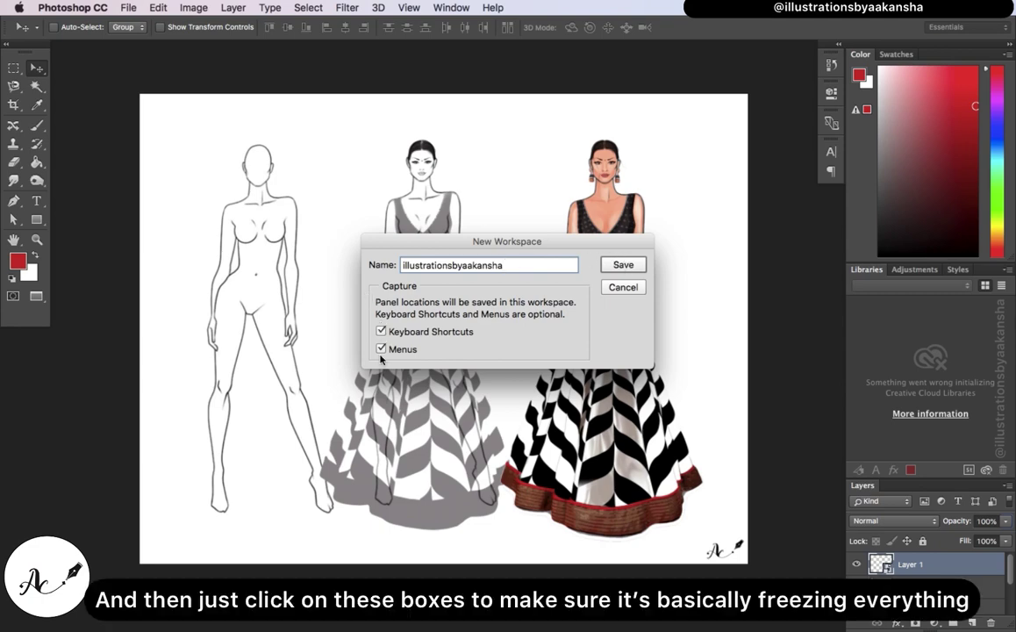
click(609, 270)
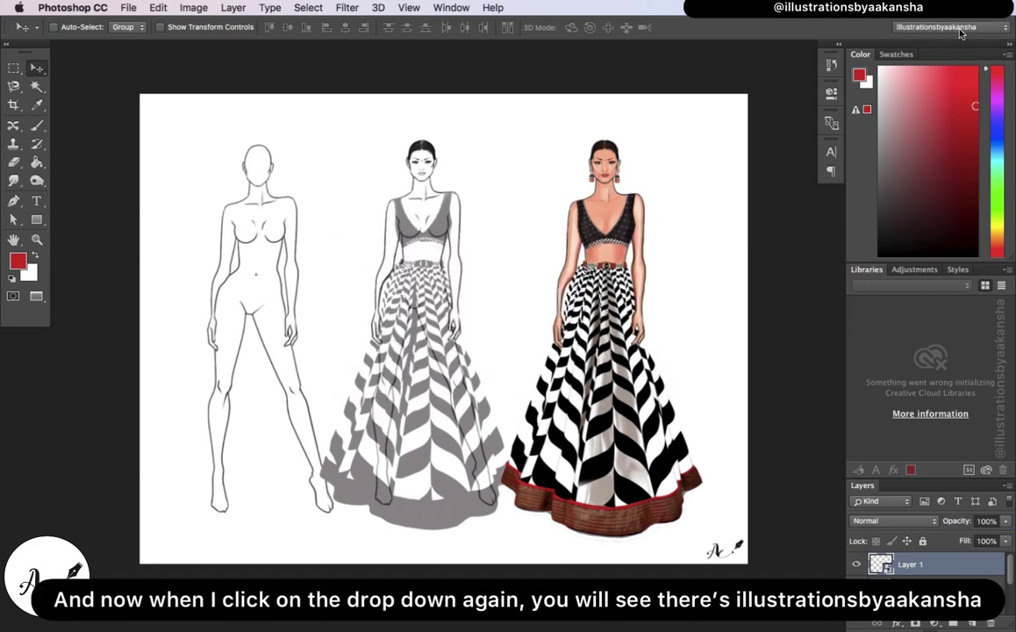
click(904, 28)
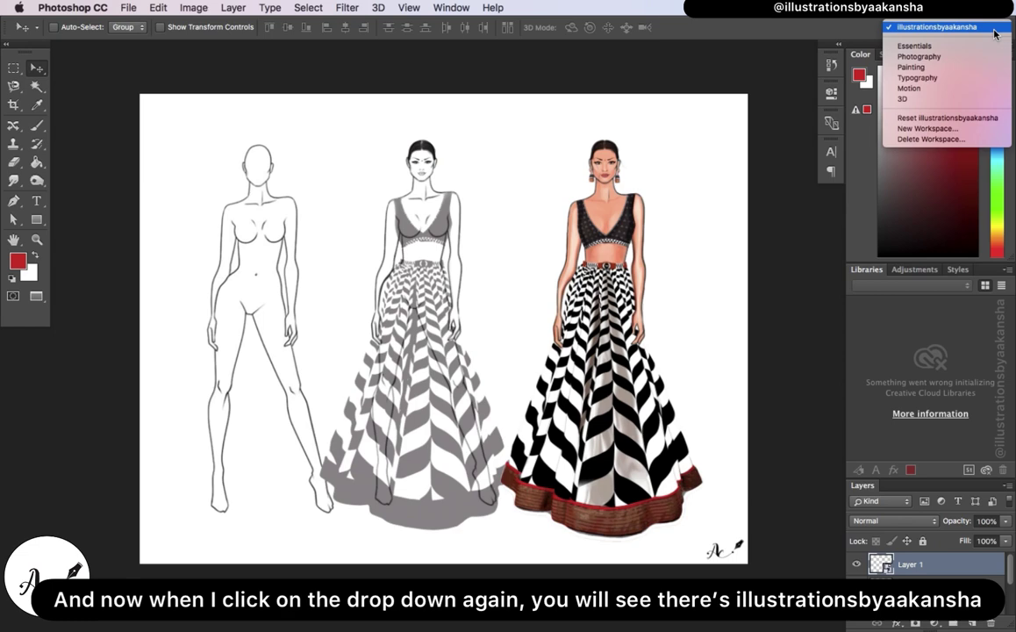
click(943, 27)
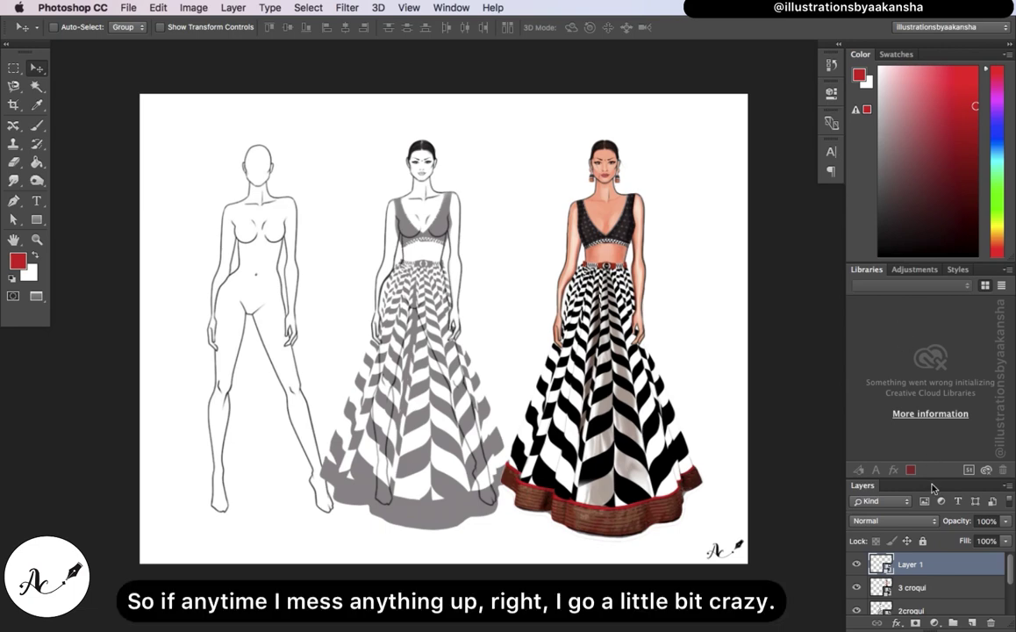
Float the Layers and History panels over the canvas and switch the toolbox to a single column.
drag(933, 488, 580, 211)
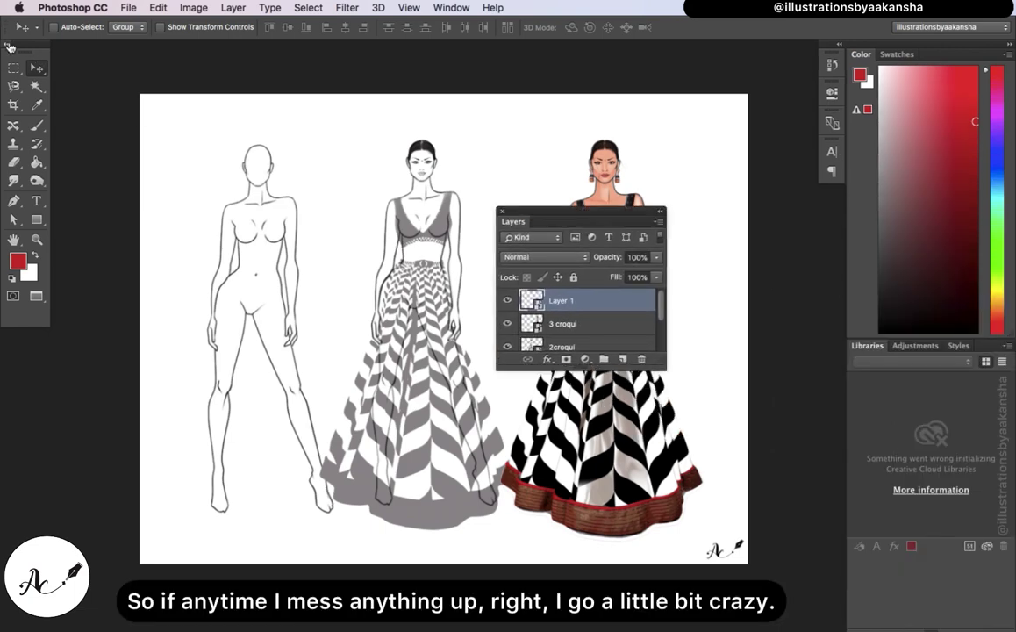
click(9, 46)
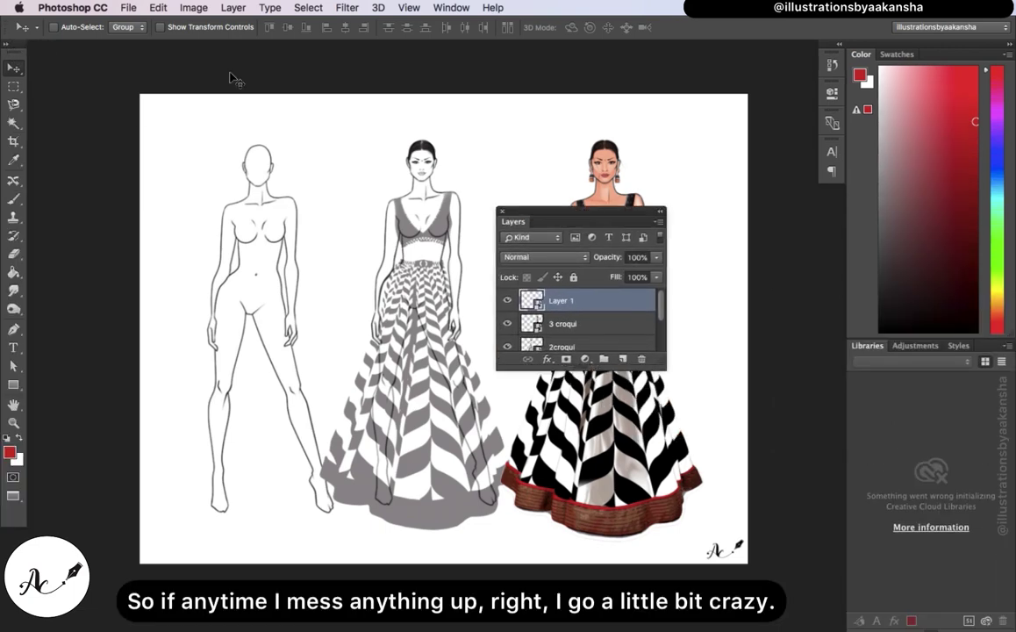
click(832, 64)
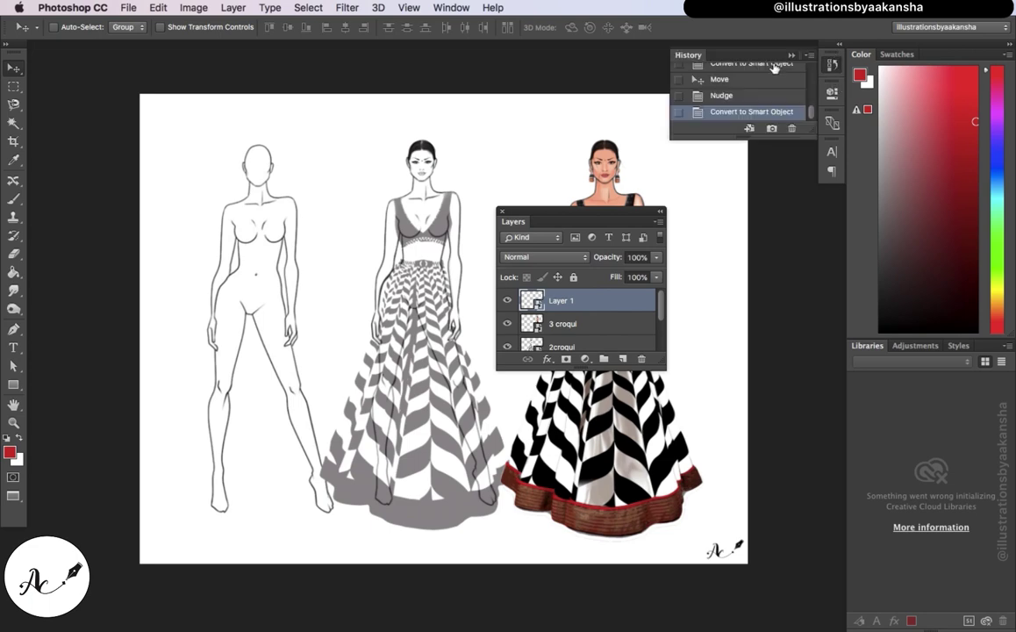
drag(773, 67, 468, 111)
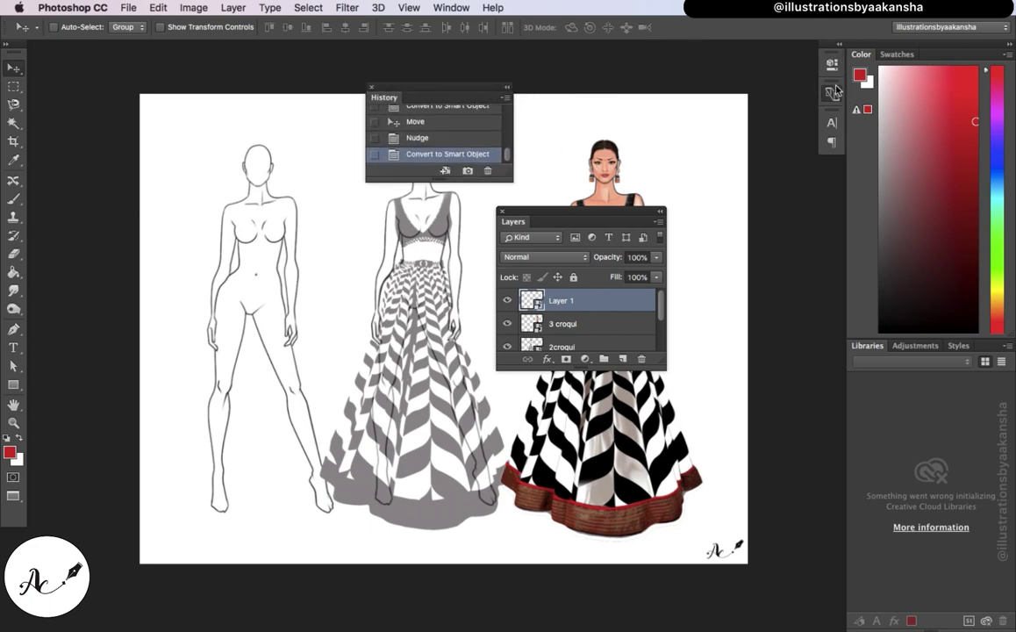
Expand and collapse the Device Preview panel, and float the Color and Swatches panels separately over the canvas.
click(832, 93)
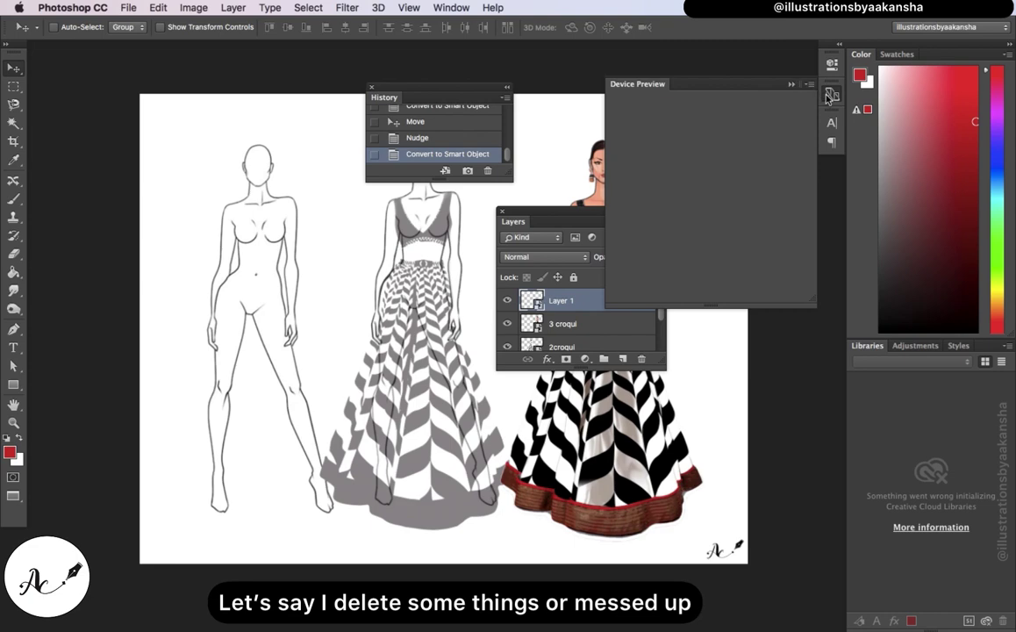
click(830, 95)
click(829, 95)
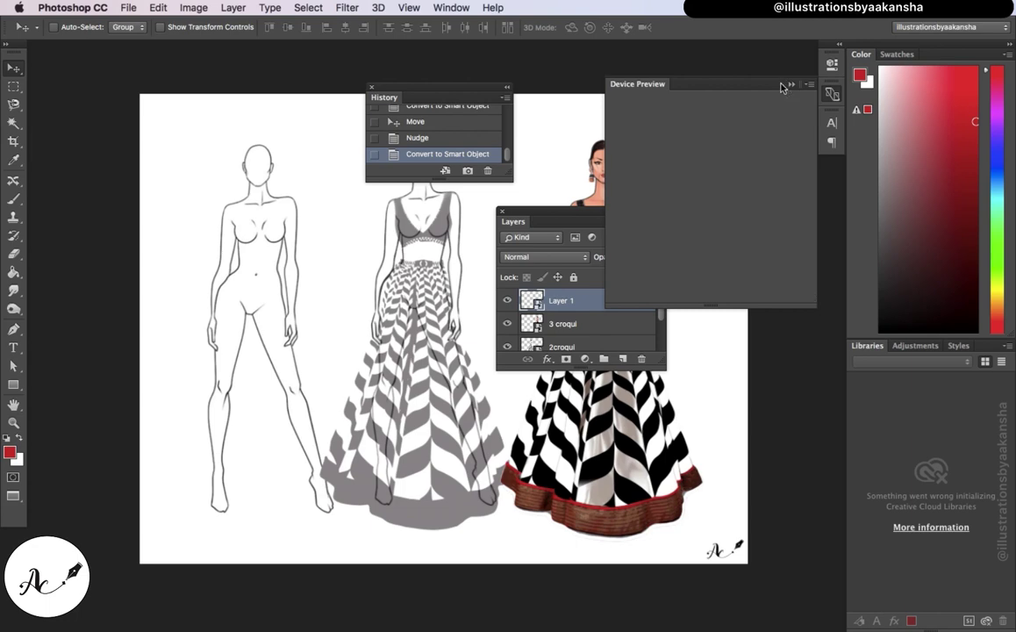
click(791, 84)
drag(865, 55, 303, 262)
drag(875, 60, 641, 115)
Reset the illustrationsbyaakansha workspace to its saved layout.
click(954, 27)
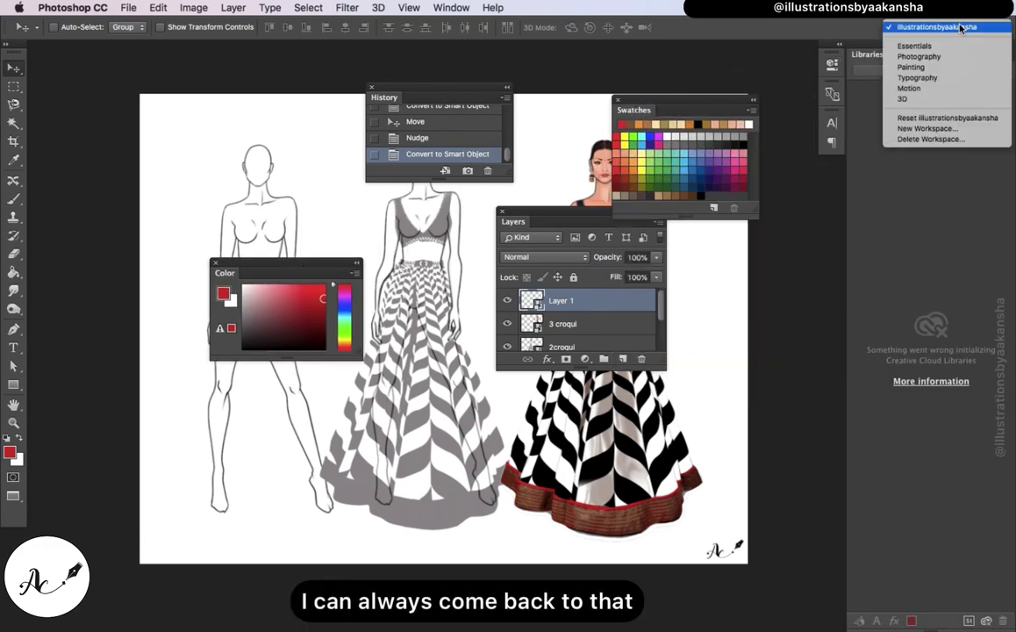
click(943, 126)
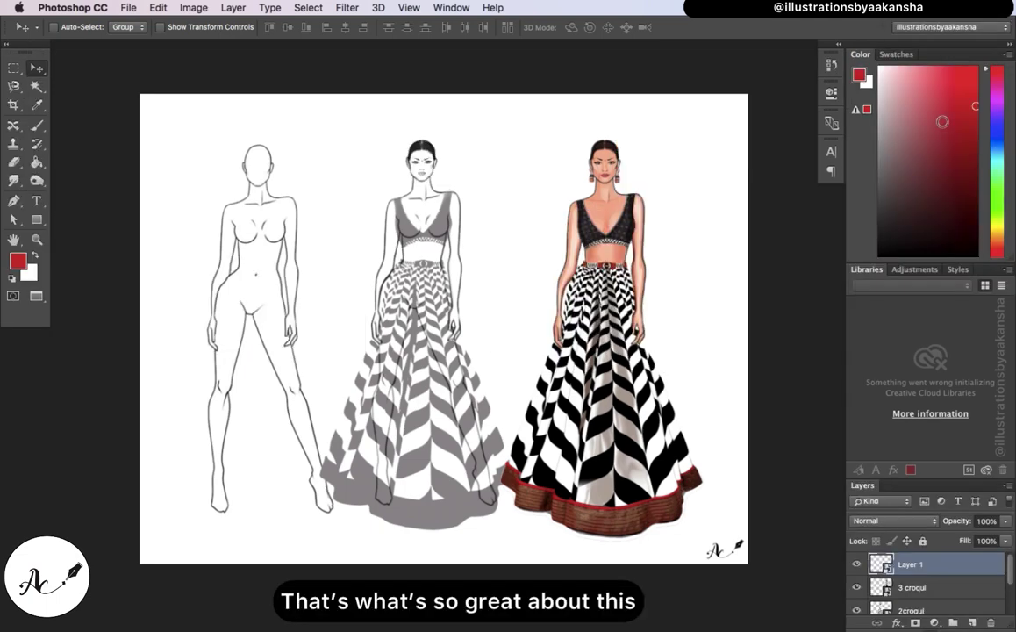
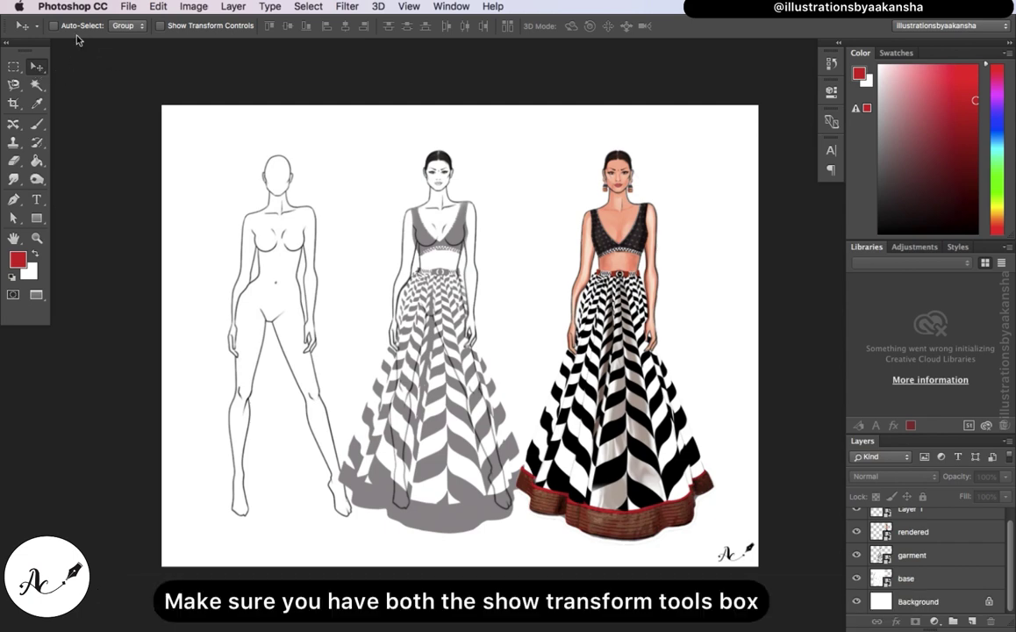
Enable Show Transform Controls and Auto-Select for the Move tool, and try them on the garment and rendered figures.
click(160, 27)
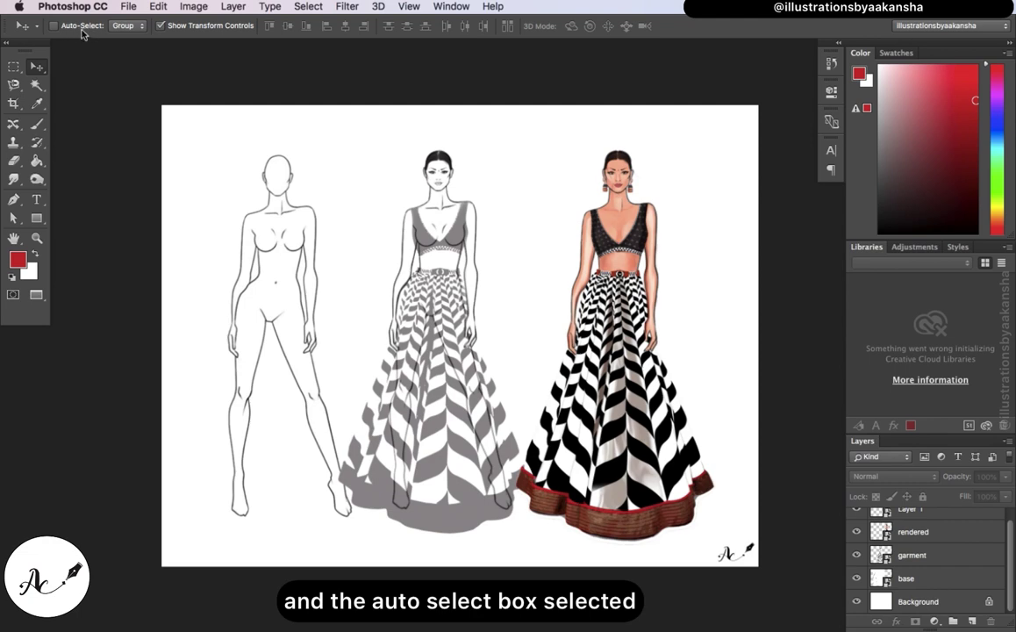
click(55, 28)
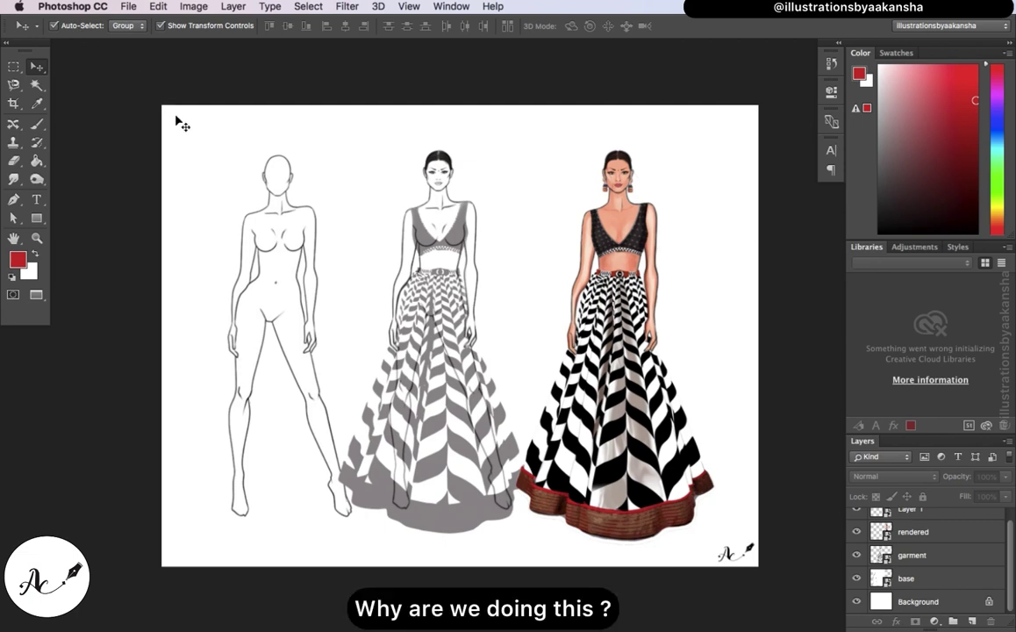
click(414, 215)
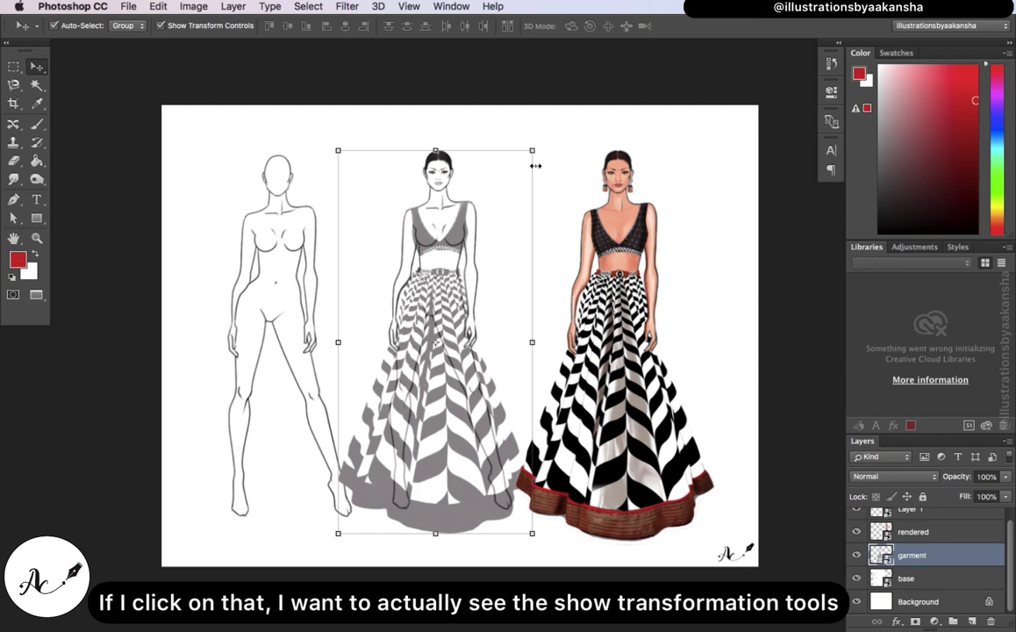
click(586, 158)
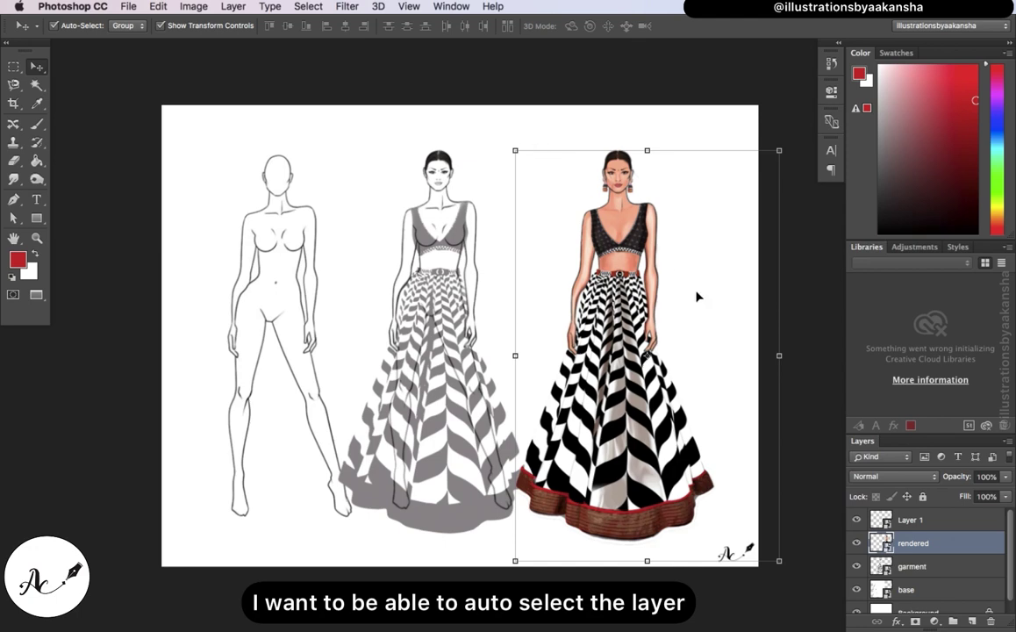
Select the garment, rendered and base layers in turn, and enter Free Transform on the rendered figure, committing it without changes.
click(916, 566)
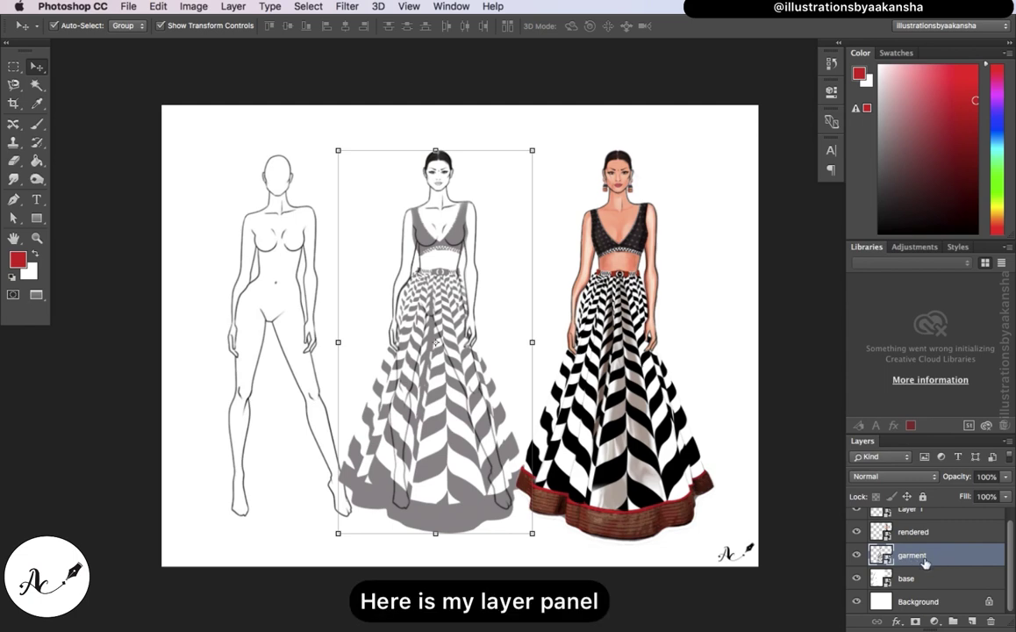
click(606, 337)
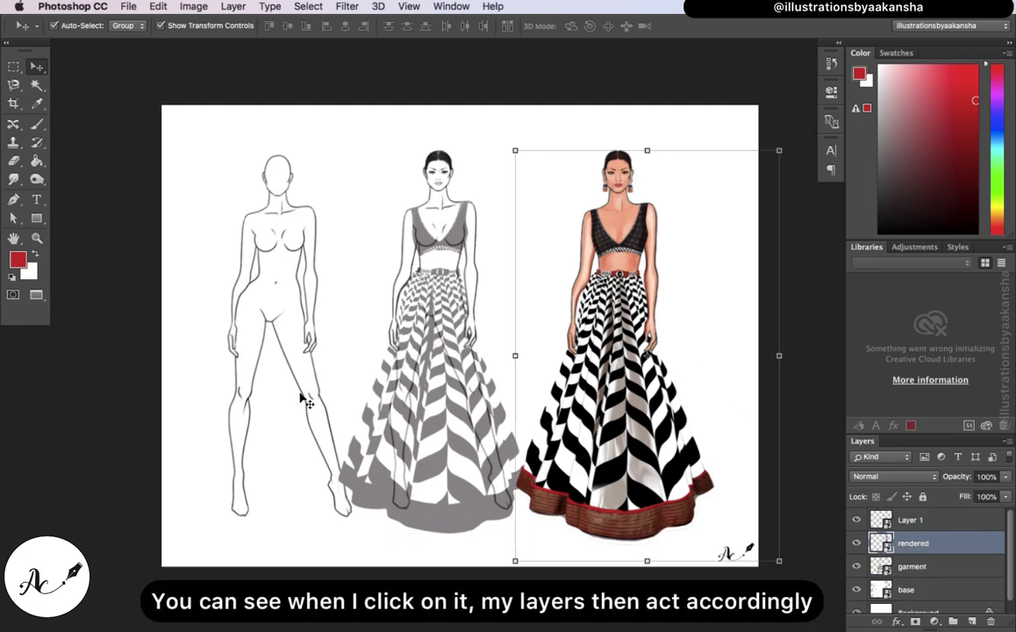
click(278, 362)
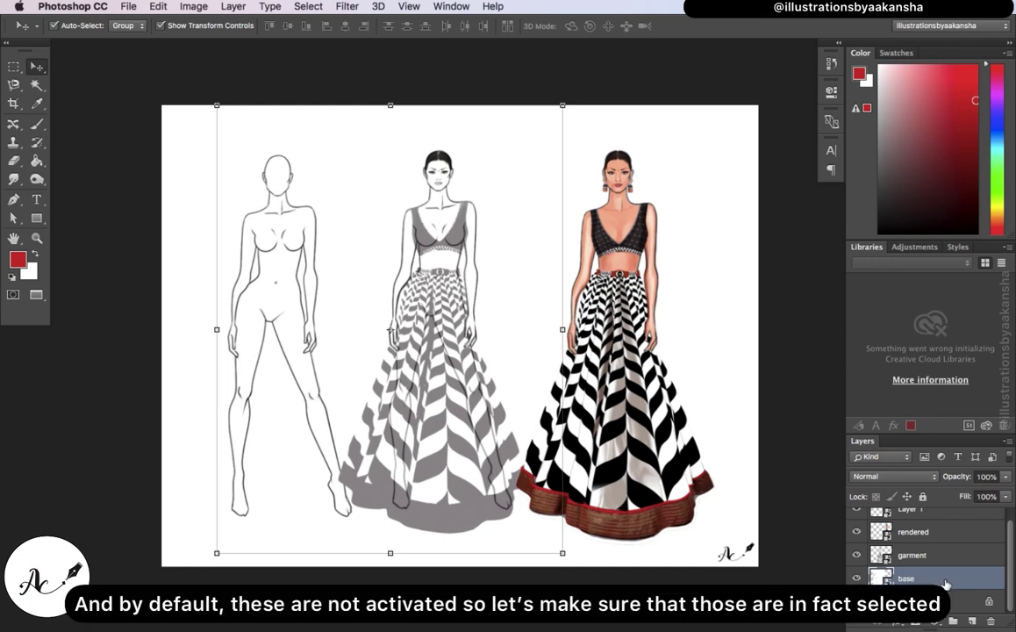
click(629, 423)
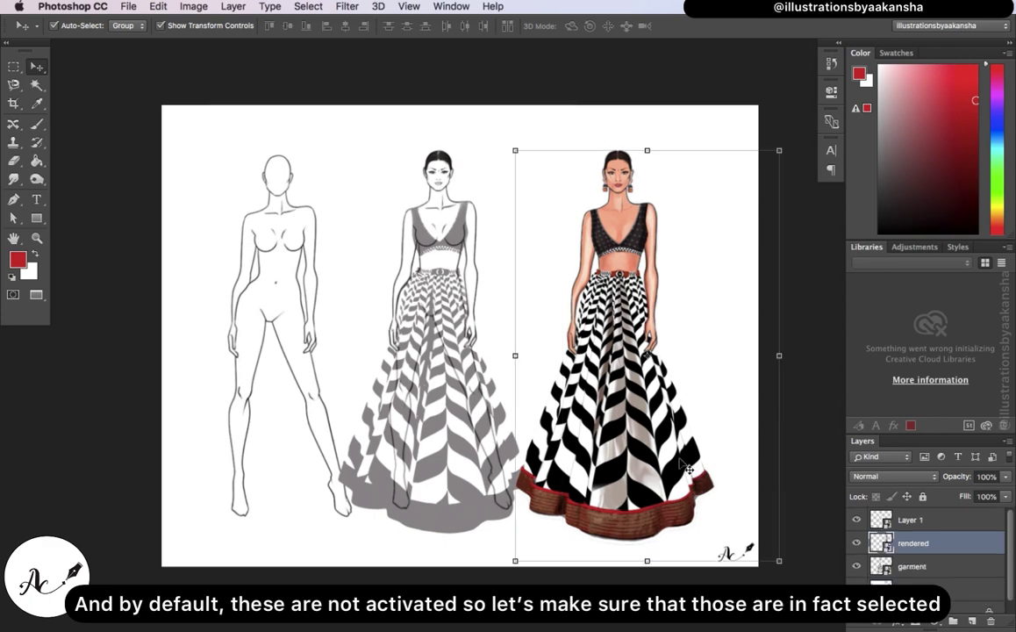
key(ctrl+t)
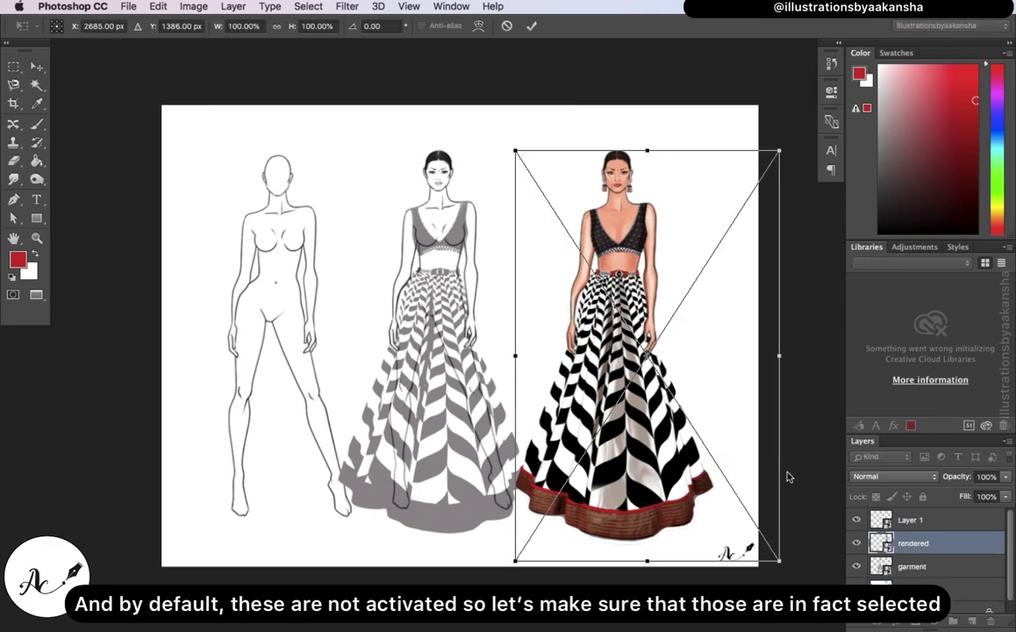
click(531, 27)
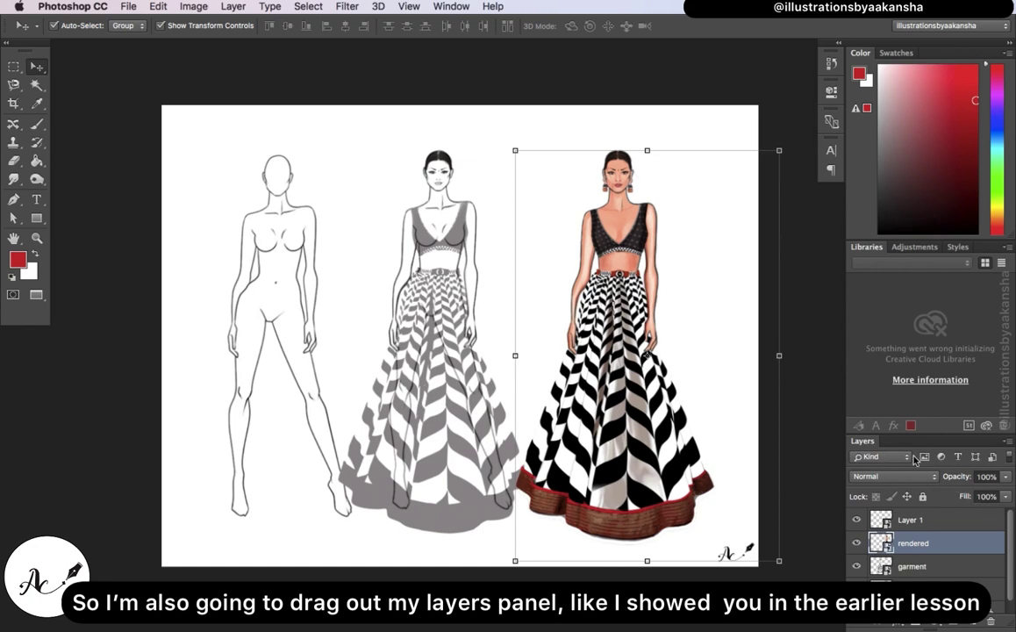
Float the Layers panel below the toolbox and select base, garment, rendered and Layer 1 in turn, ending with the garment figure.
drag(913, 448, 68, 338)
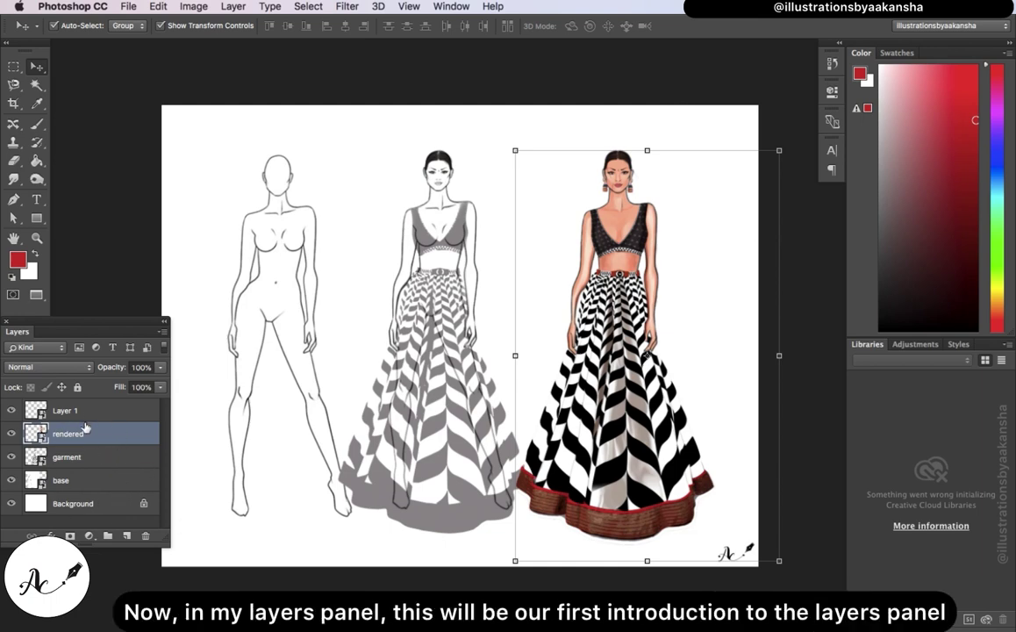
click(93, 480)
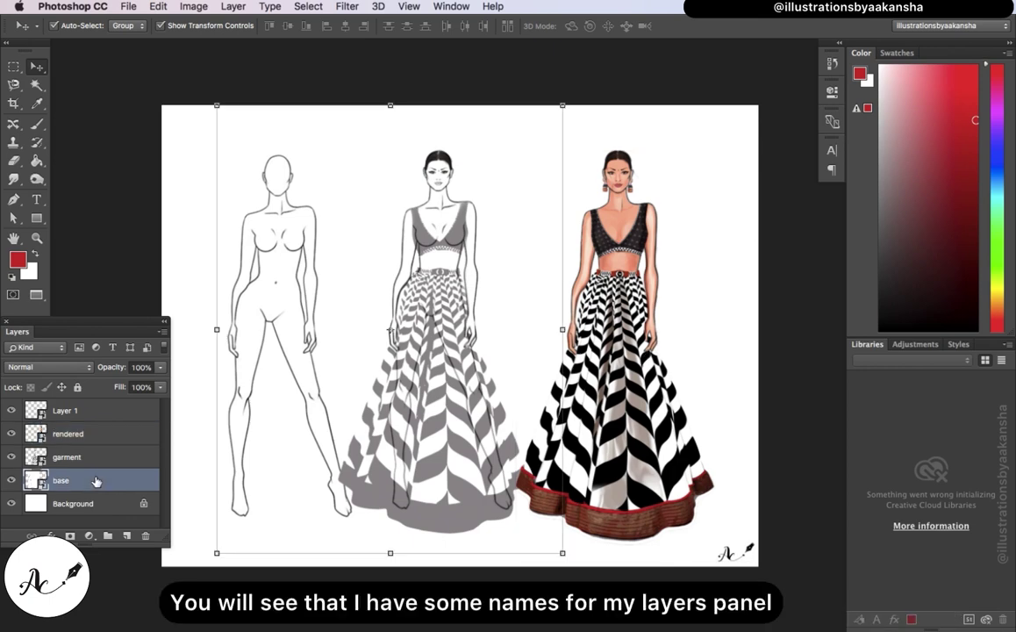
click(68, 451)
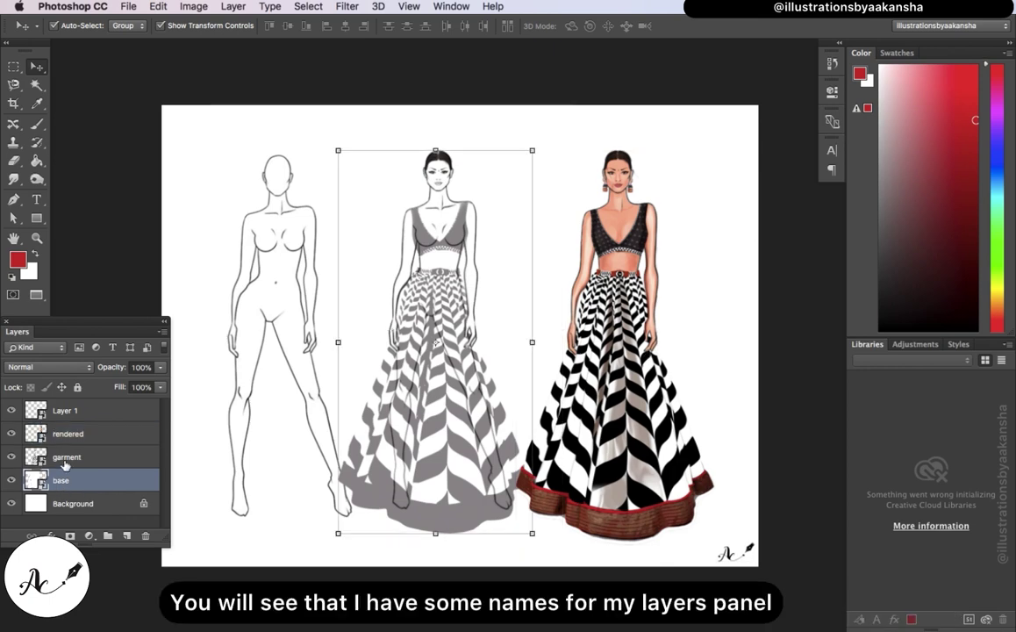
click(70, 437)
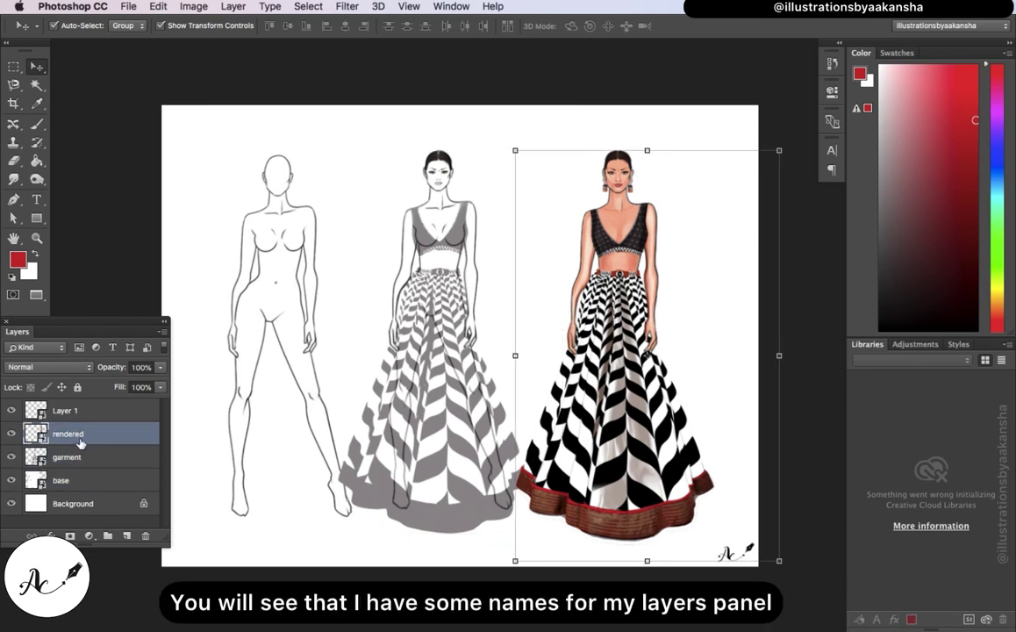
click(69, 420)
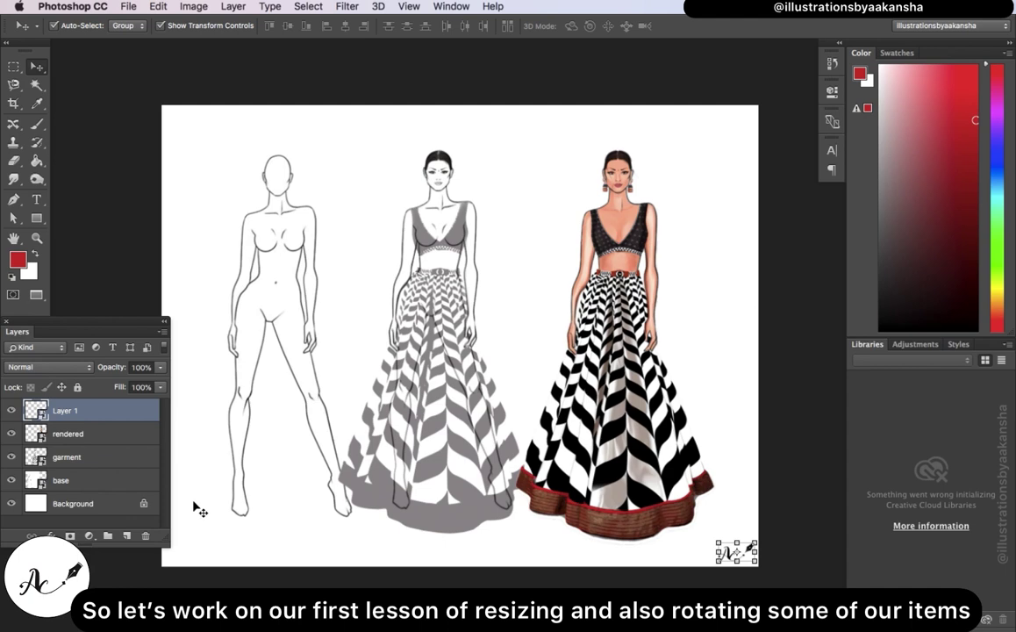
click(441, 389)
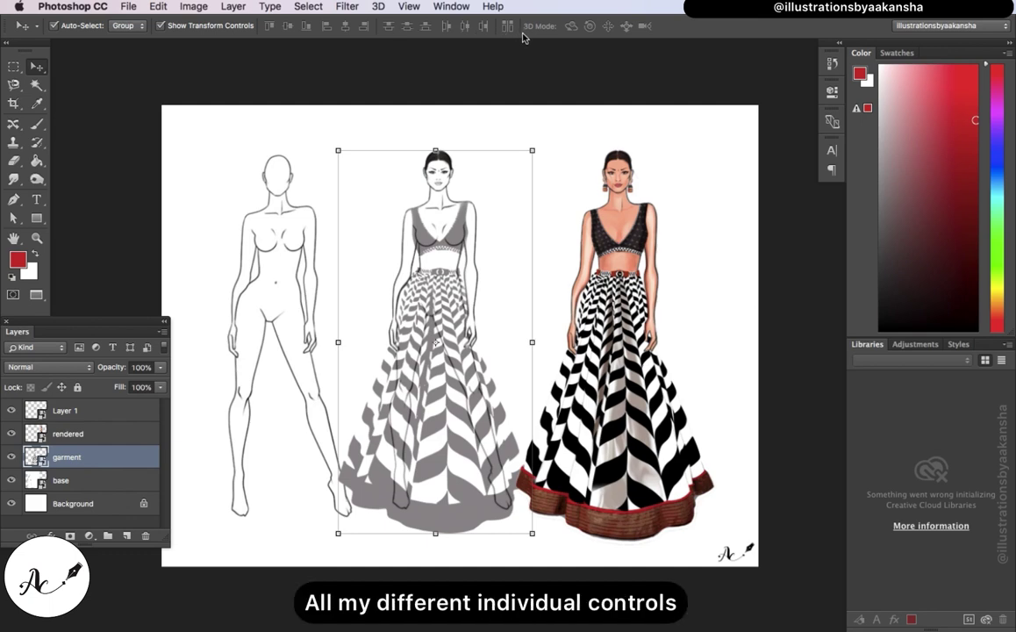
Hide the Options bar and show it again.
click(451, 6)
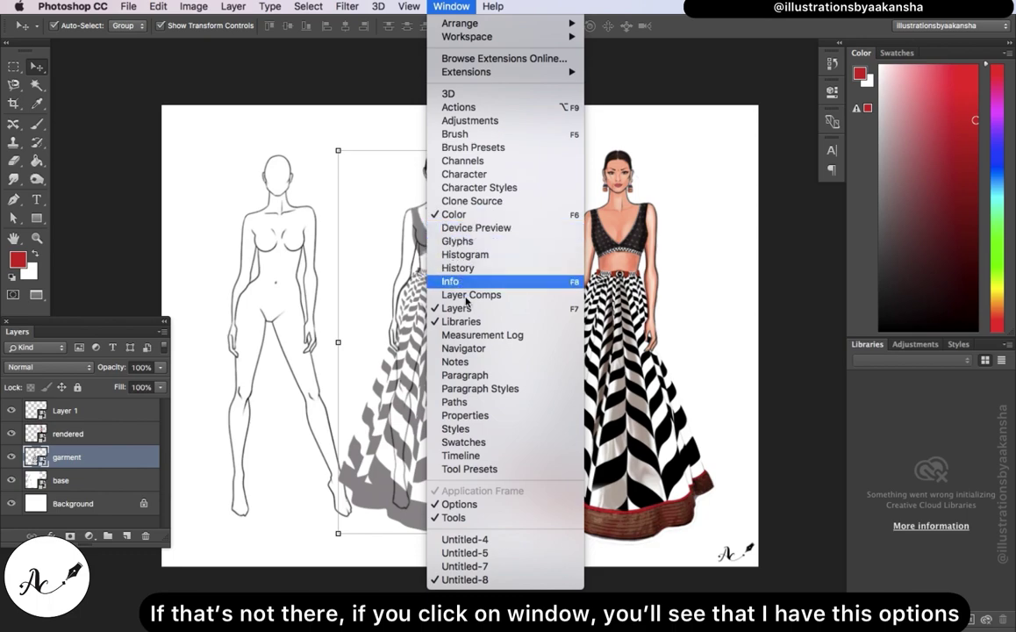
click(472, 505)
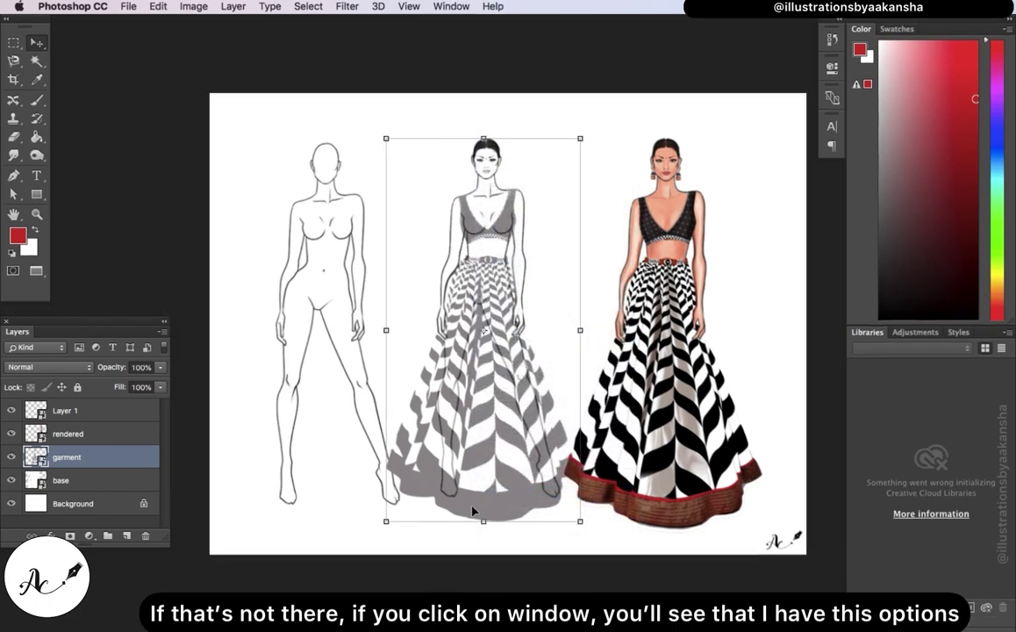
click(451, 6)
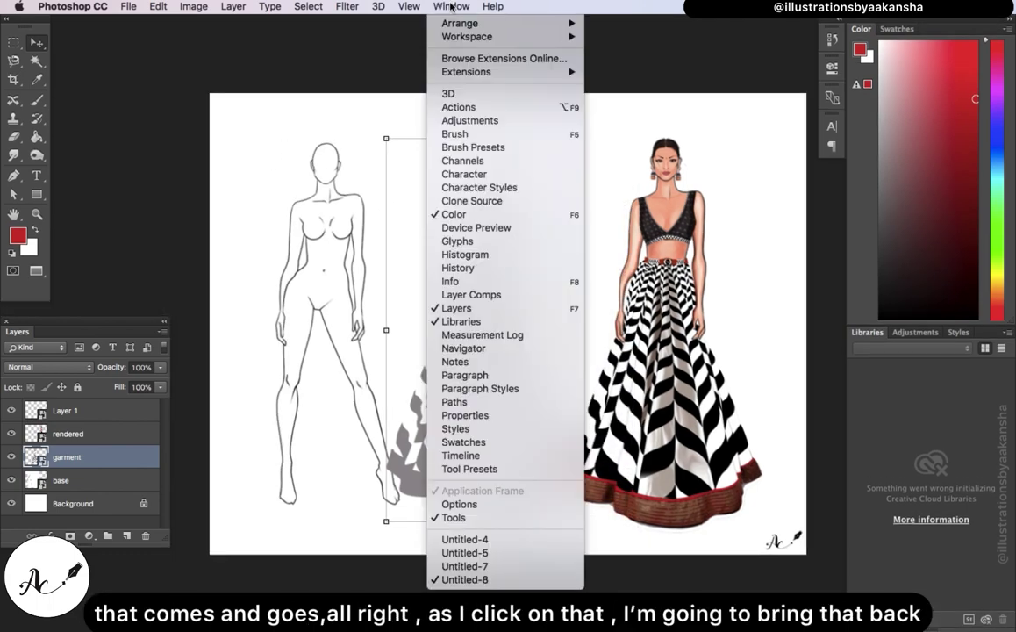
click(483, 504)
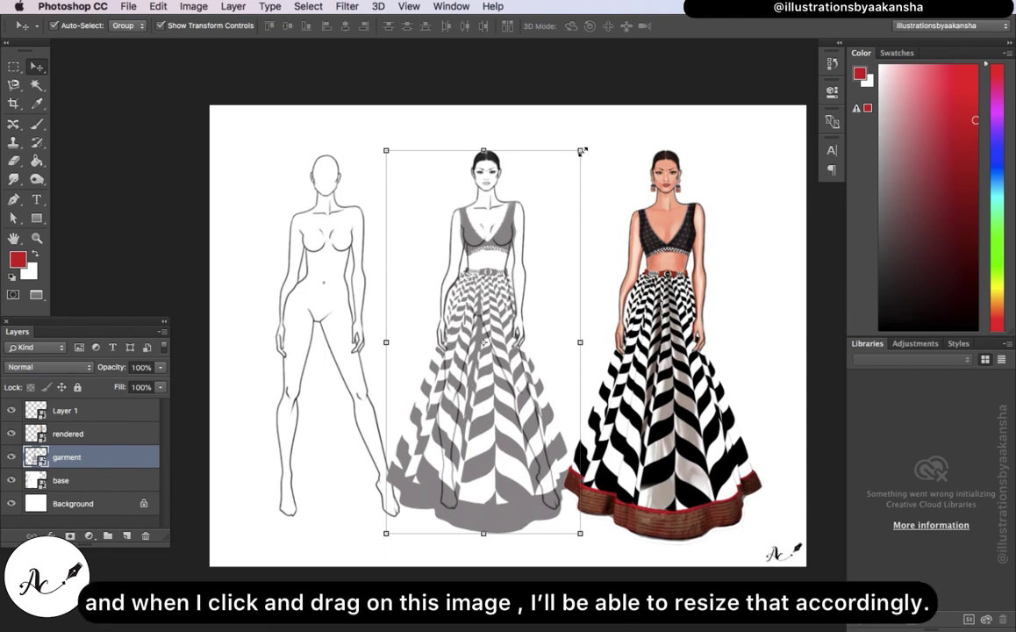
Try enlarging the garment figure non-proportionally from its upper-right corner, and cancel the transform.
drag(582, 152, 659, 86)
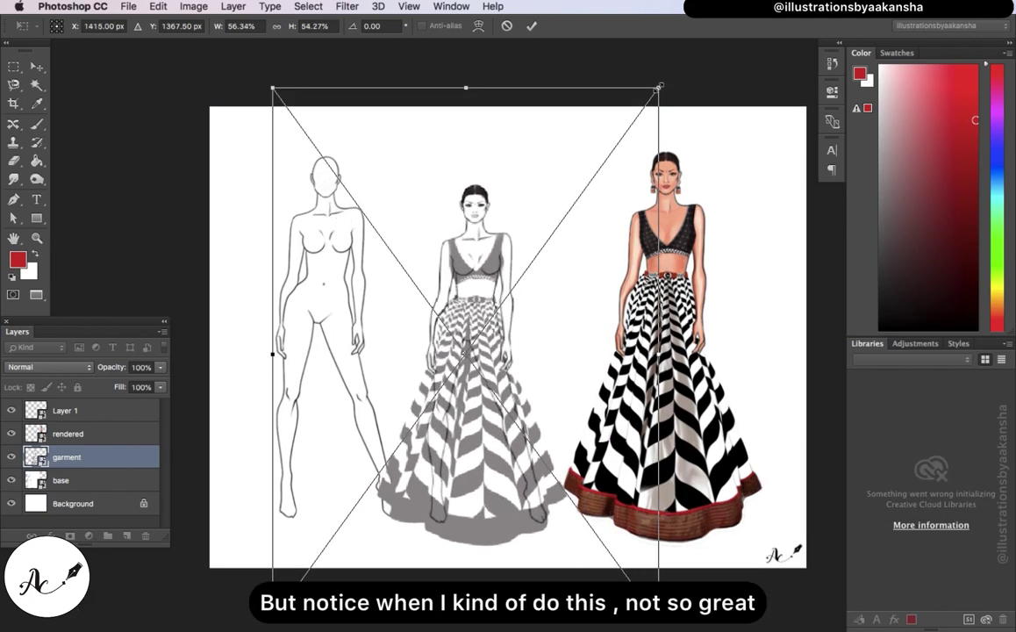
click(509, 28)
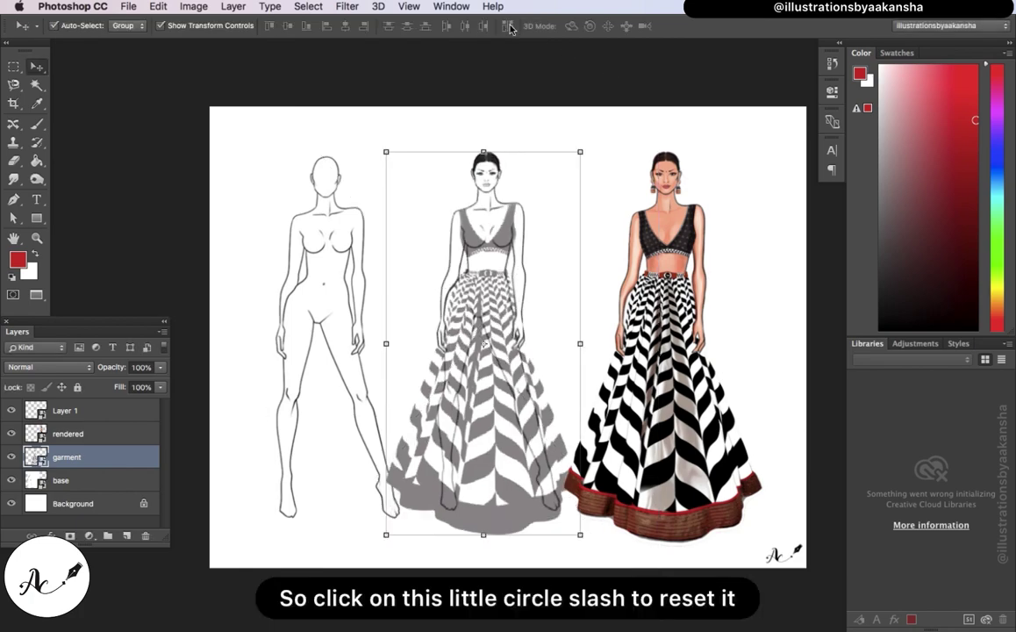
Scale the garment figure proportionally to 56.79%, move it to about X 1470.50 px, Y 1275.00 px, and commit the transform.
key(ctrl+minus)
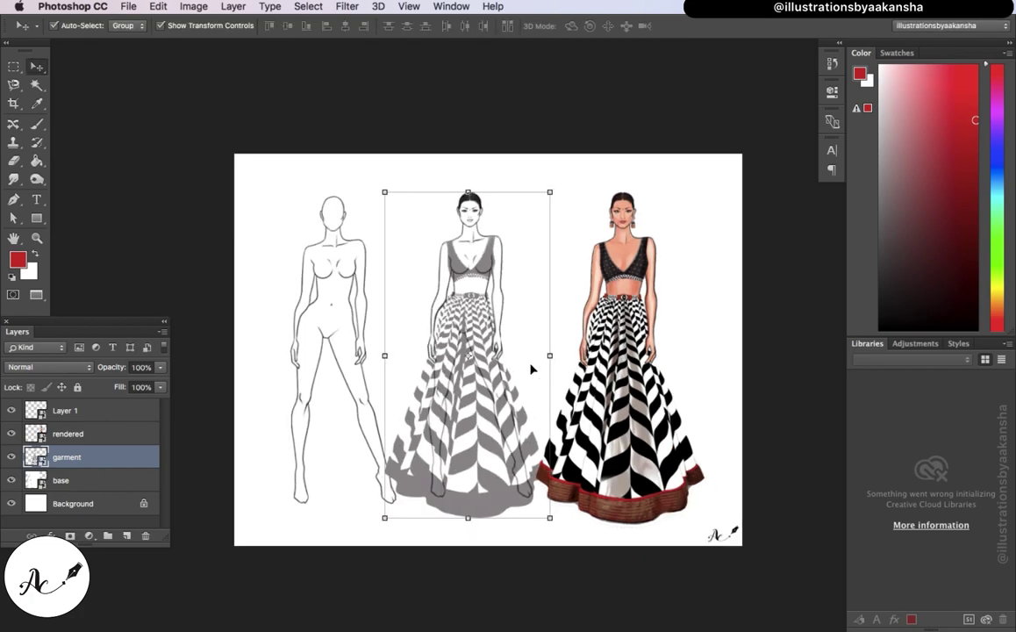
key(super+t)
drag(550, 192, 642, 120)
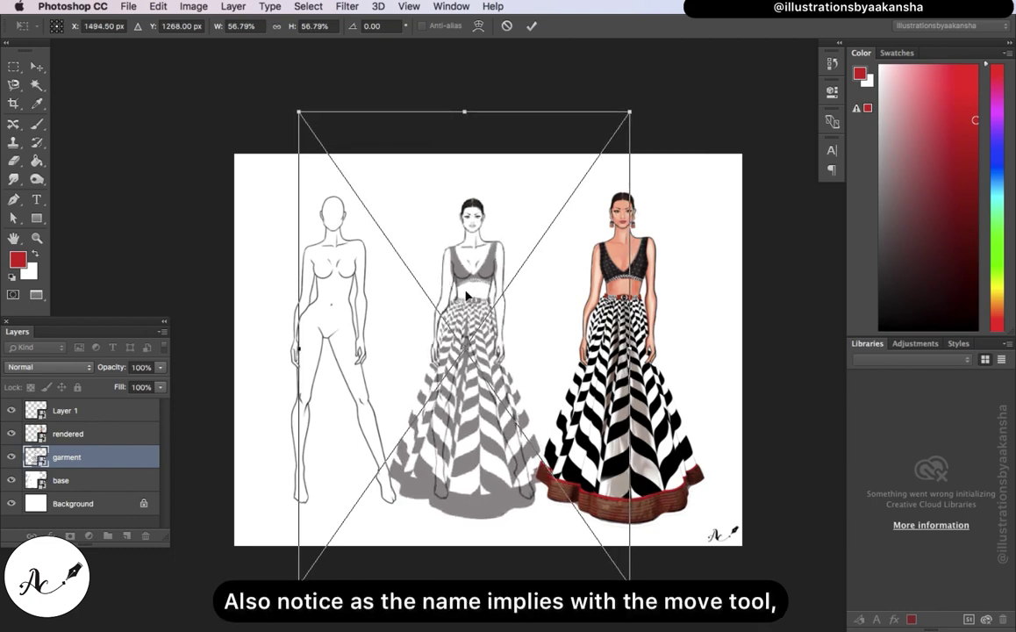
mouse_move(470, 296)
mouse_down()
mouse_move(509, 297)
mouse_move(459, 298)
mouse_move(481, 299)
mouse_move(469, 300)
mouse_up()
drag(464, 299, 461, 299)
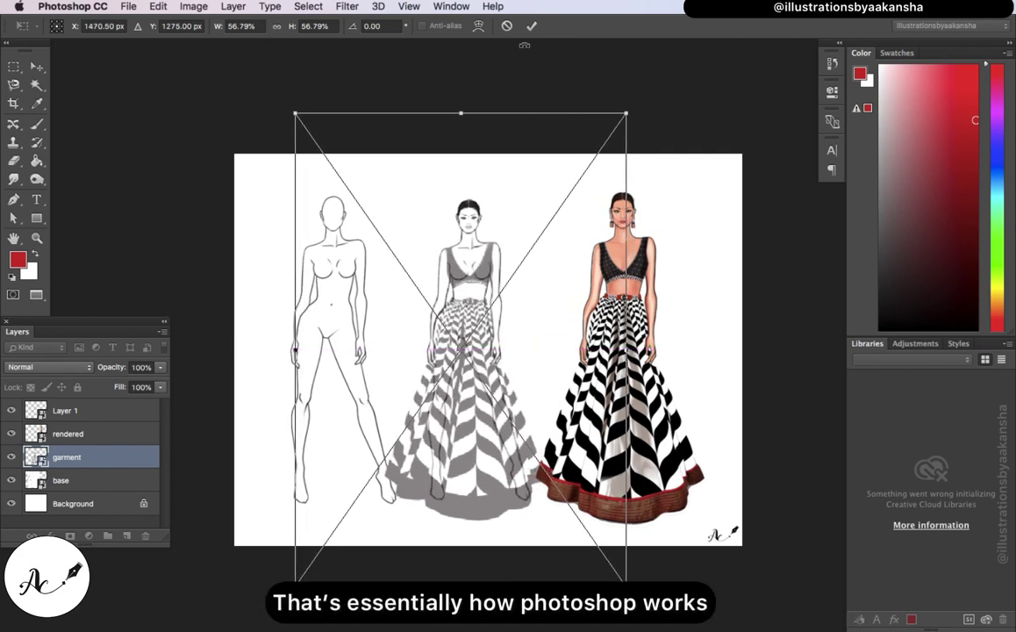
click(531, 27)
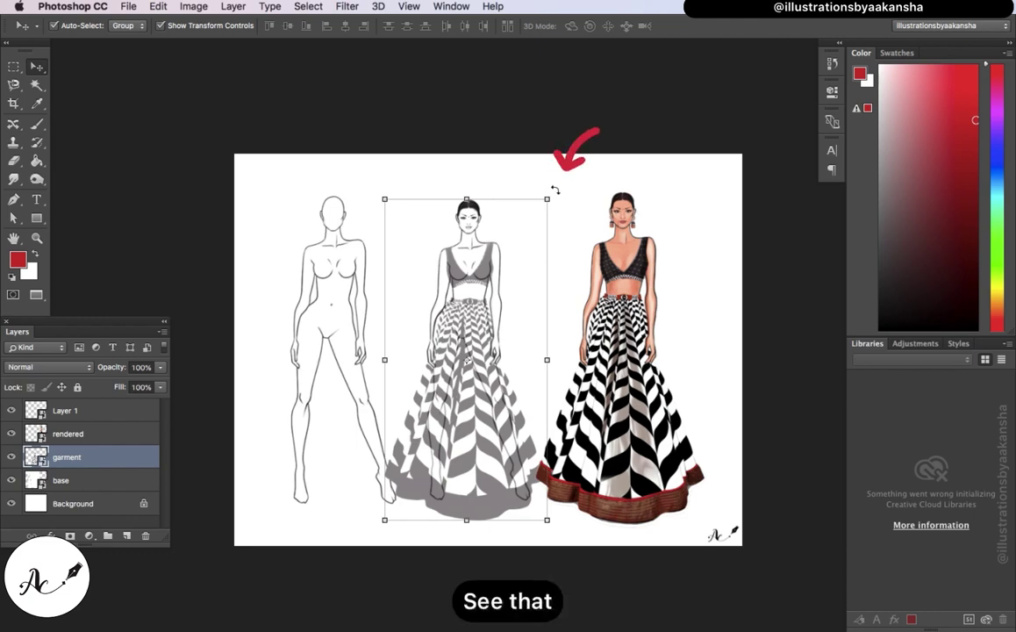
Rotate the garment figure by 0.04° and place it at X 1494.50 px, Y 1275.00 px, then commit the transform and deselect the layer.
key(super+t)
drag(558, 194, 626, 127)
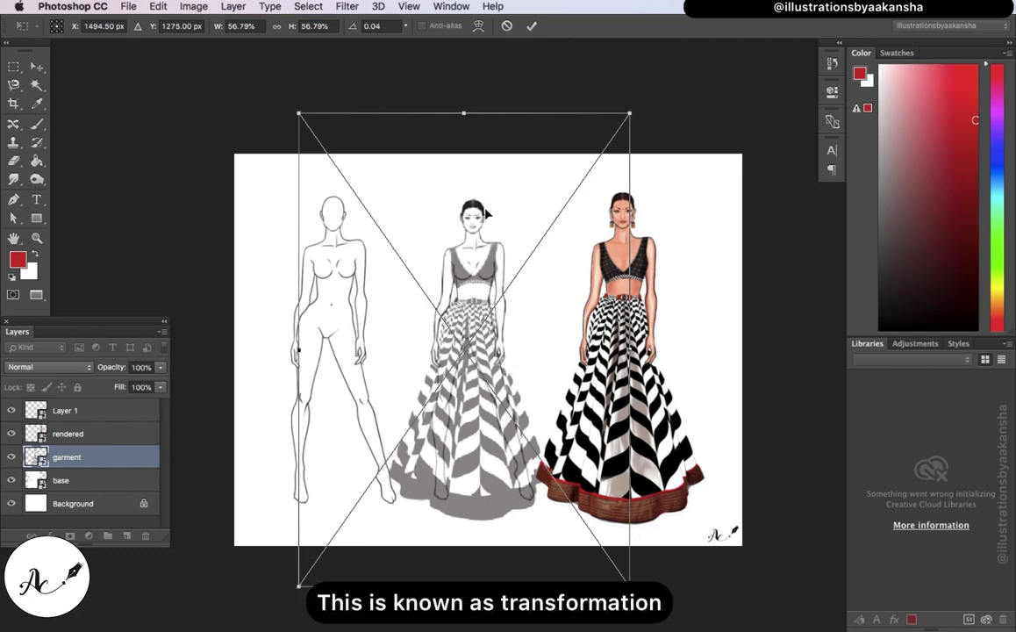
click(118, 8)
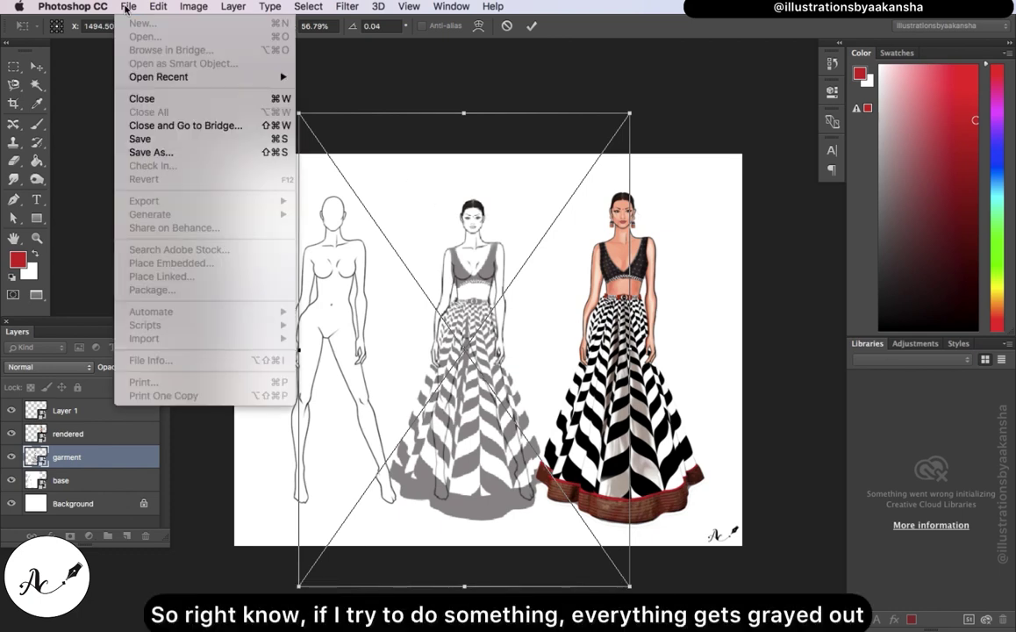
click(156, 9)
click(159, 8)
click(195, 8)
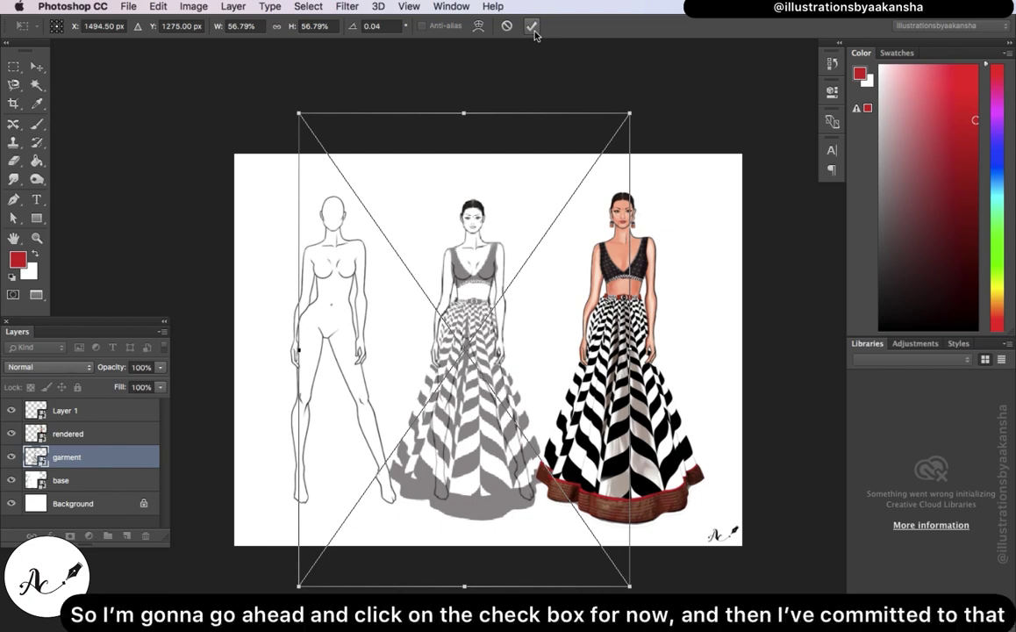
click(533, 28)
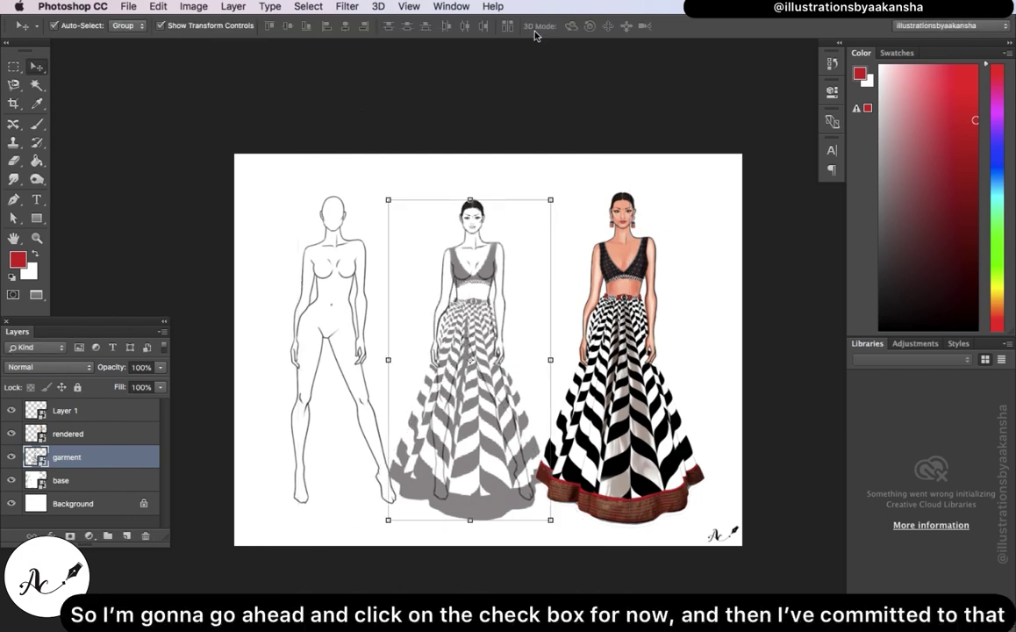
click(569, 74)
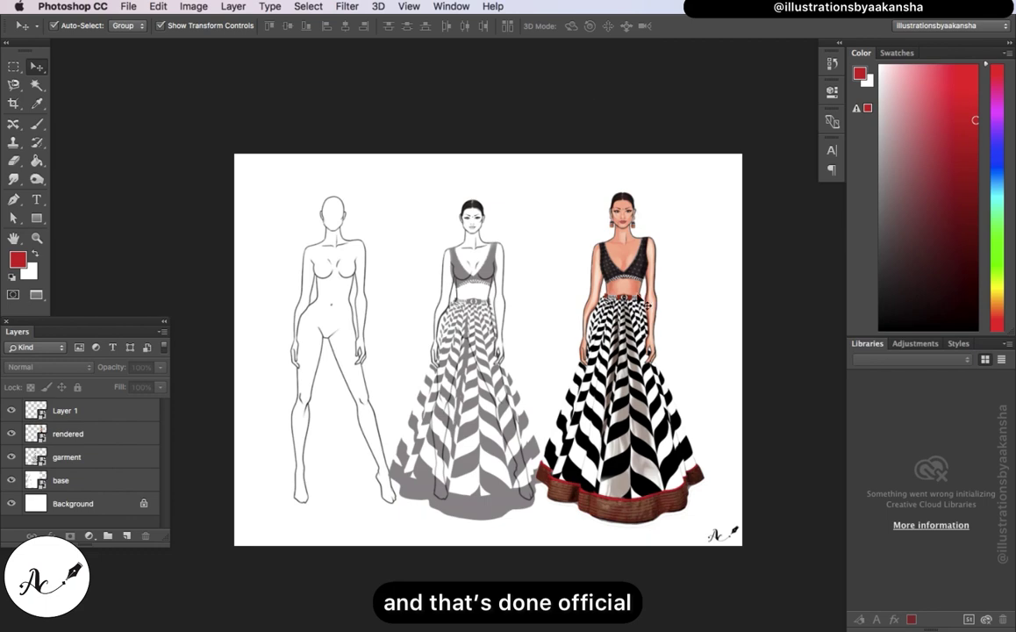
Move the rendered figure slightly to the right, commit its transform and deselect the layer.
drag(645, 326, 653, 326)
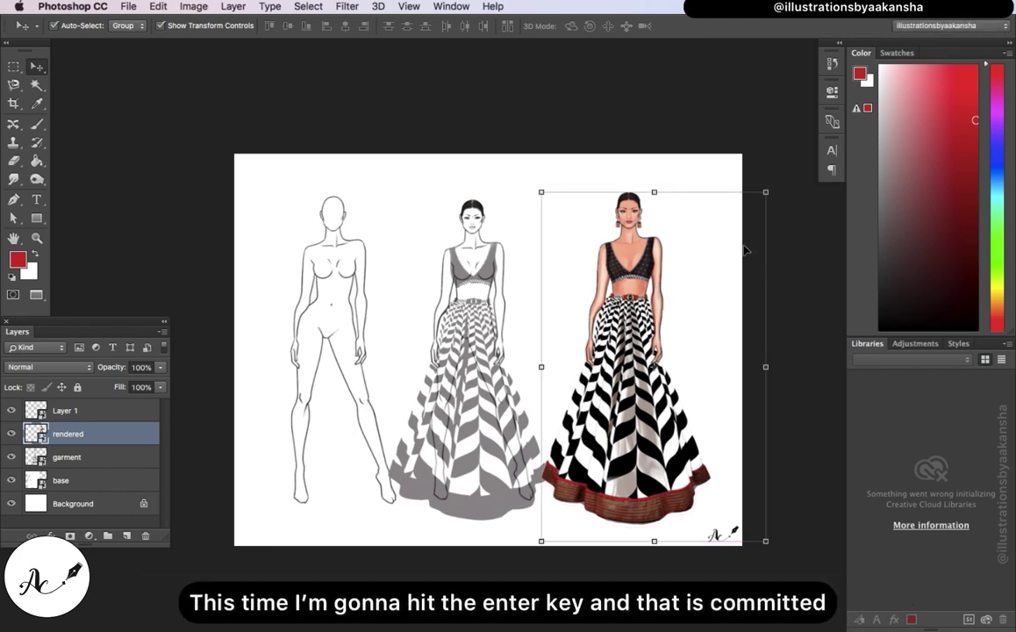
key(super+t)
key(Return)
click(792, 256)
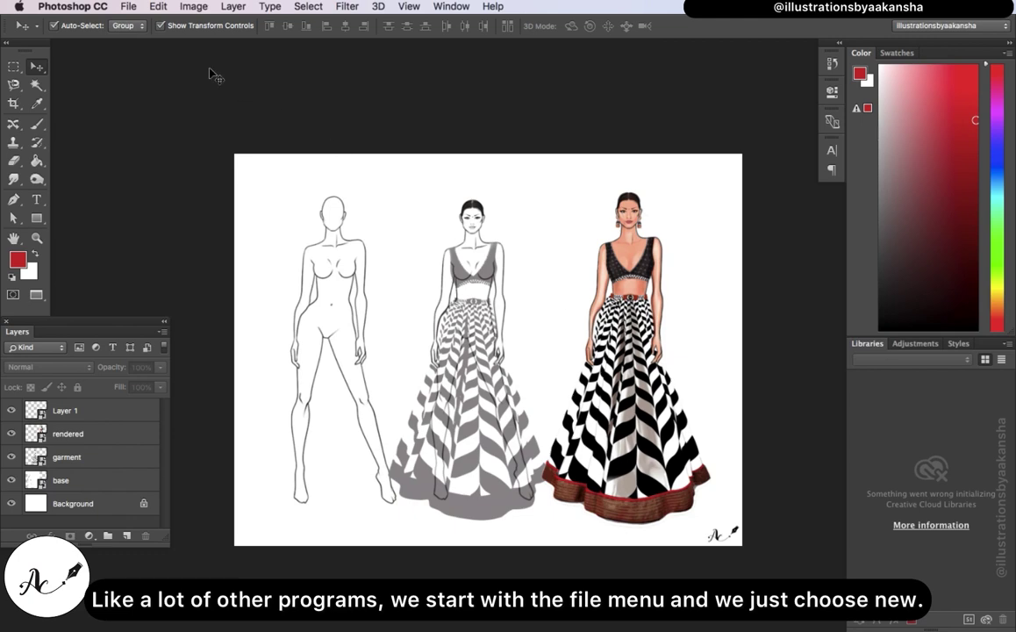
Start a new document with the Custom document type and inches as the size unit.
click(129, 6)
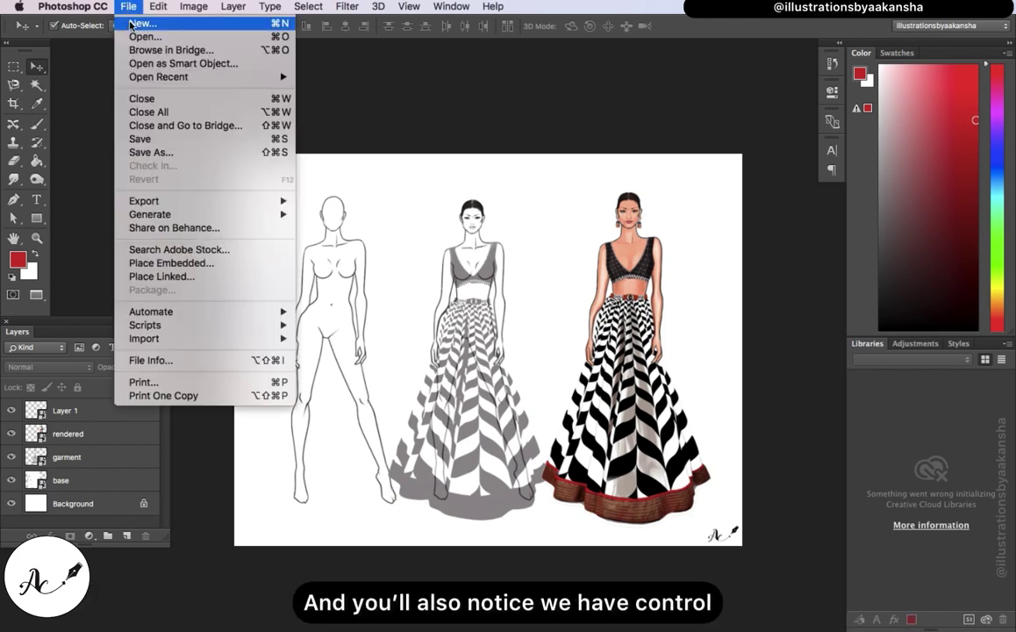
click(285, 24)
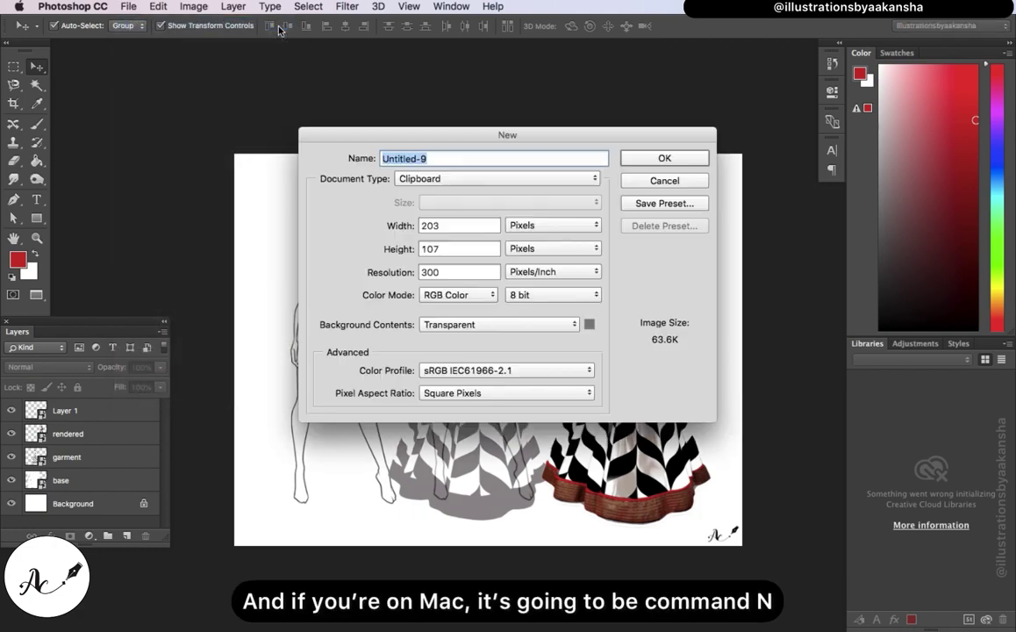
click(490, 180)
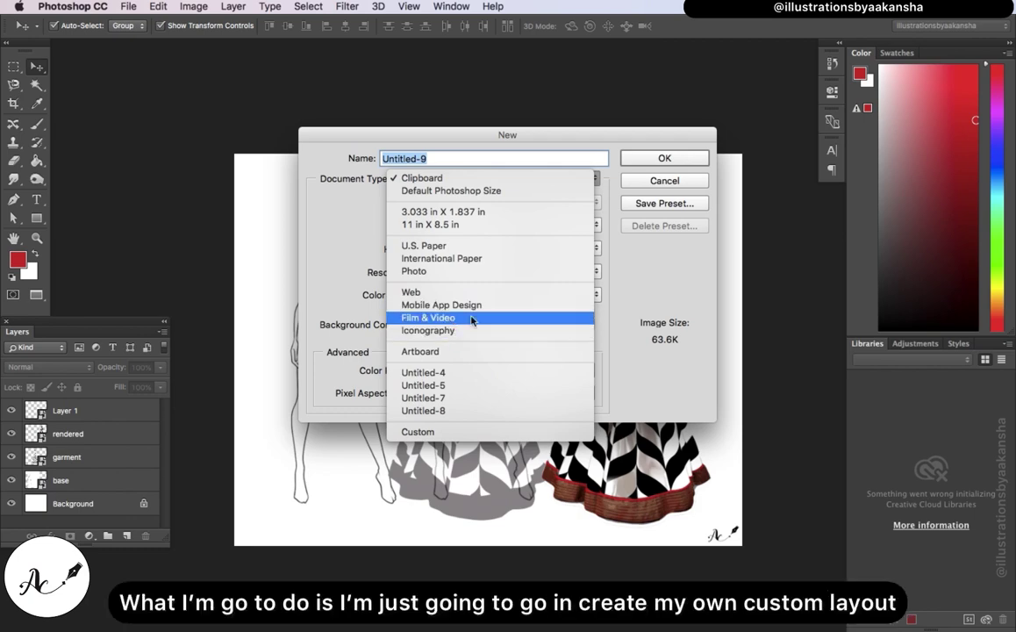
click(471, 435)
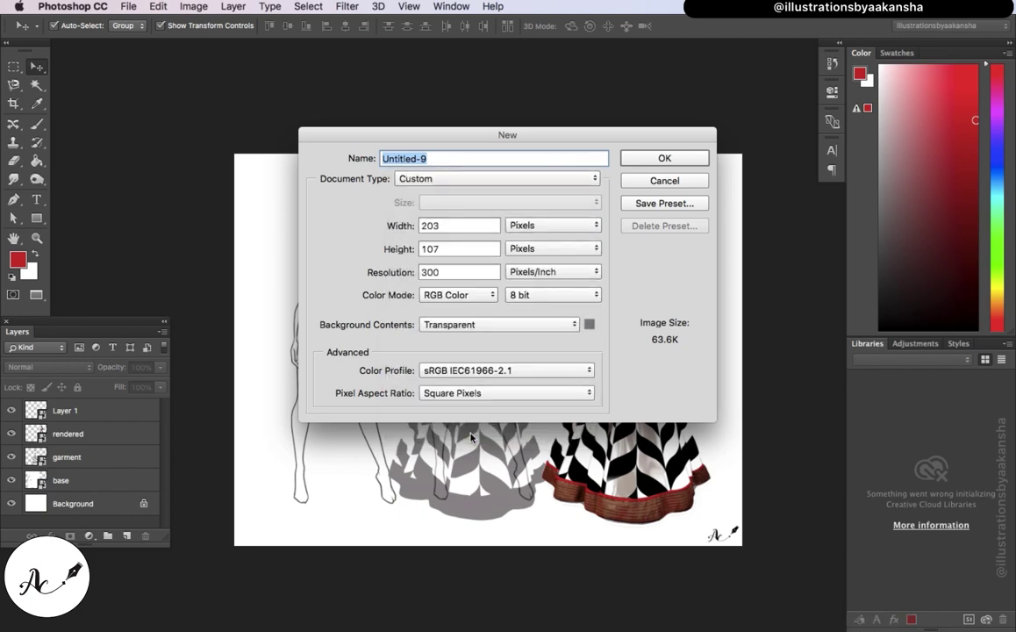
click(525, 226)
click(527, 237)
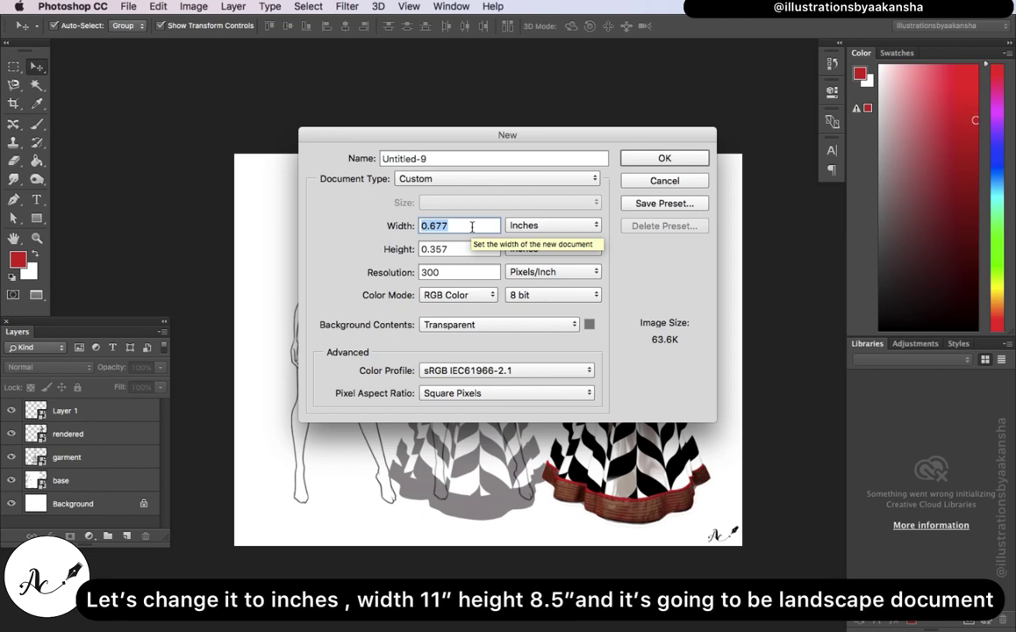
Set the new document to 11 inches wide and 8.5 inches high, with a resolution of 72 pixels/inch.
key(BackSpace)
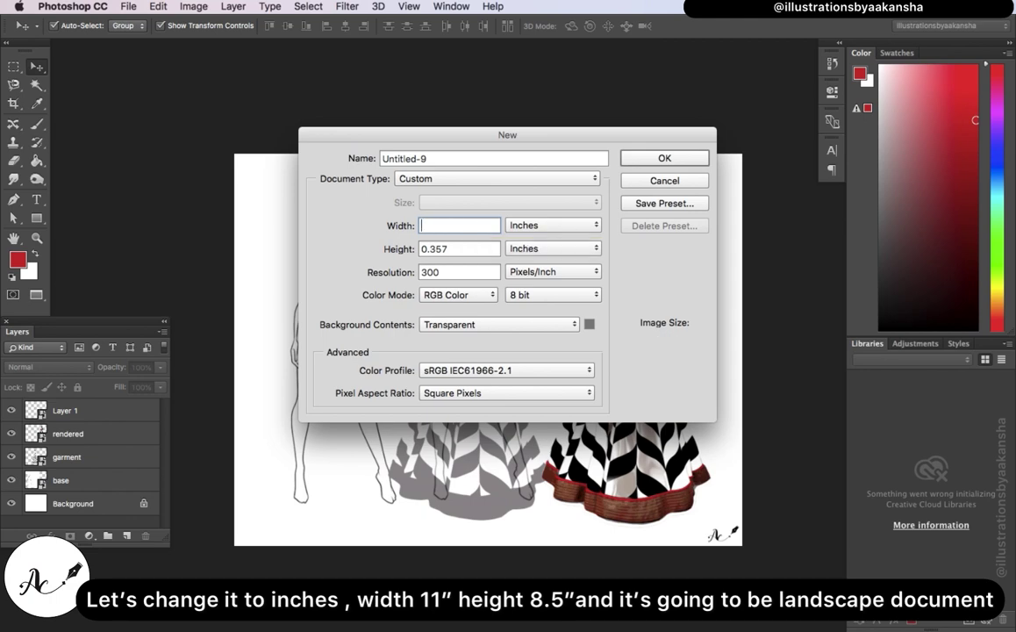
text(11)
key(Tab)
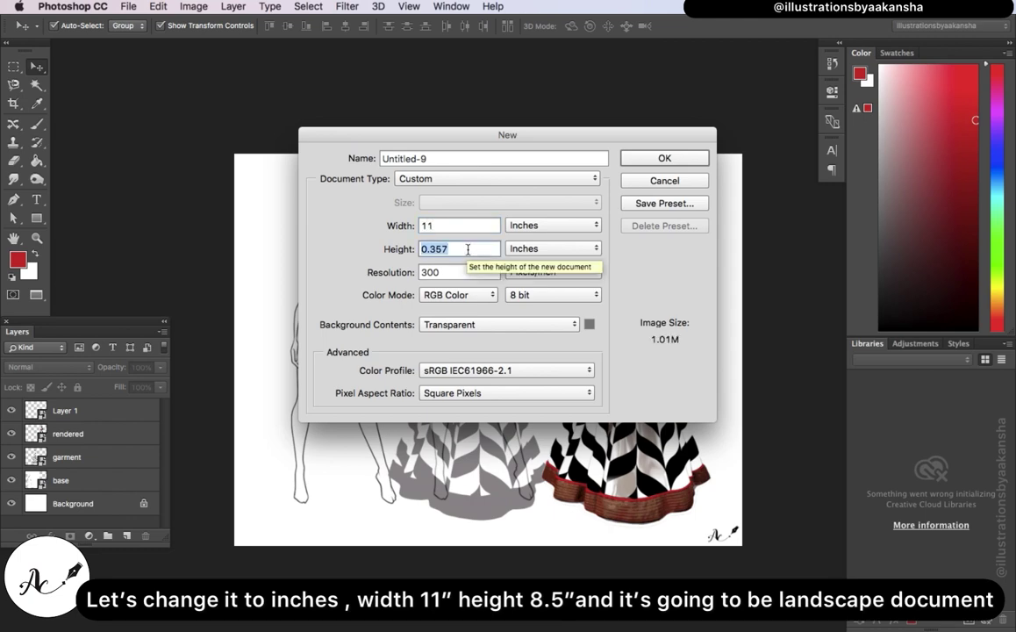
key(BackSpace)
text(8.5)
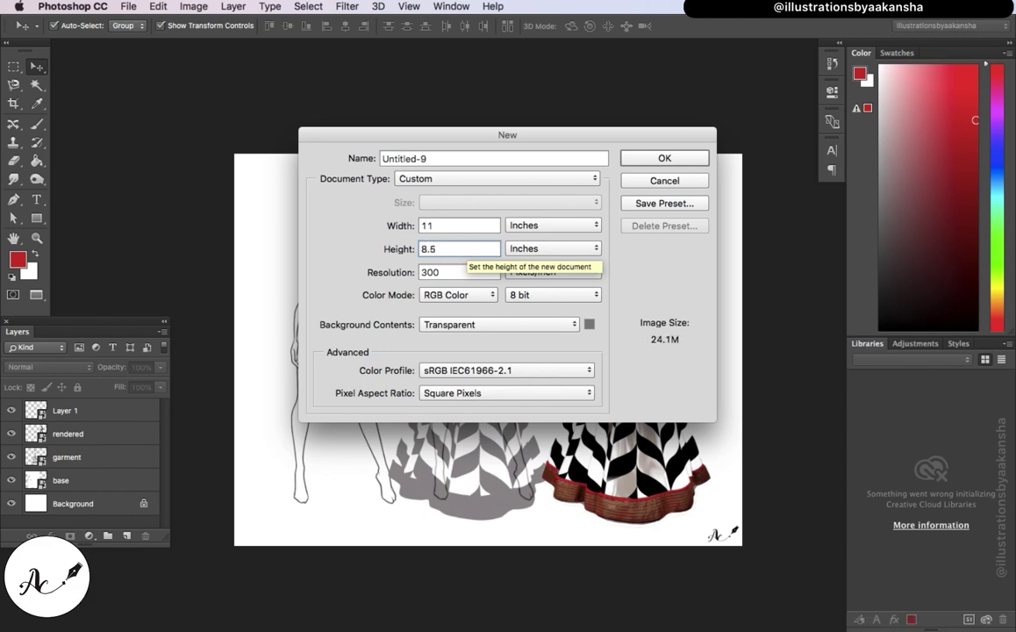
key(Tab)
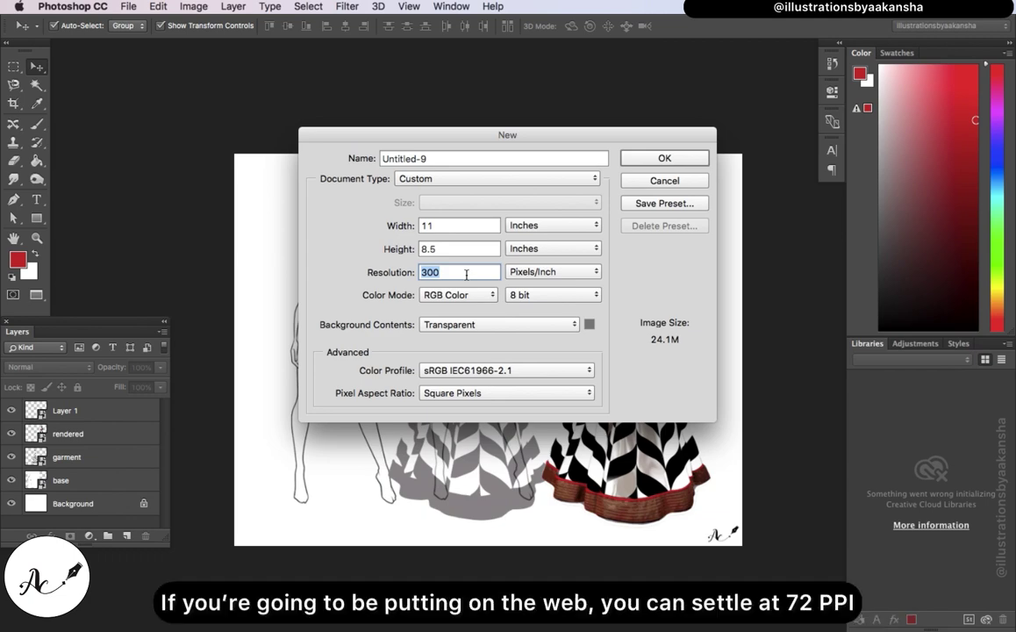
key(BackSpace)
text(72)
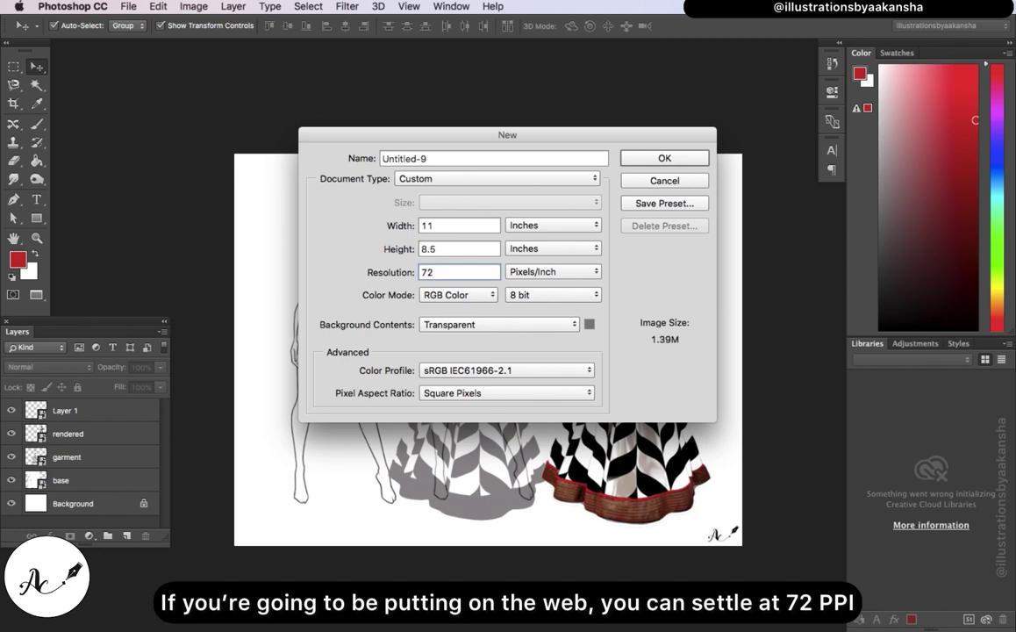
Switch the new document's color mode to CMYK Color and examine its available bit depths.
click(473, 301)
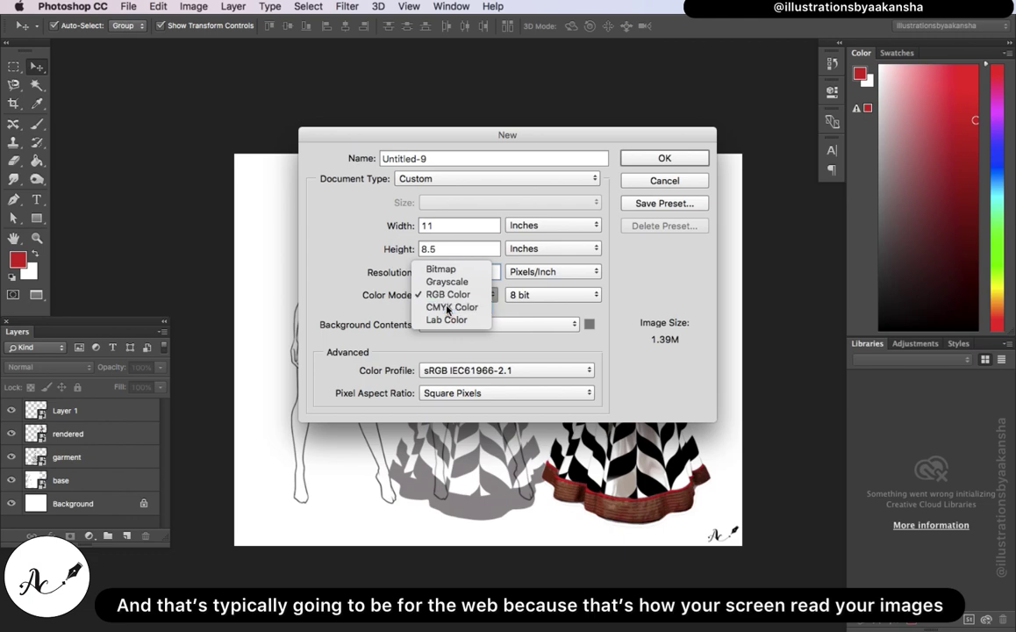
click(448, 307)
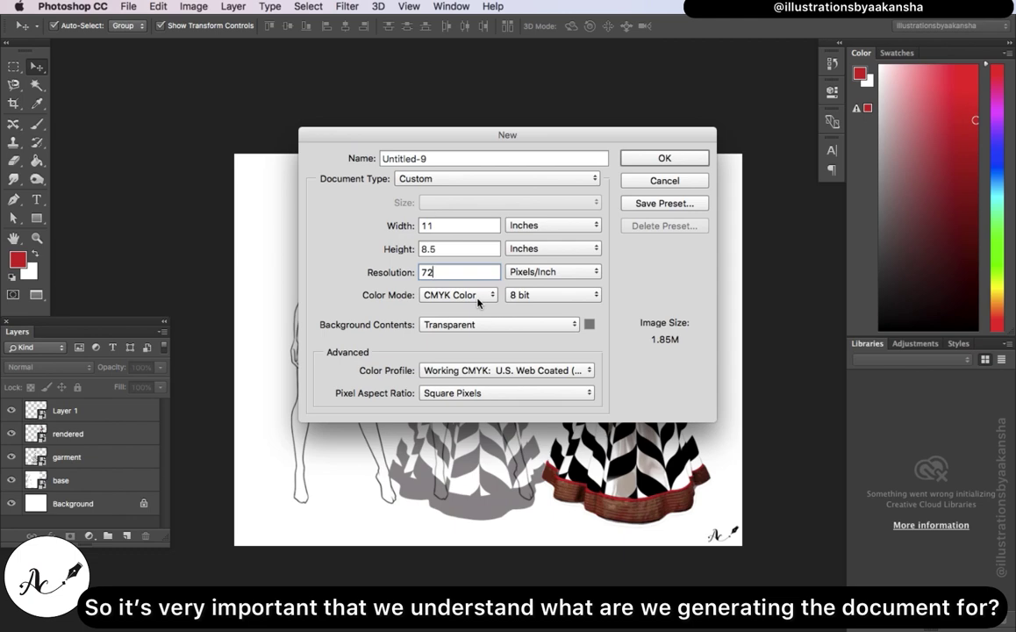
click(535, 298)
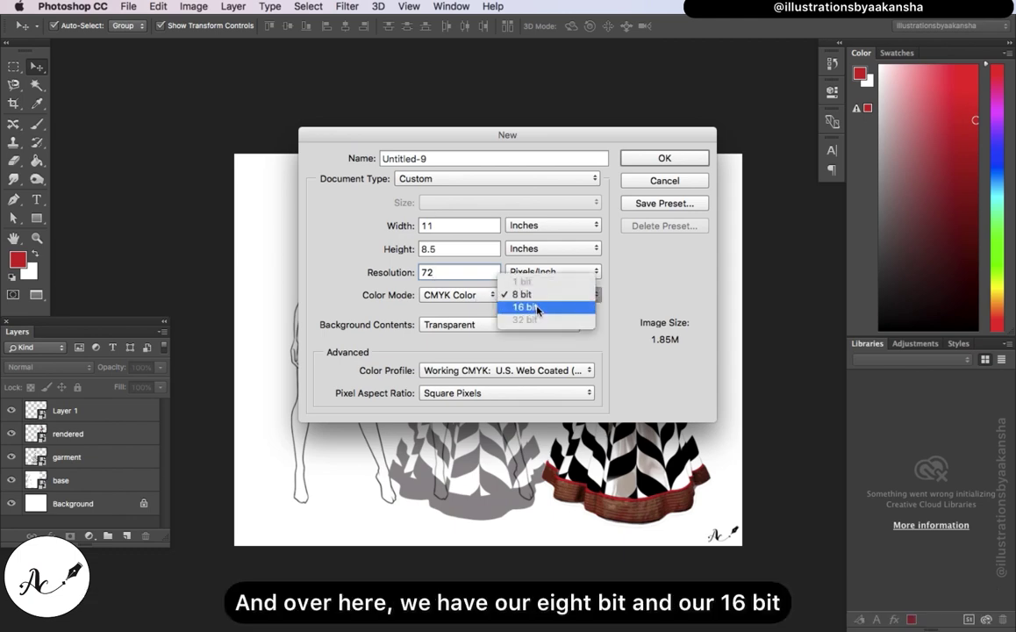
click(485, 297)
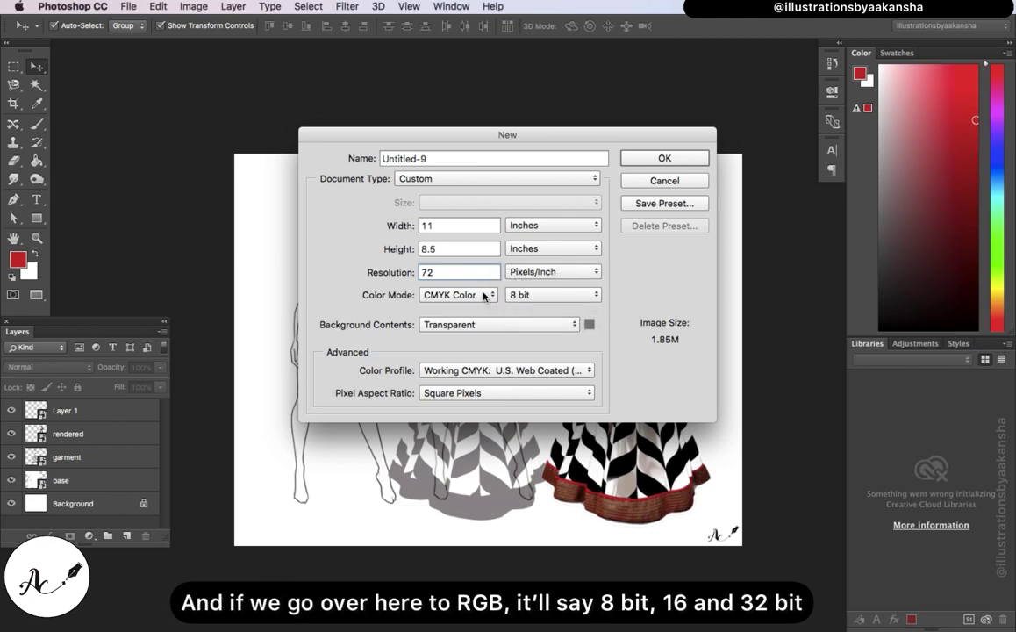
Set the new document's color mode to RGB Color at 16 bit, with Transparent background contents.
click(483, 296)
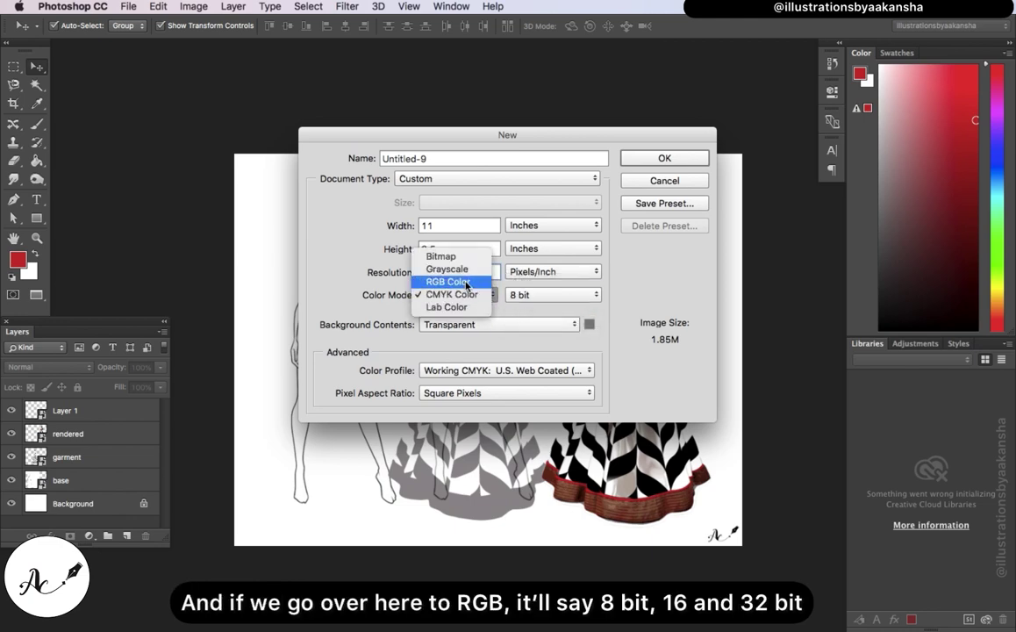
click(448, 284)
click(545, 296)
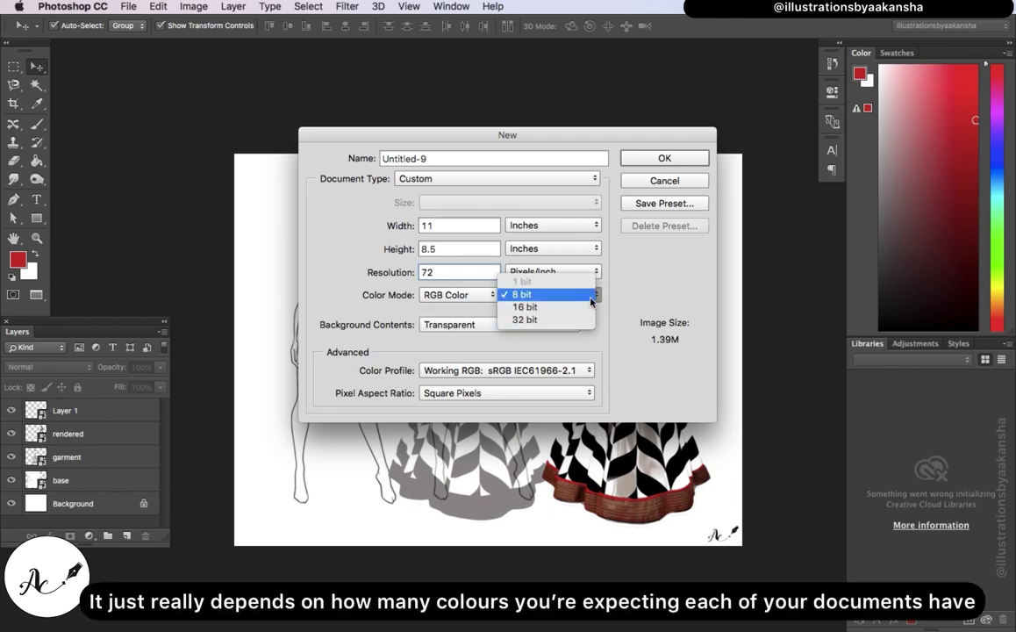
click(581, 296)
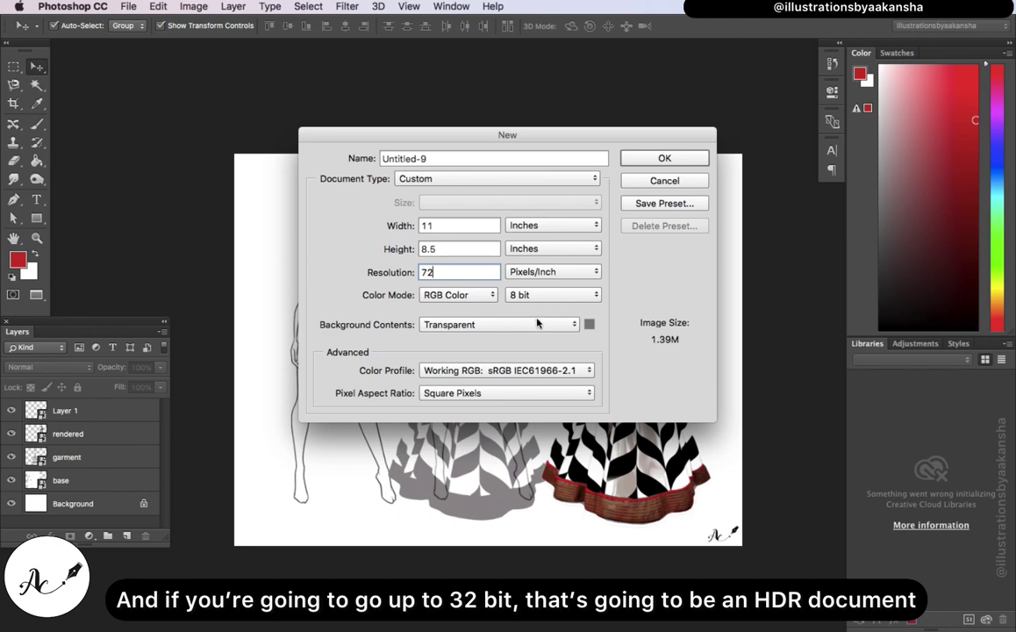
click(552, 294)
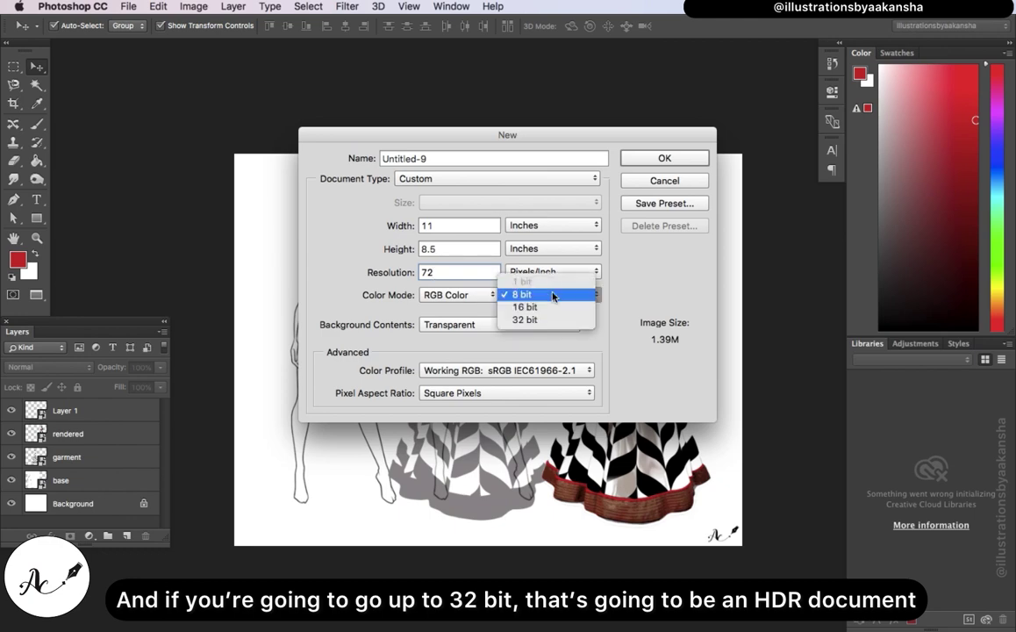
click(552, 307)
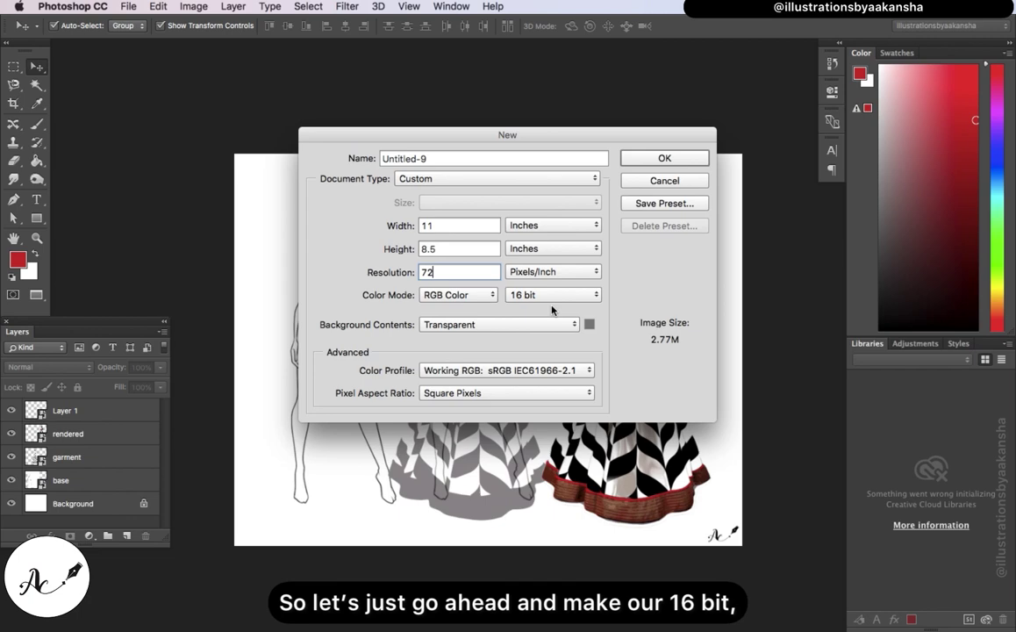
click(527, 324)
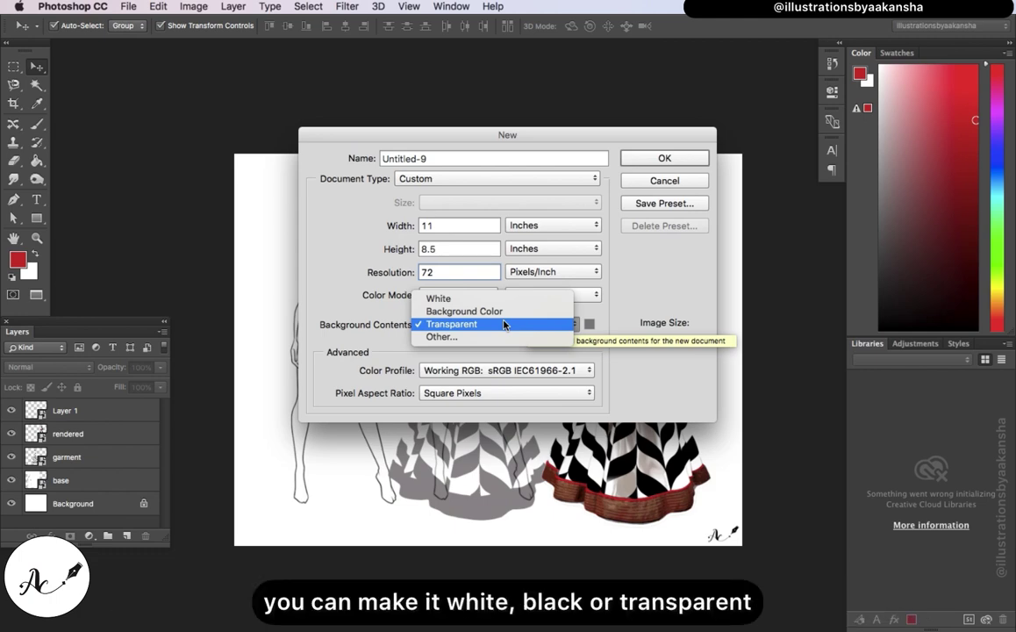
click(504, 325)
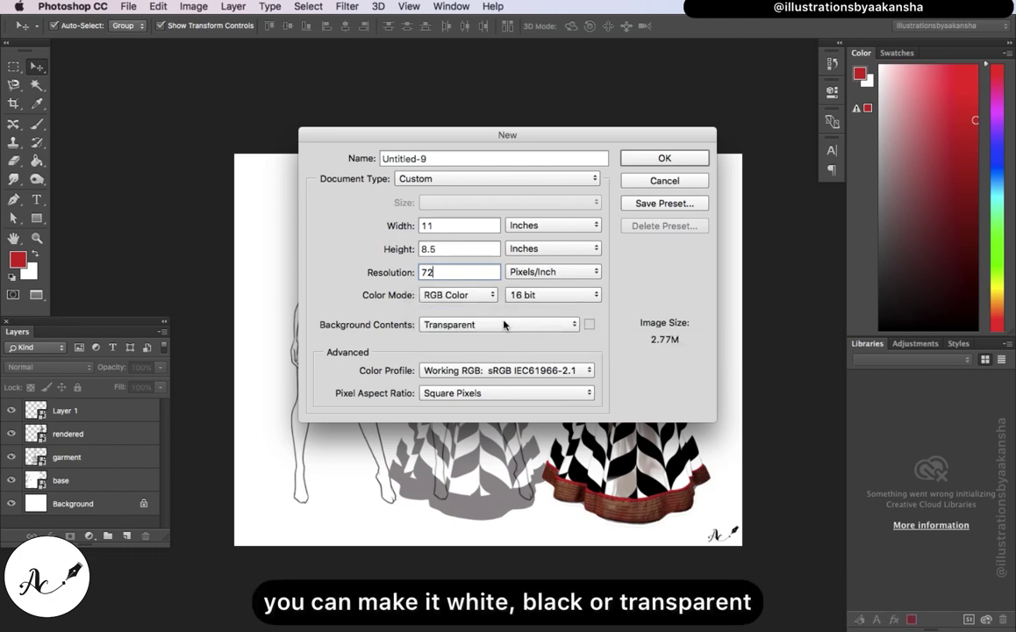
Save the document settings as a preset named "11 in X 8.5 in landscape 72ppi".
click(686, 204)
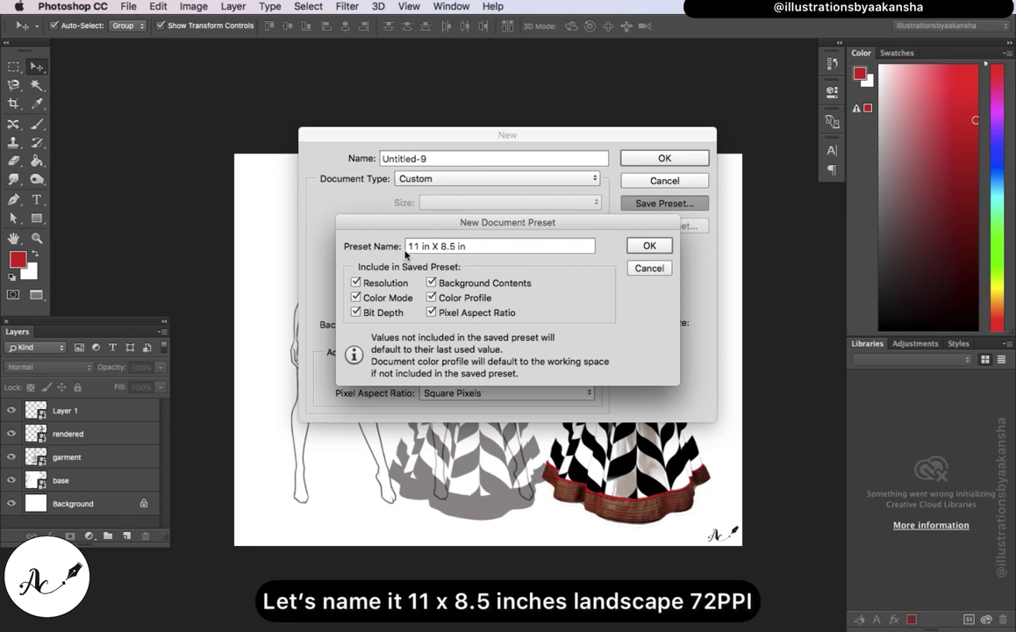
click(497, 245)
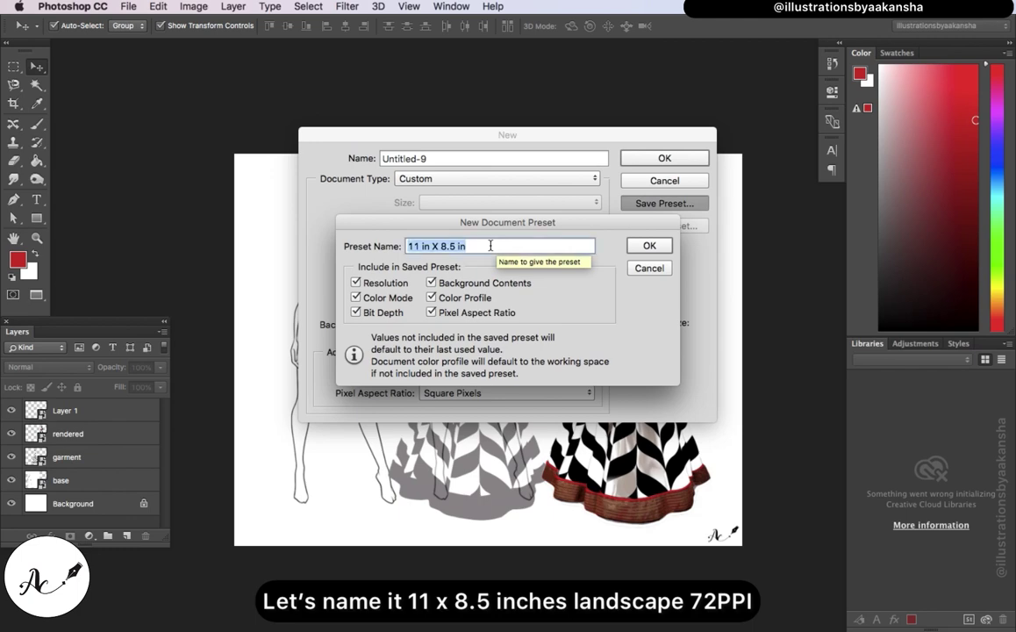
key(Right)
text(land)
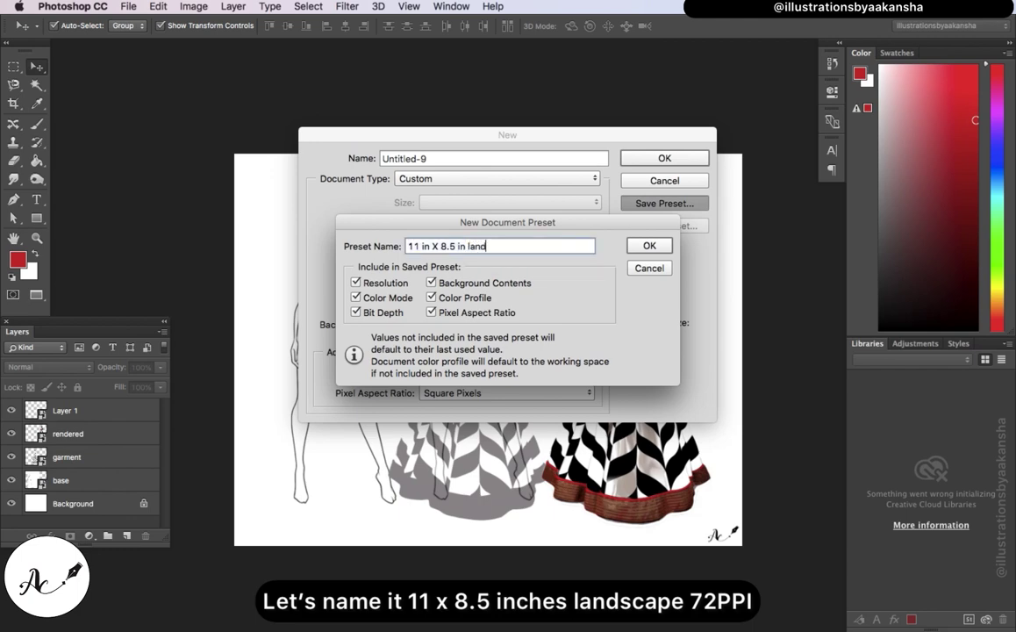
text(scape 72ppi)
click(646, 246)
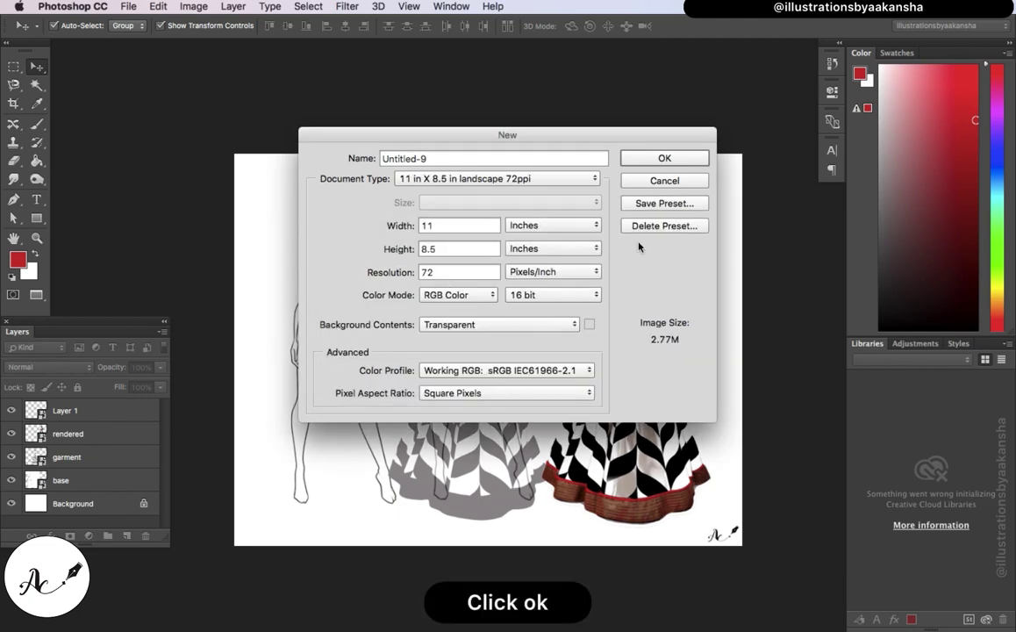
Create the new document from the "11 in X 8.5 in landscape 72ppi" preset.
click(588, 180)
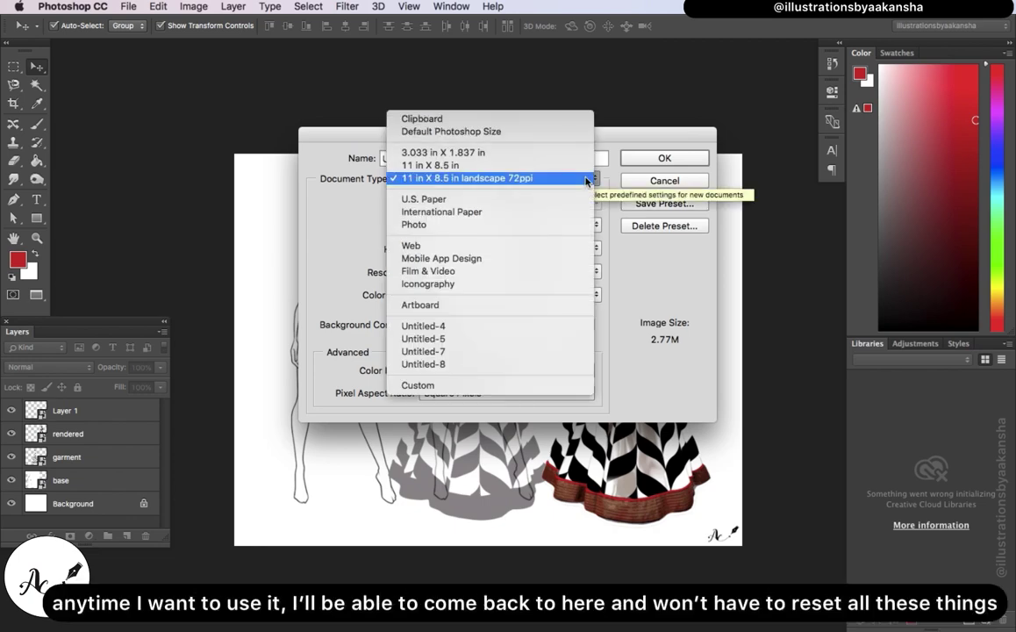
click(503, 180)
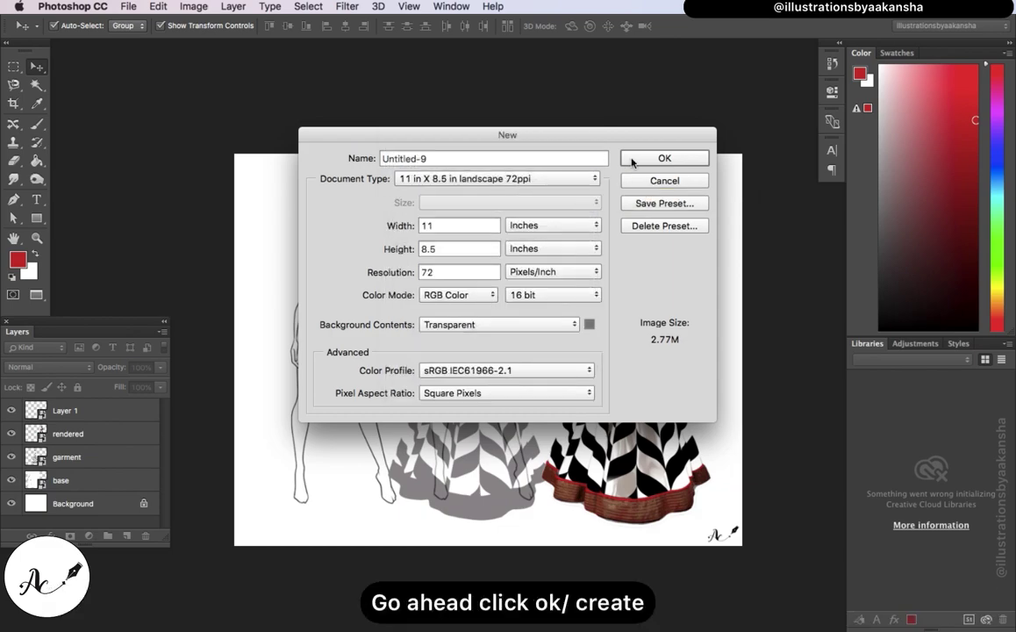
click(632, 162)
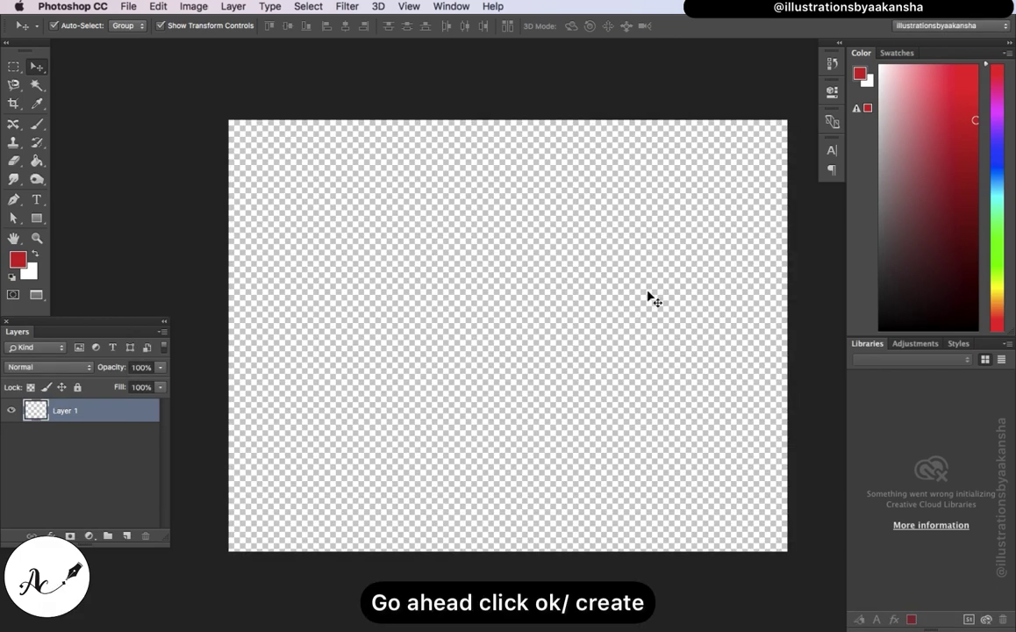
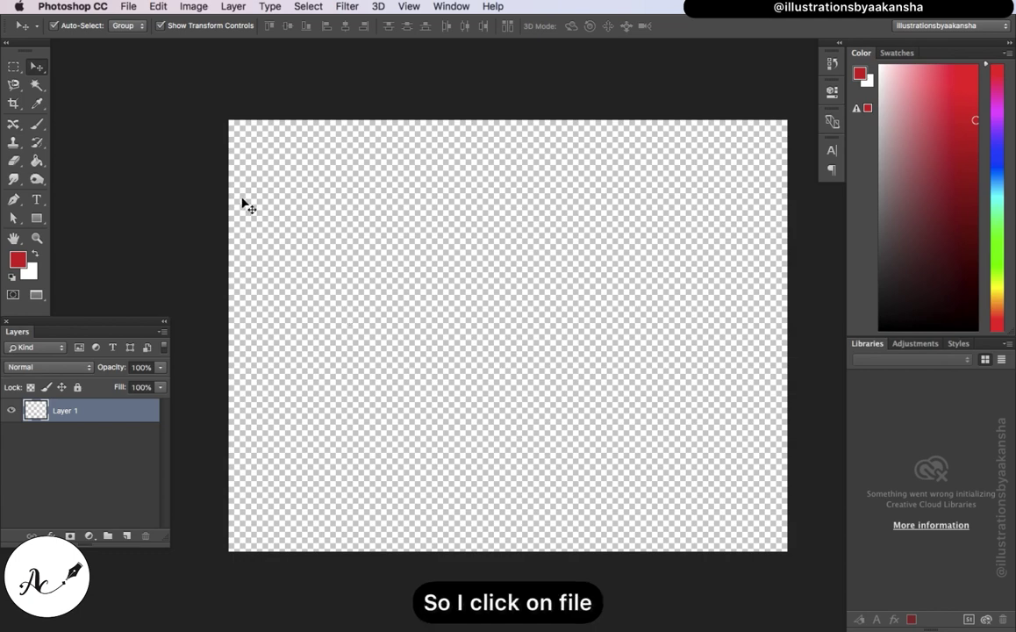
Place base.png from the Downloads folder into the blank document as an embedded image.
click(129, 7)
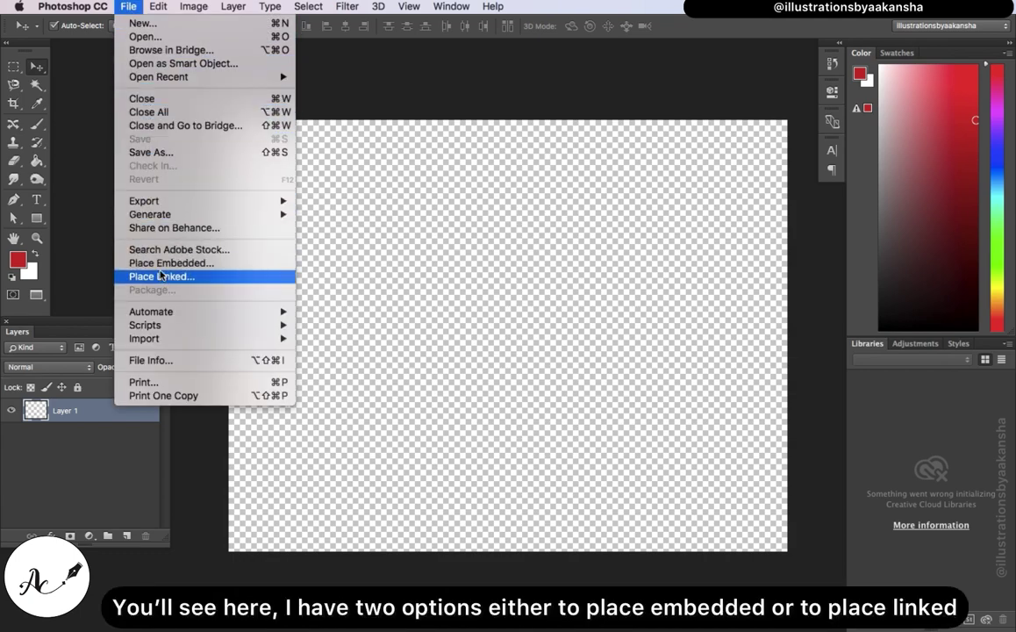
click(222, 272)
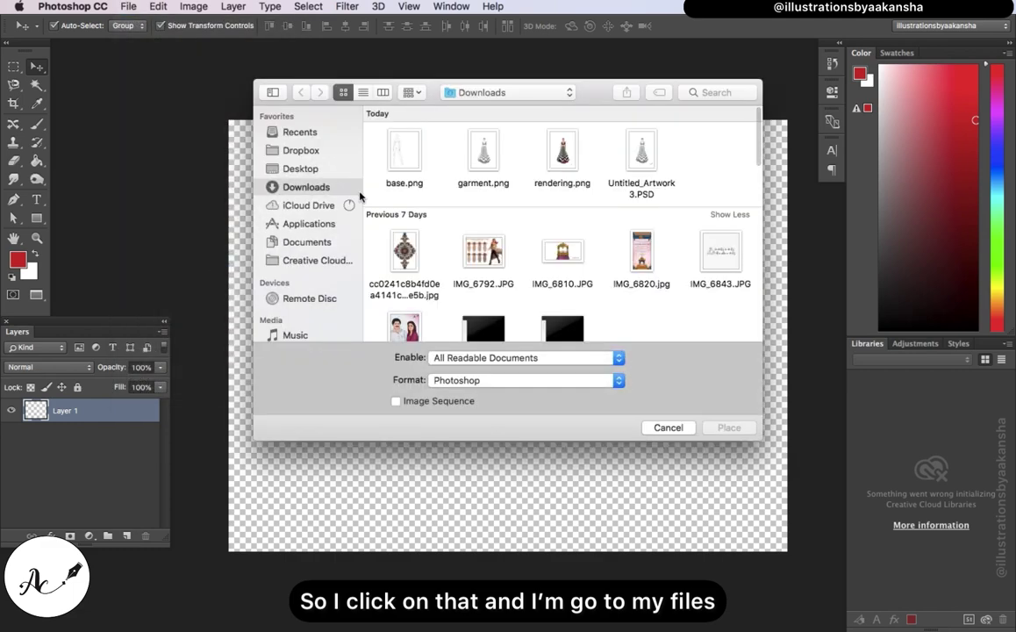
click(410, 167)
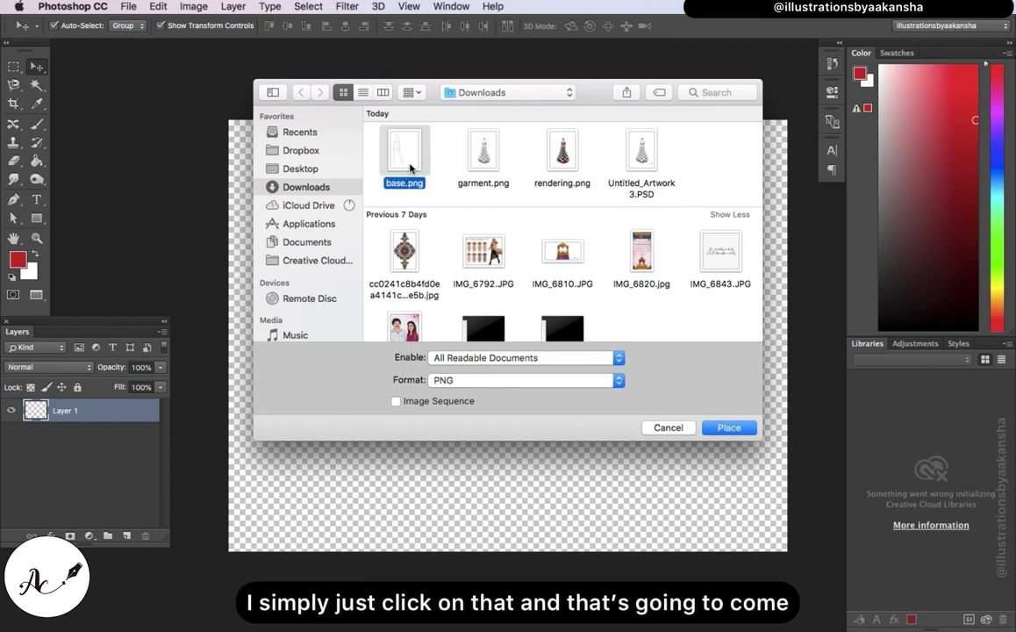
click(739, 429)
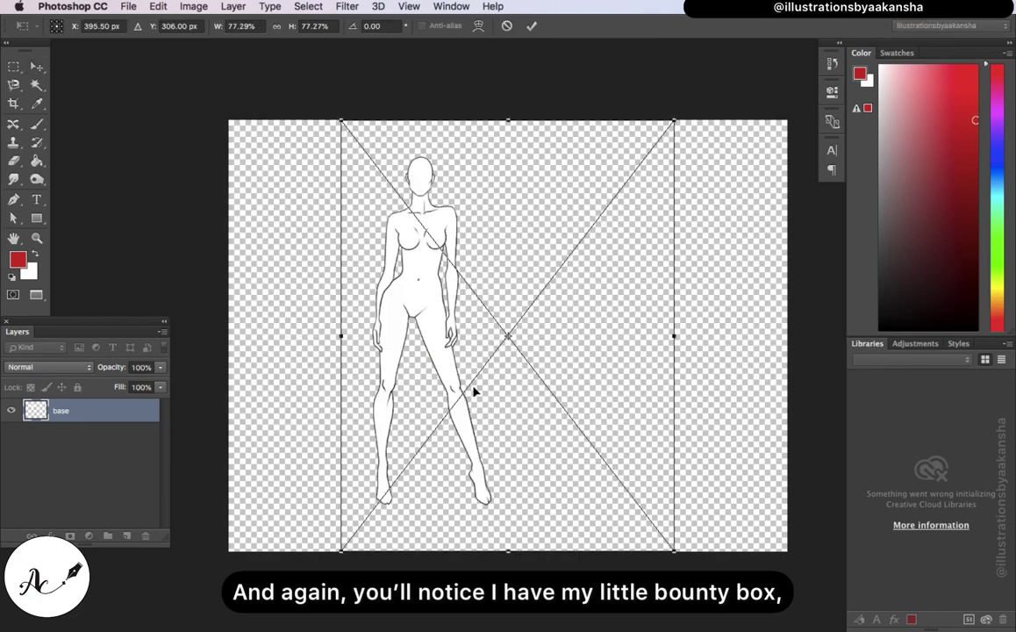
Move the placed base figure about 3.6 cm to the left, commit the placement and deselect it.
drag(433, 352, 361, 354)
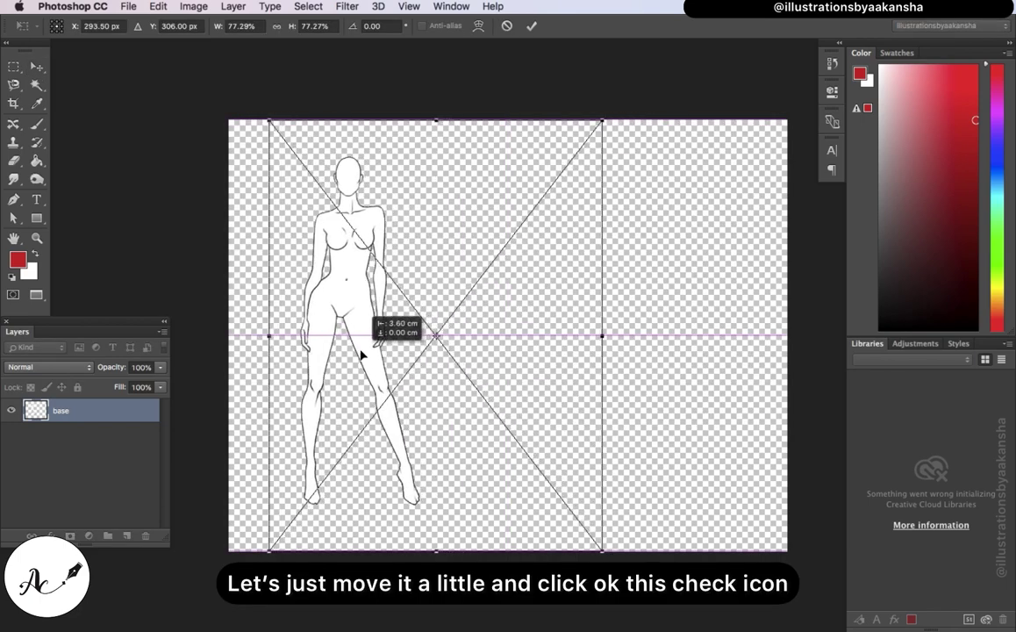
click(531, 26)
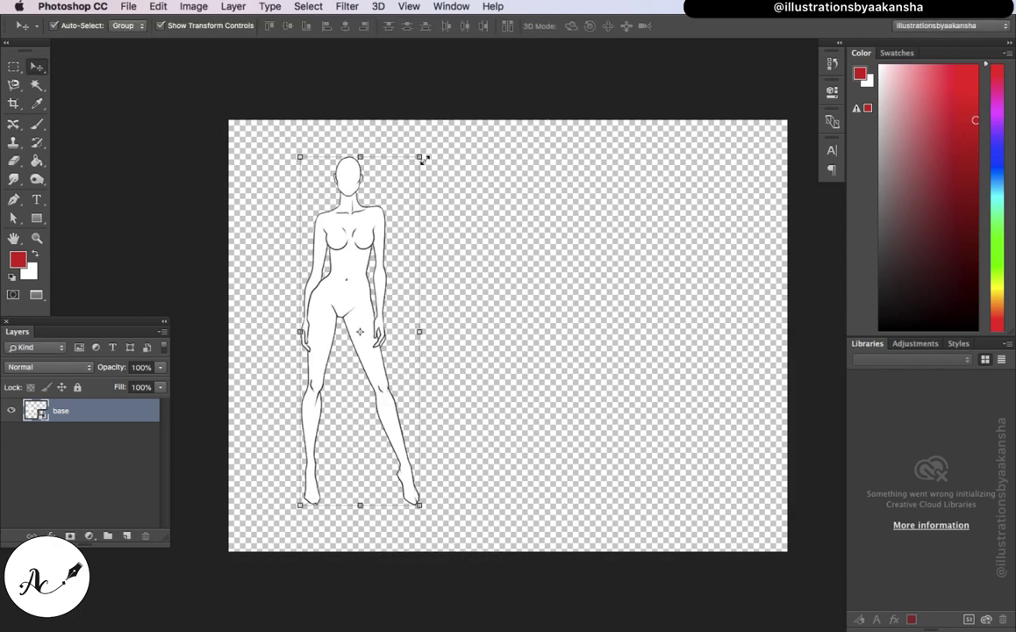
click(451, 159)
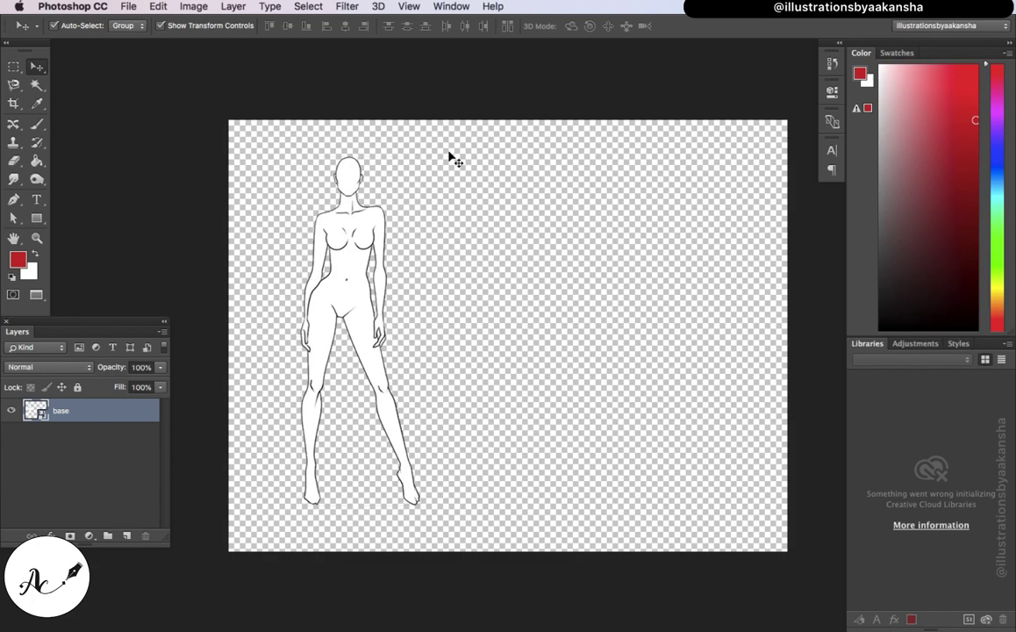
Place garment.png from the Downloads folder as an embedded image above the base layer.
click(128, 8)
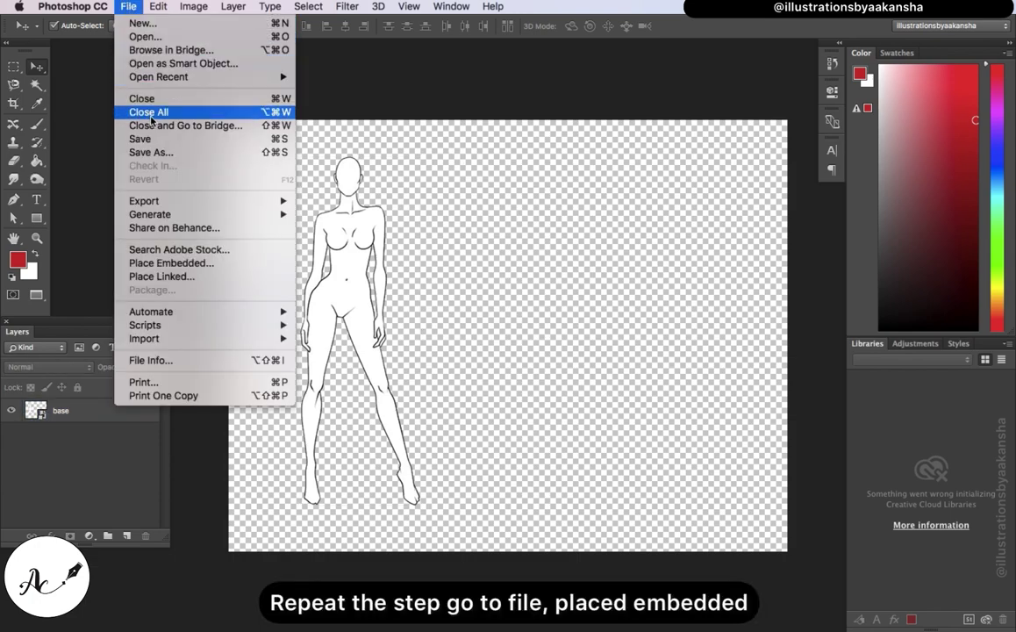
click(167, 263)
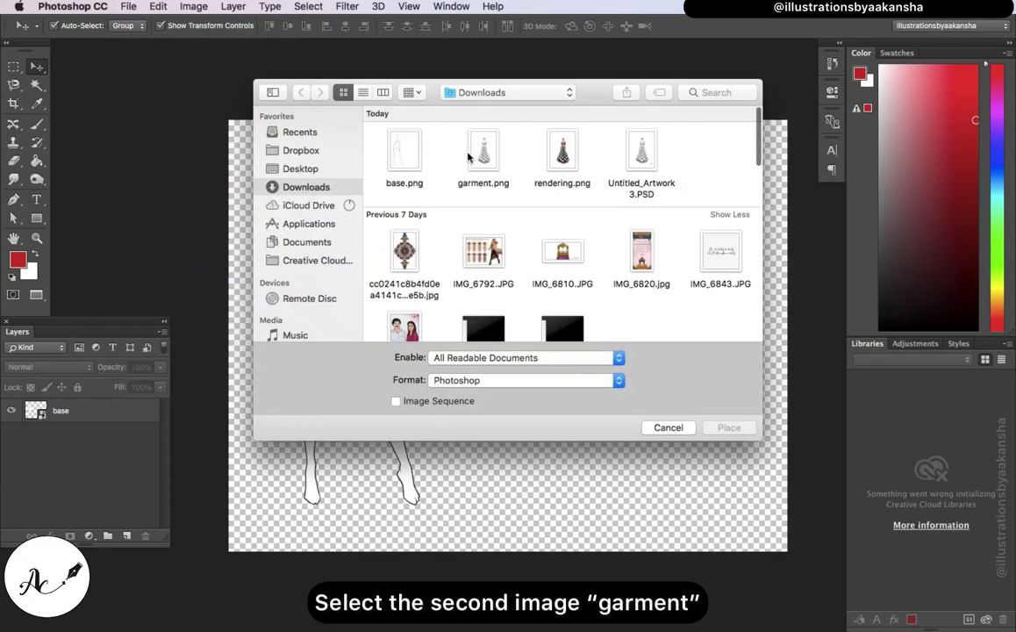
click(478, 151)
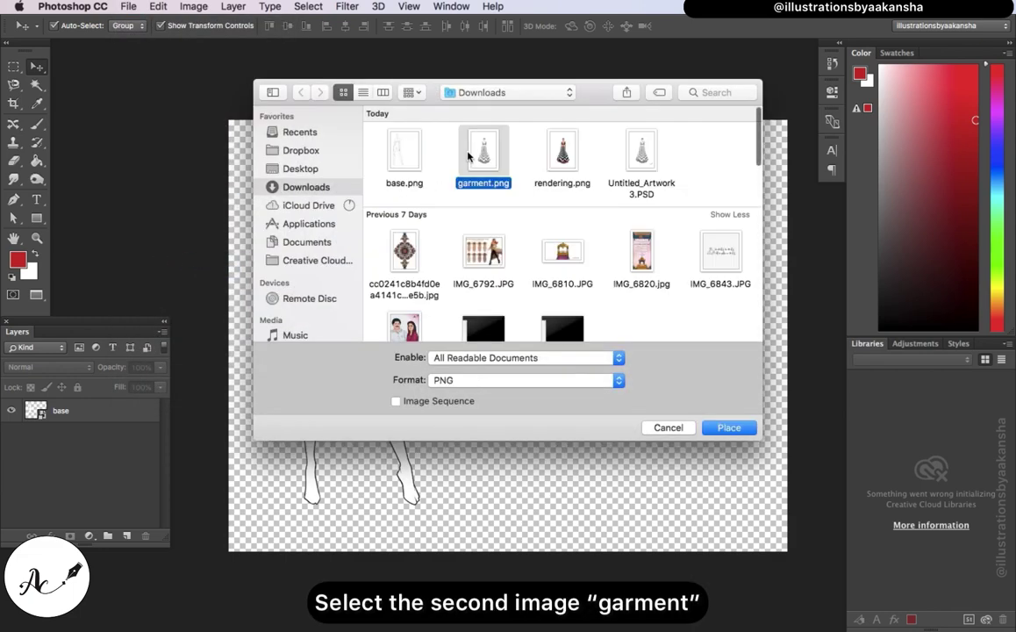
click(731, 426)
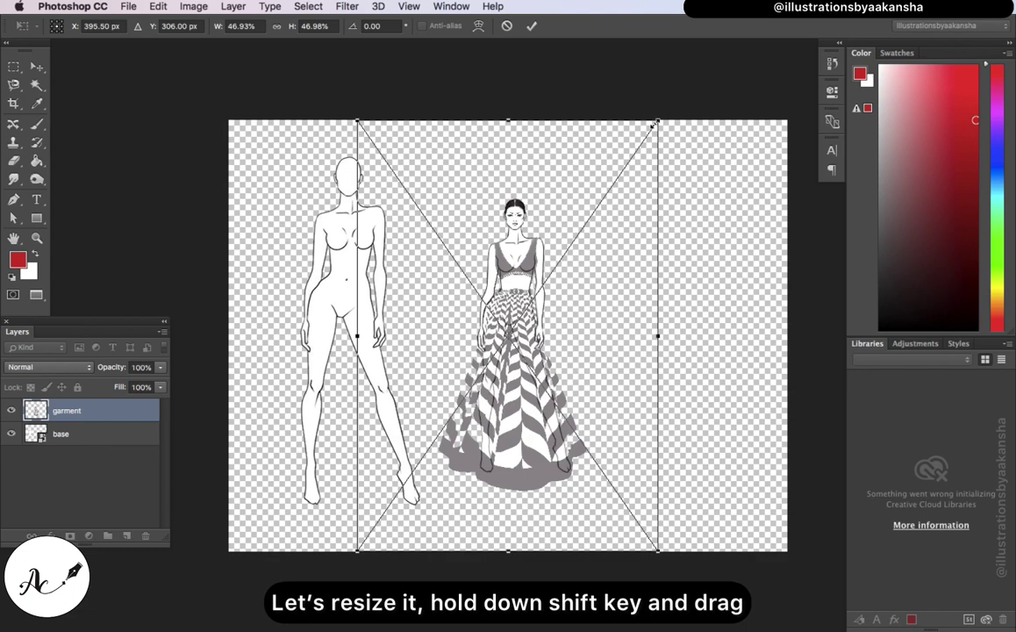
Enlarge the garment figure proportionally to about 56%, position it beside the base figure and commit the placement.
drag(655, 123, 708, 85)
drag(546, 317, 521, 352)
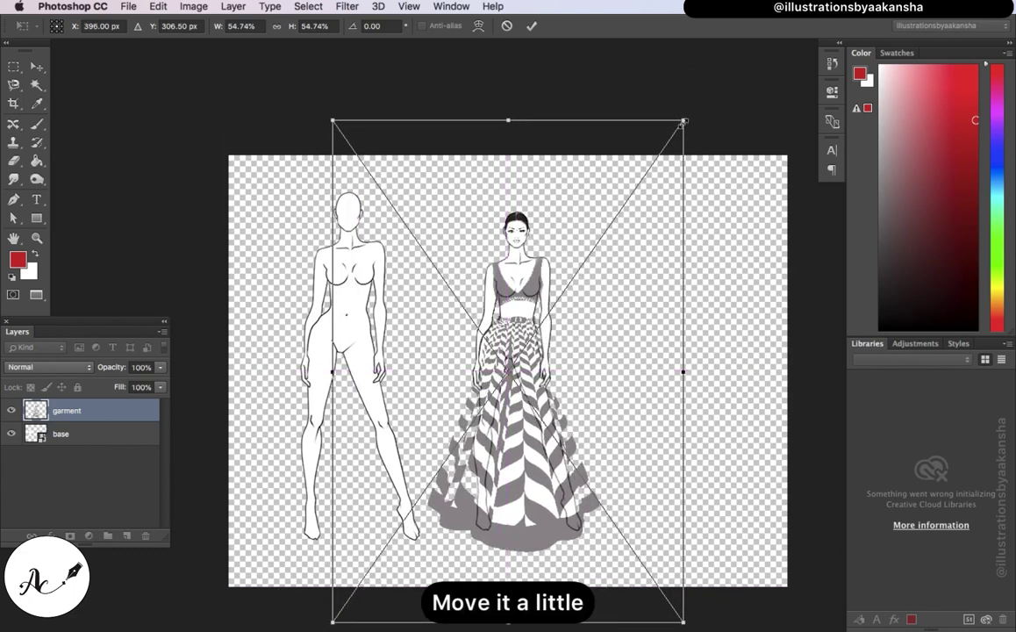
drag(683, 120, 692, 107)
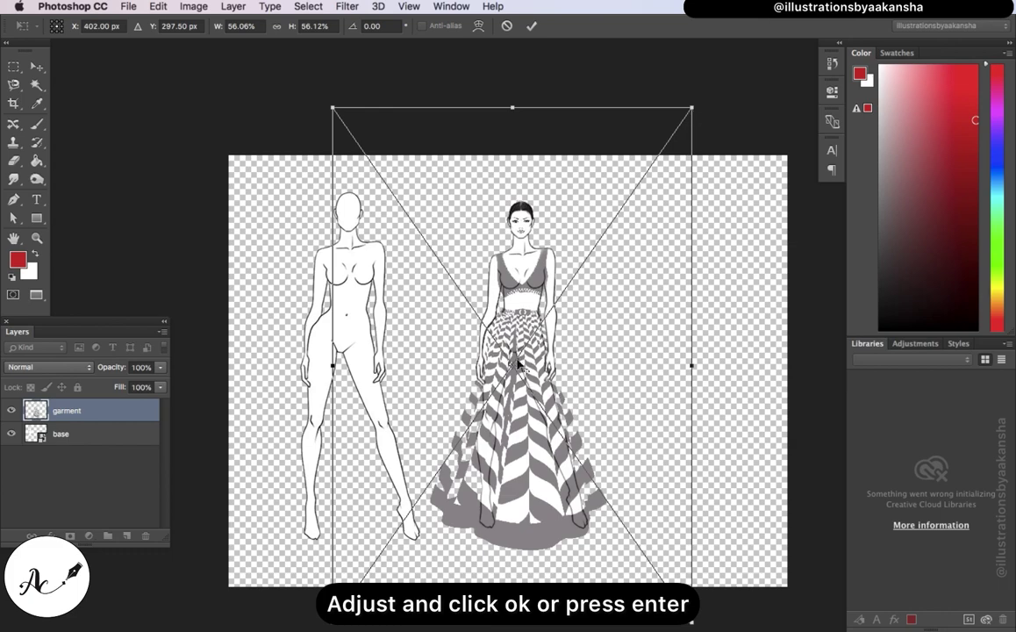
drag(493, 379, 493, 379)
click(531, 25)
scroll(577, 255, down, 2)
Place rendering.png from the Downloads folder as an embedded image and commit it at its initial size.
click(128, 7)
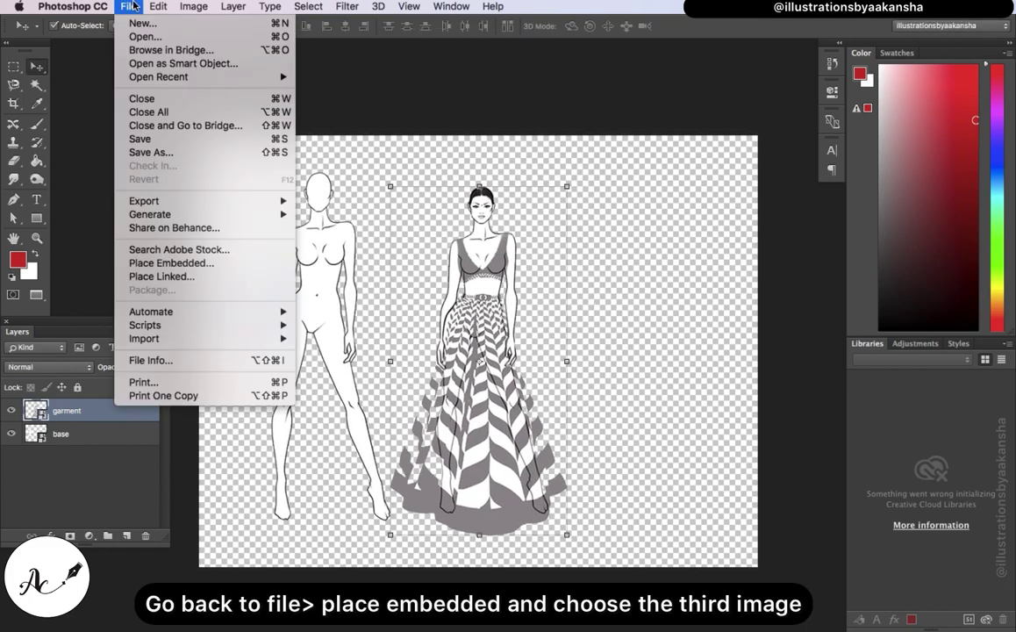
click(205, 263)
click(562, 154)
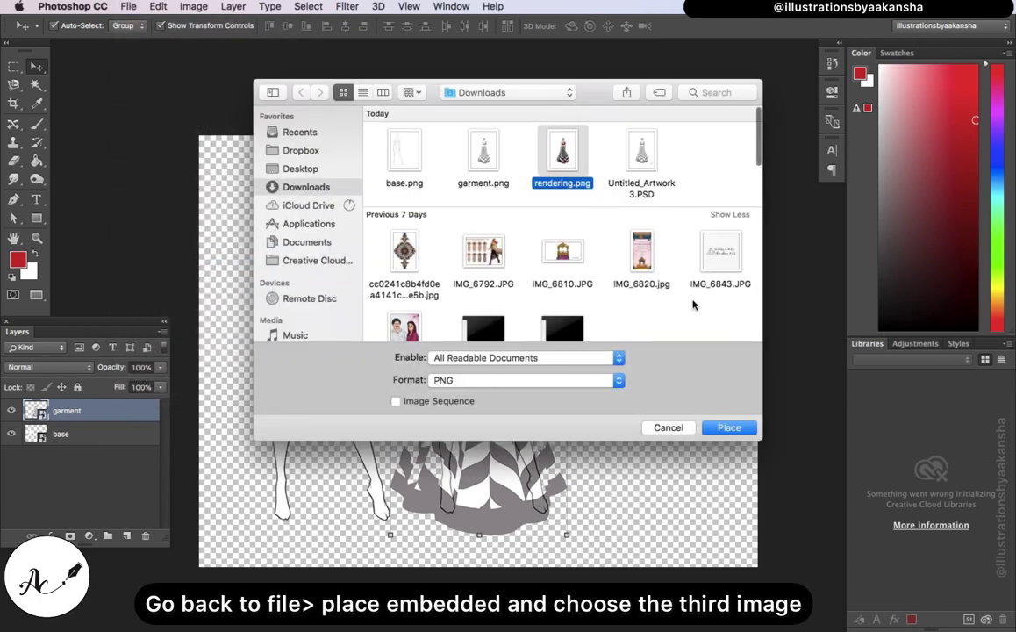
click(745, 427)
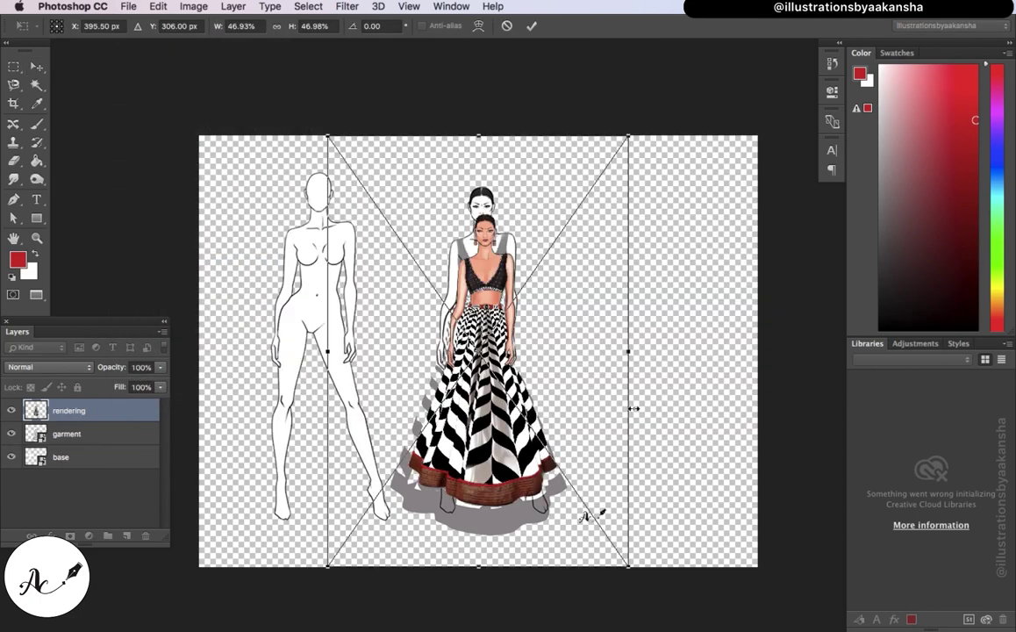
click(531, 26)
Move the rendering figure beside the garment figure, enlarge it proportionally to about 59%, commit the transform and align it with the other figures.
mouse_move(465, 338)
mouse_down()
mouse_move(506, 395)
mouse_move(596, 332)
mouse_move(626, 352)
mouse_up()
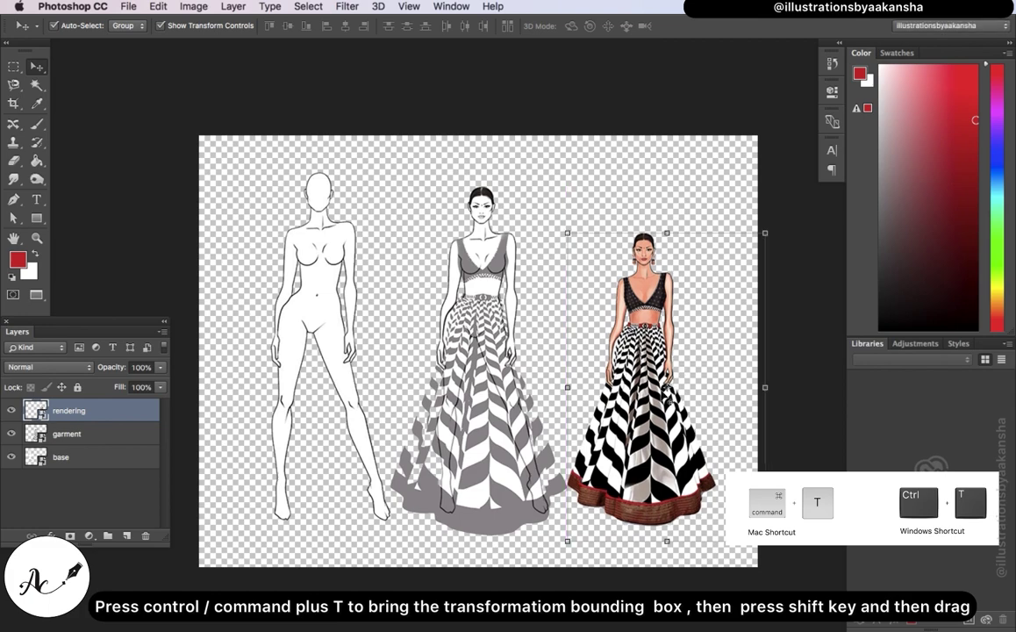
key(ctrl+t)
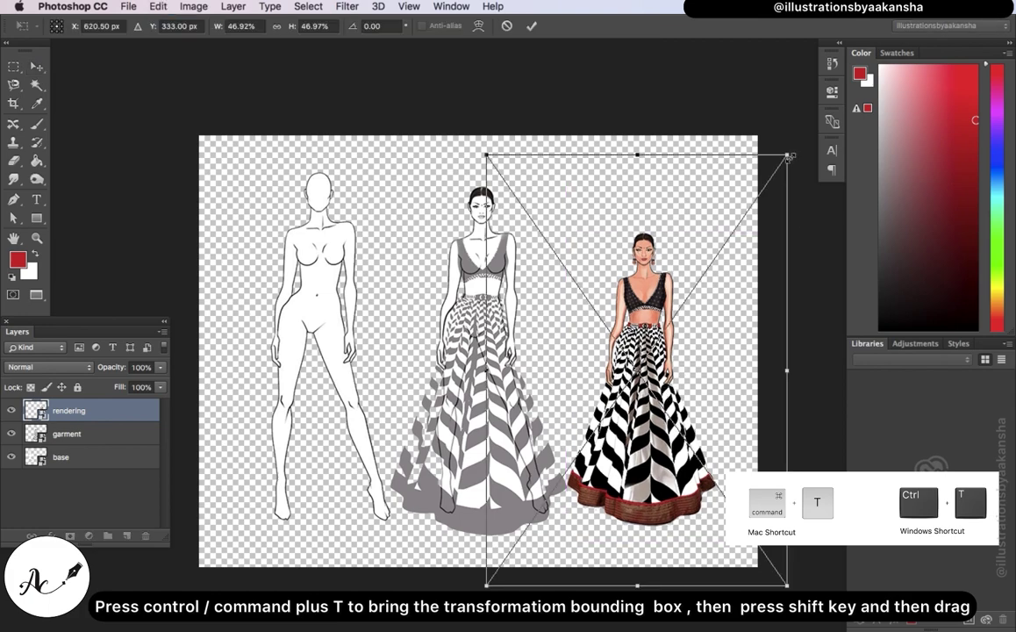
drag(786, 154, 814, 119)
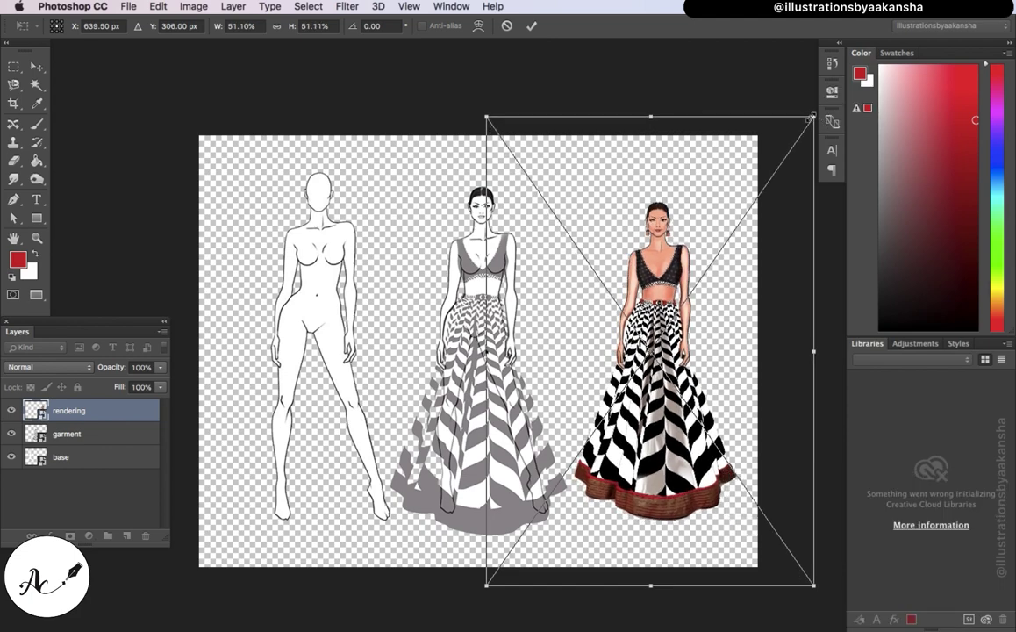
drag(812, 116, 825, 99)
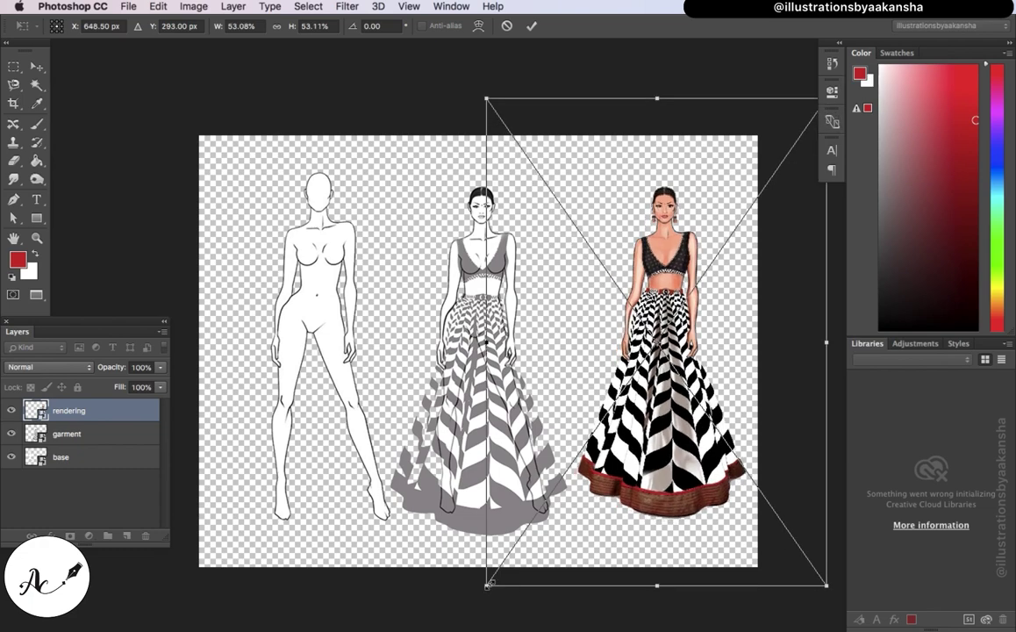
drag(486, 586, 450, 577)
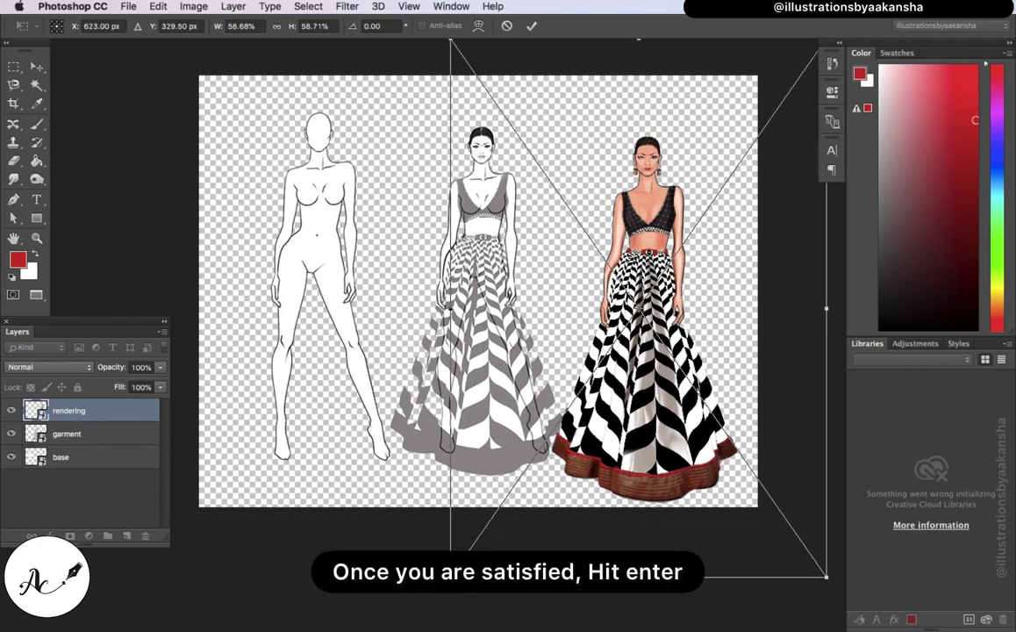
click(531, 25)
drag(660, 223, 674, 211)
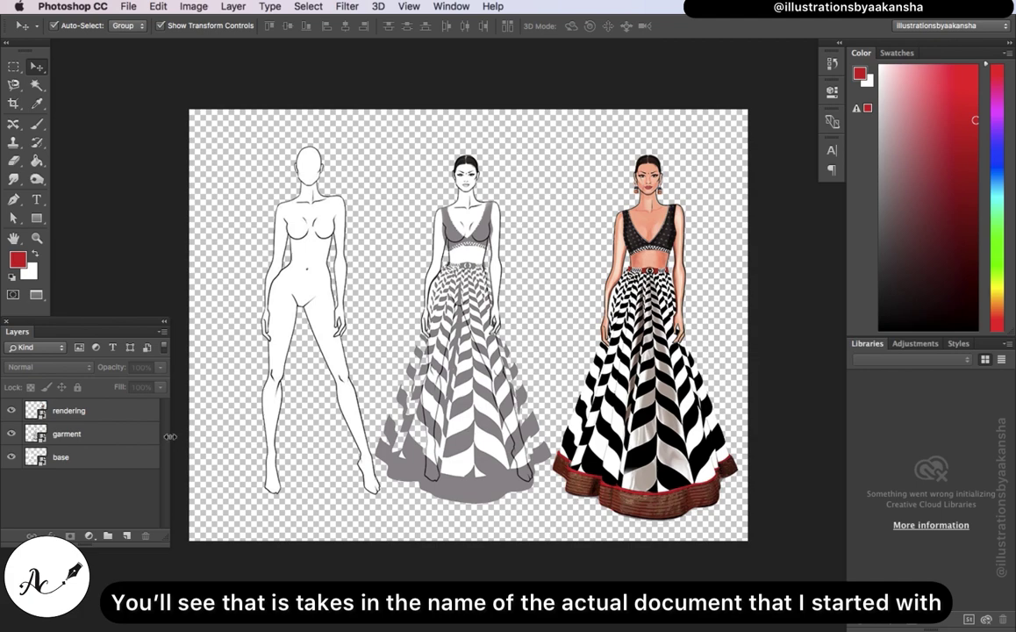
Rename the base layer as "1 croqui".
click(61, 459)
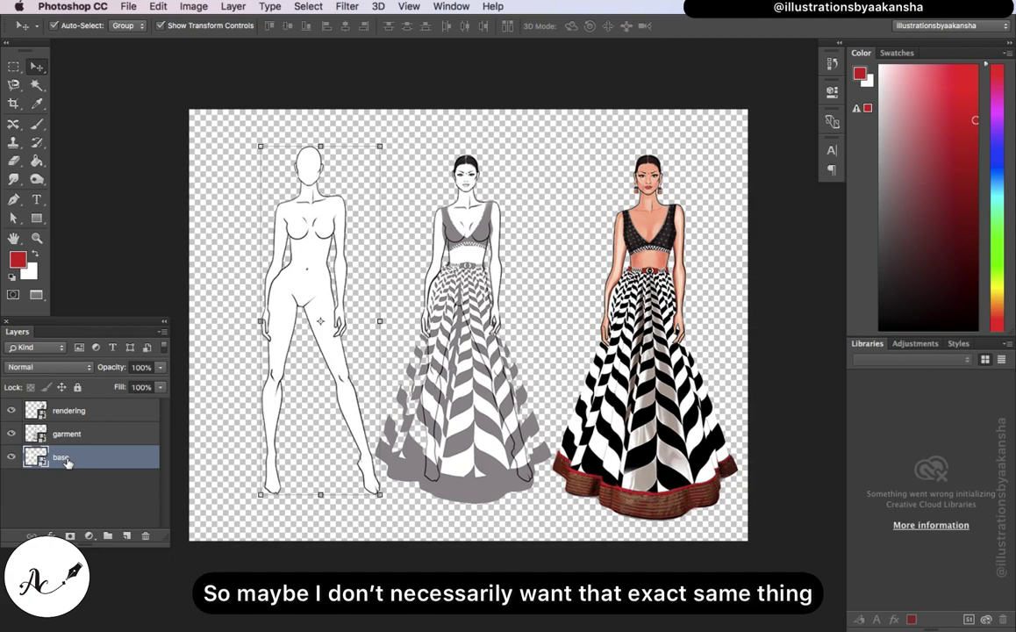
double_click(66, 459)
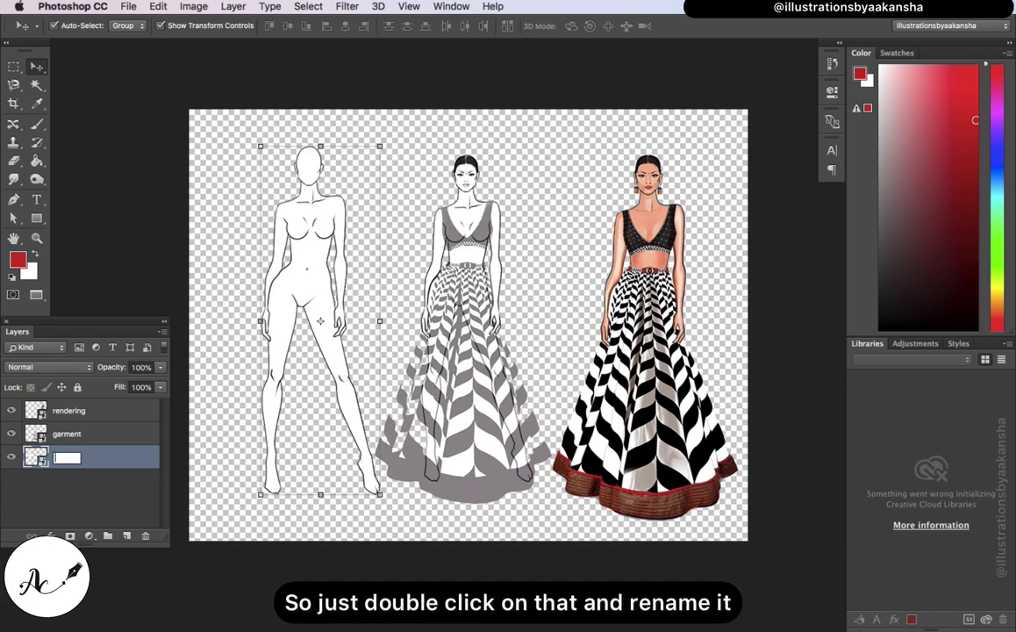
text(1 c)
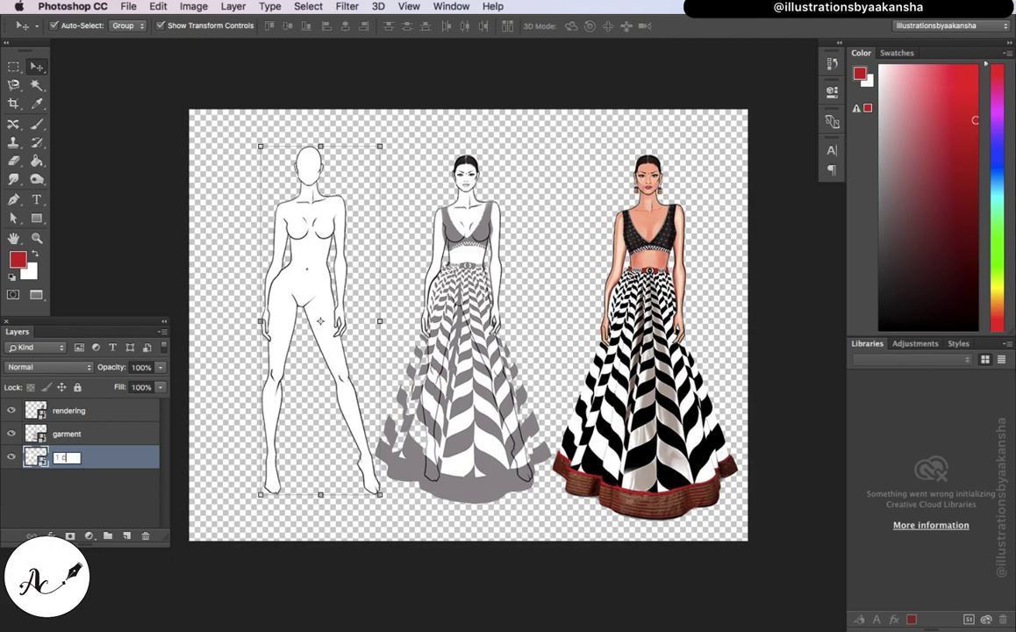
text(roqui)
Rename the garment layer as "2 croqui".
click(75, 437)
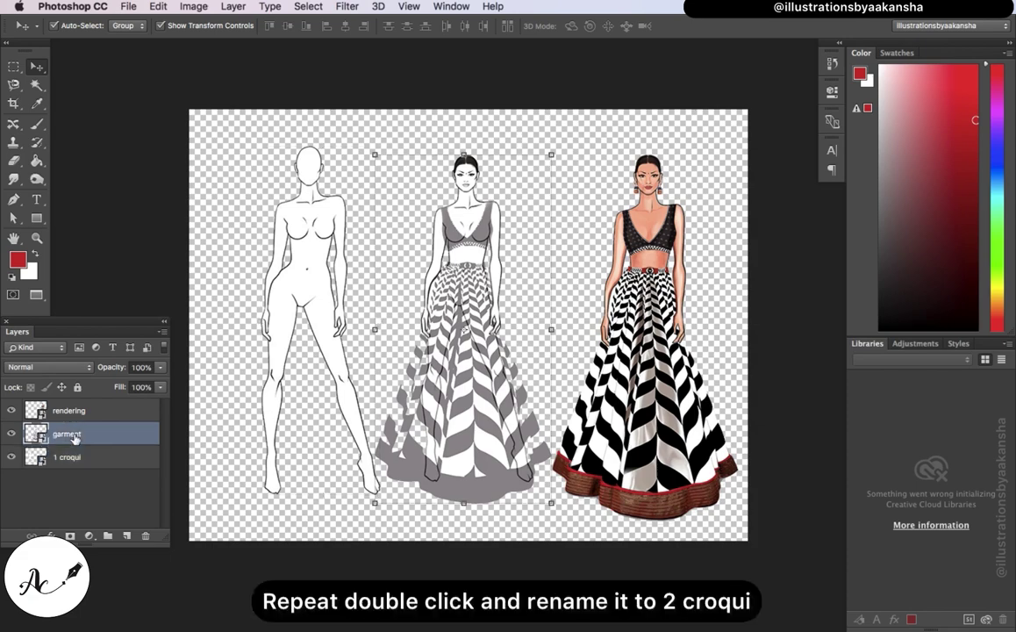
double_click(72, 436)
text(2 cro)
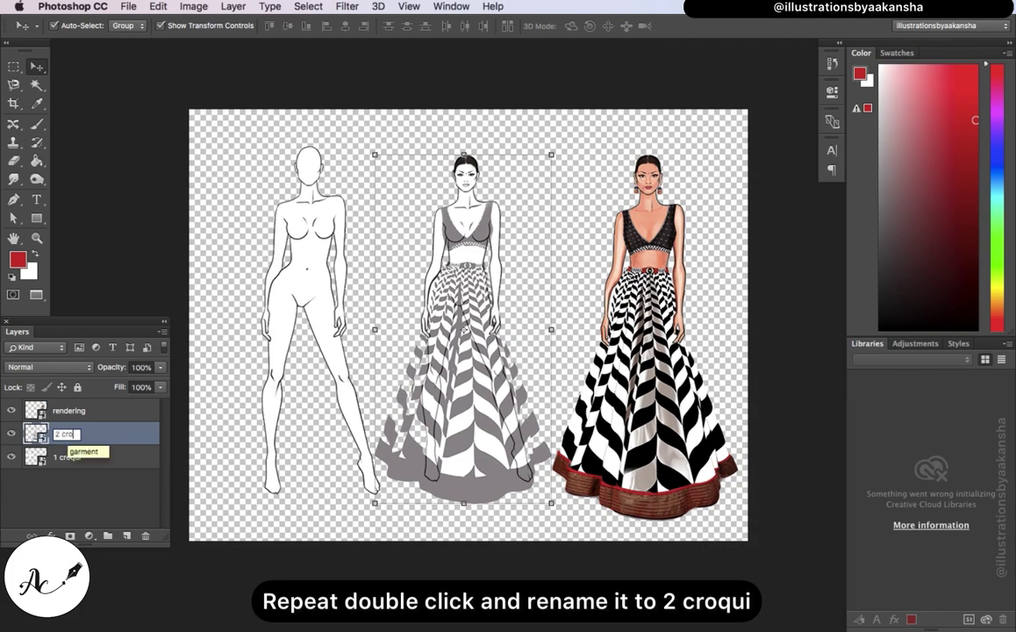
text(qui)
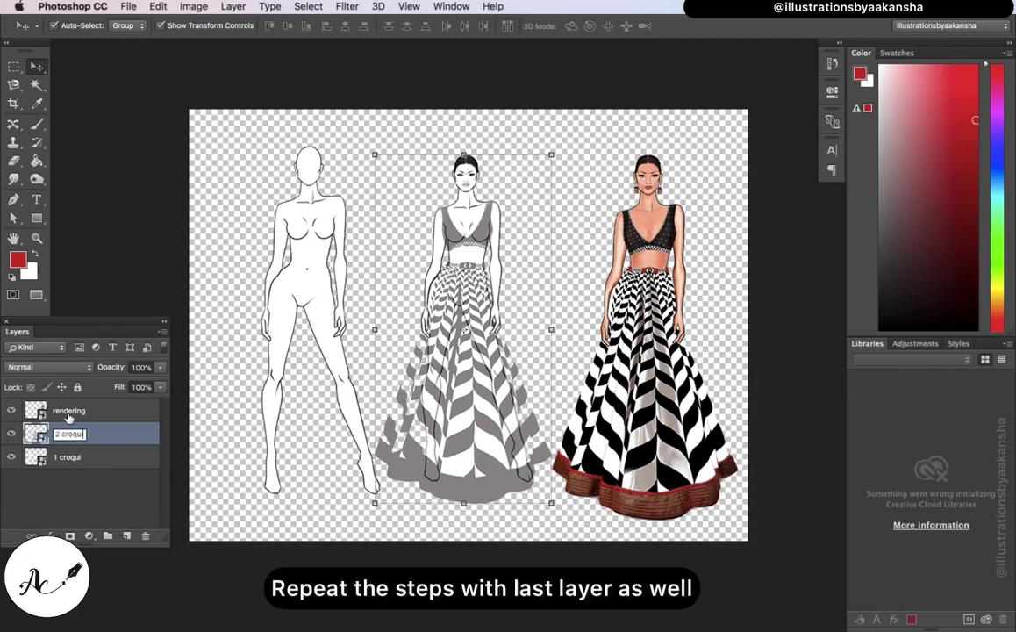
Rename the rendering layer as "3 croqui" and deselect all layers.
click(68, 416)
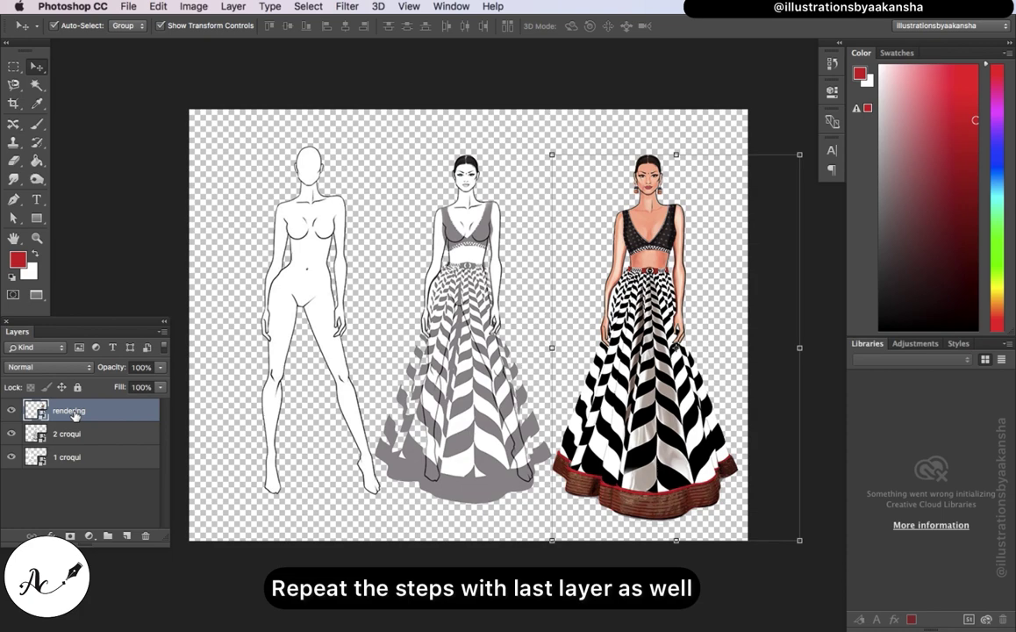
double_click(70, 411)
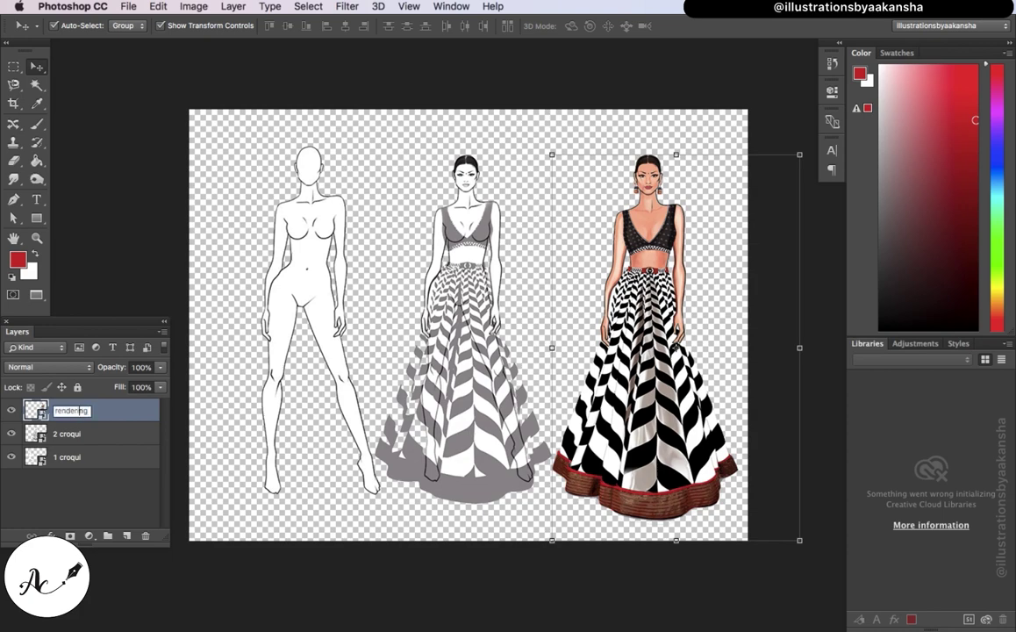
text(fig)
key(BackSpace)
key(BackSpace)
key(BackSpace)
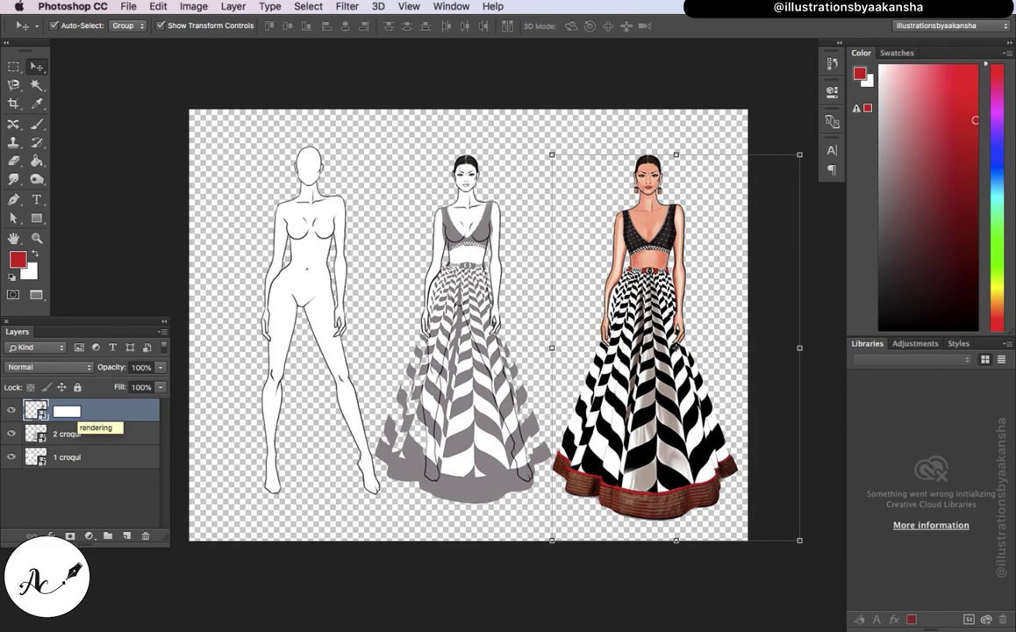
text(3 croqui)
key(Return)
click(134, 494)
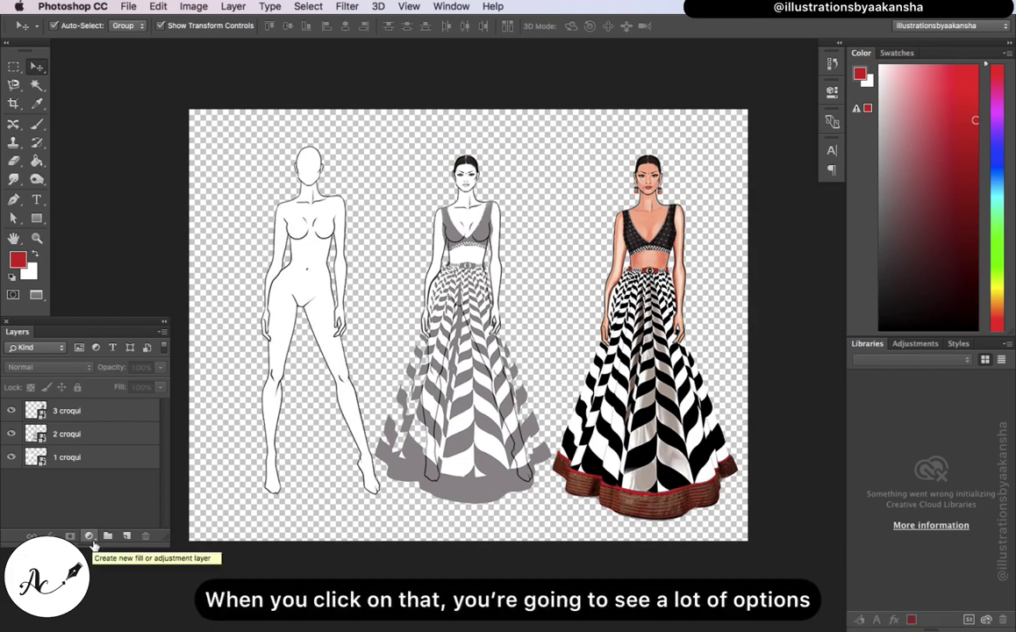
click(91, 541)
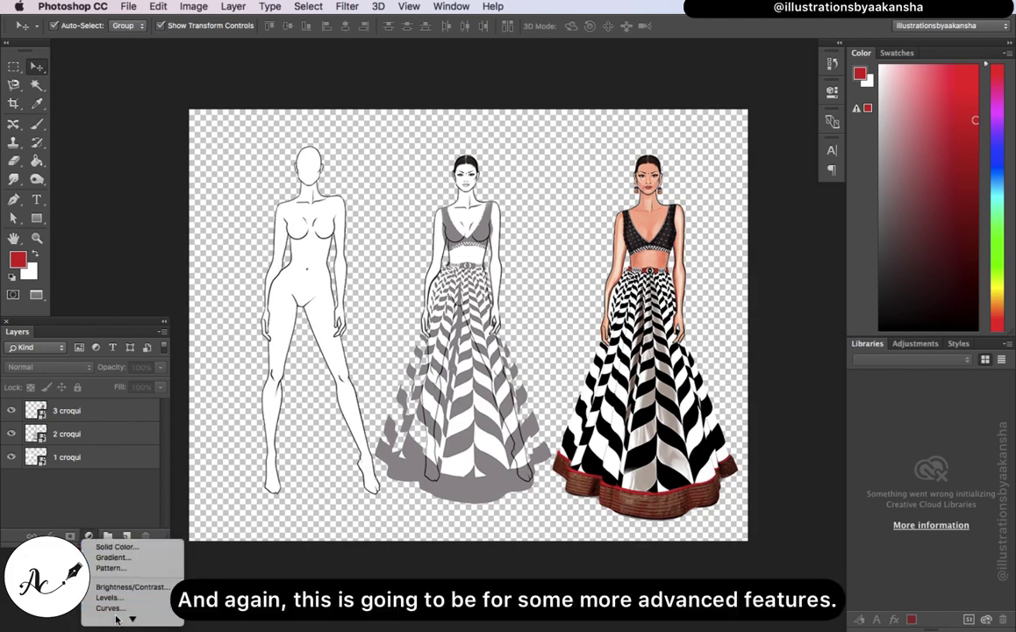
mouse_move(119, 627)
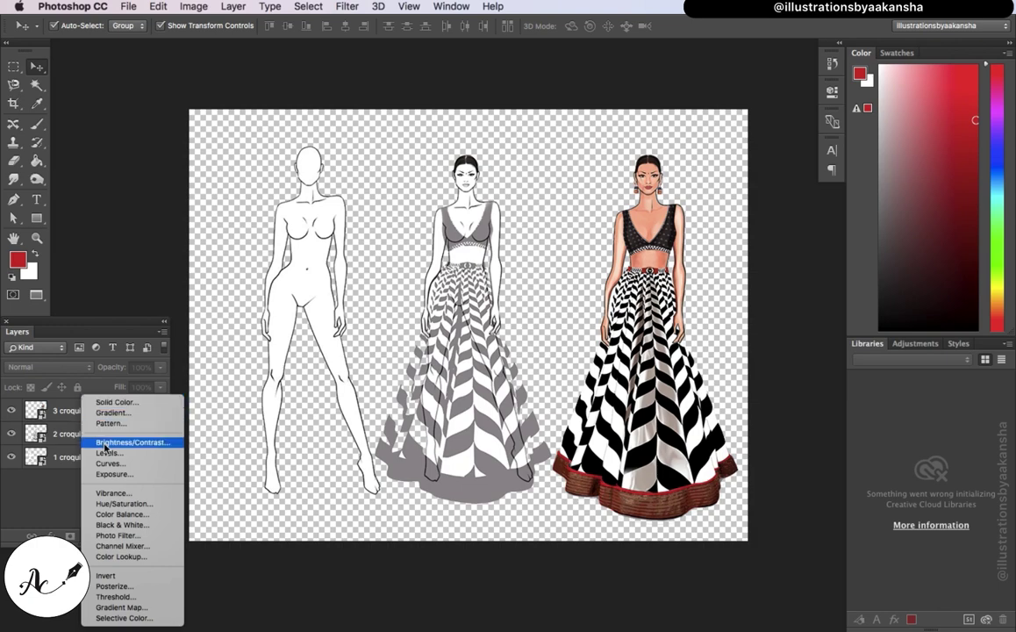
click(76, 490)
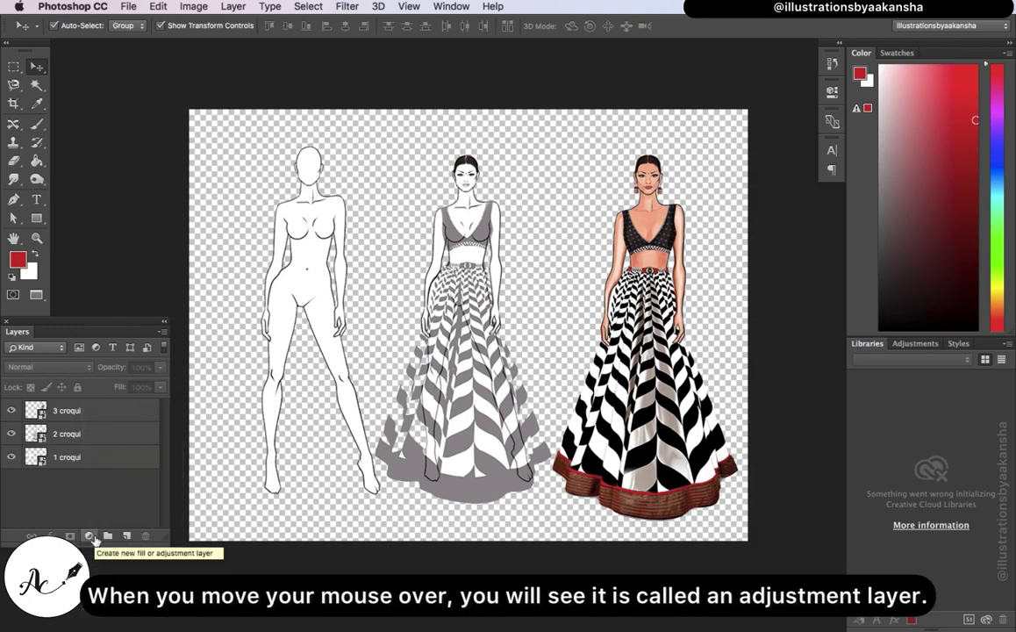
Add a Solid Color fill layer with the near-white colour fffefe at 100% brightness.
click(89, 536)
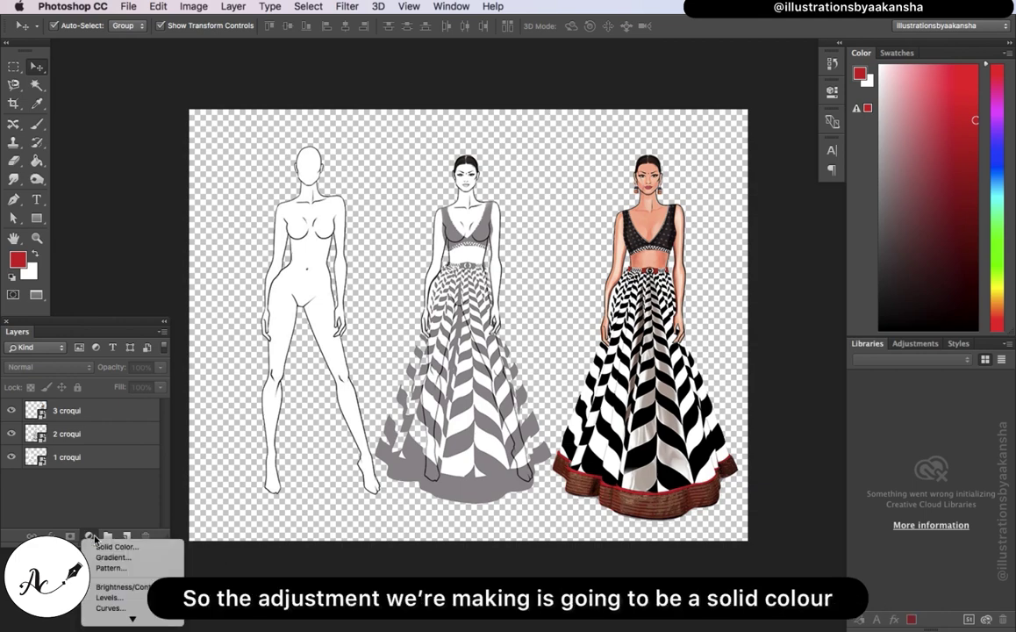
click(107, 547)
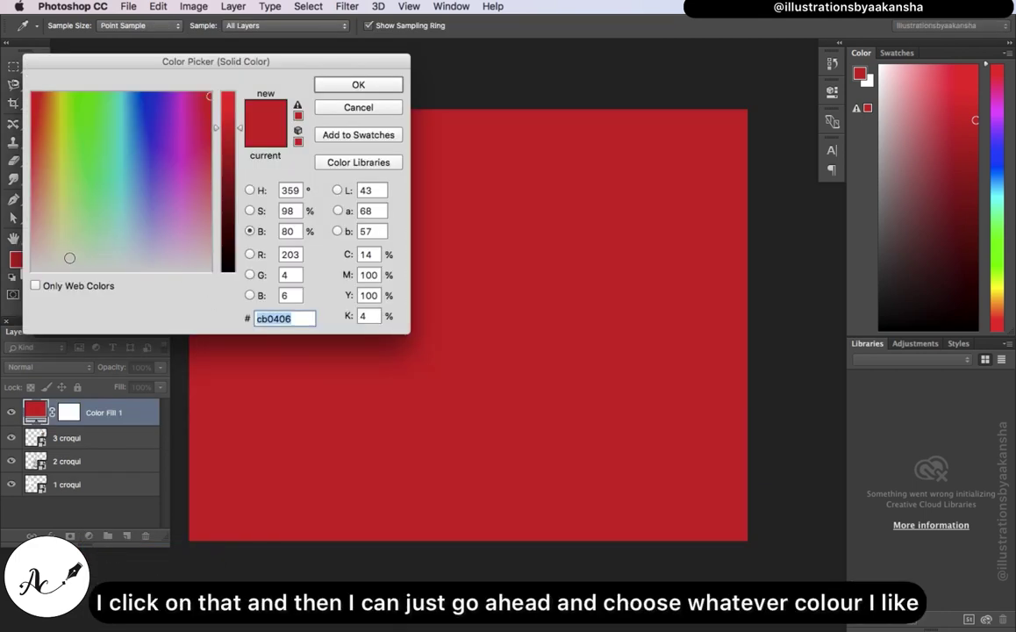
click(33, 269)
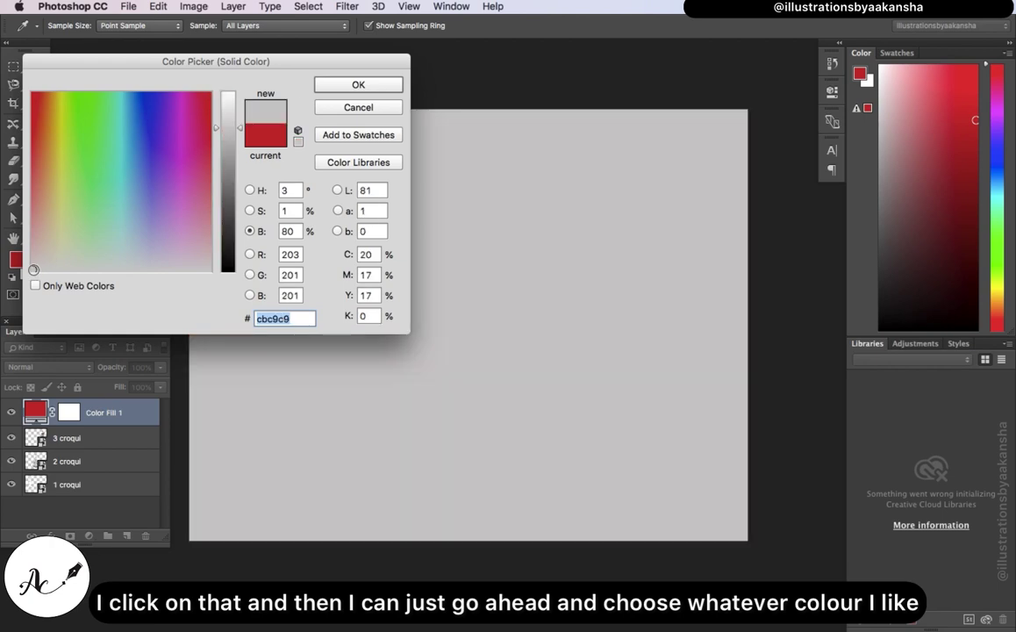
click(32, 270)
drag(240, 130, 240, 91)
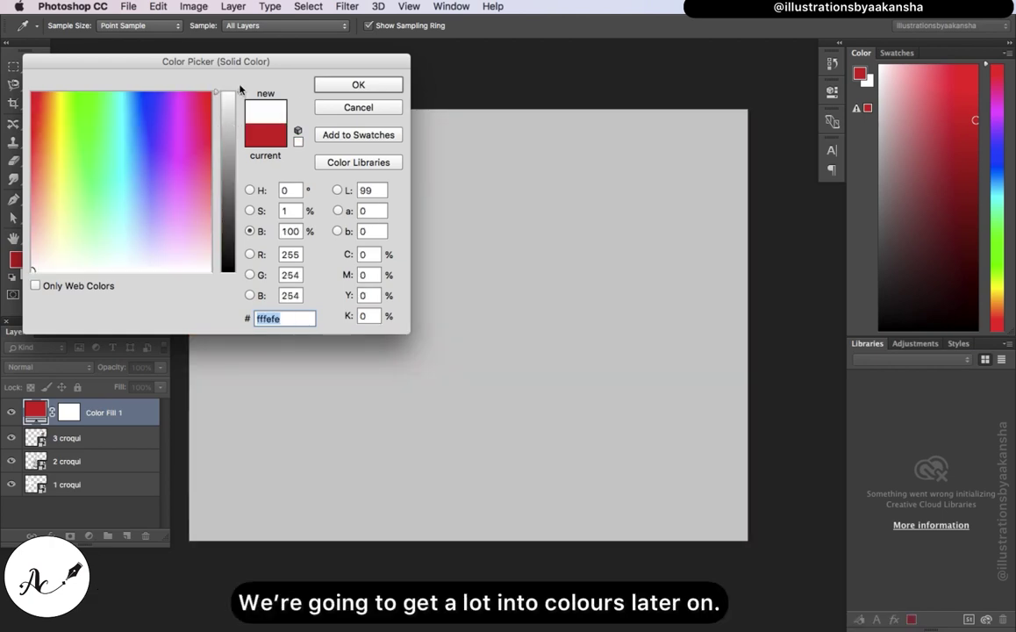
click(335, 86)
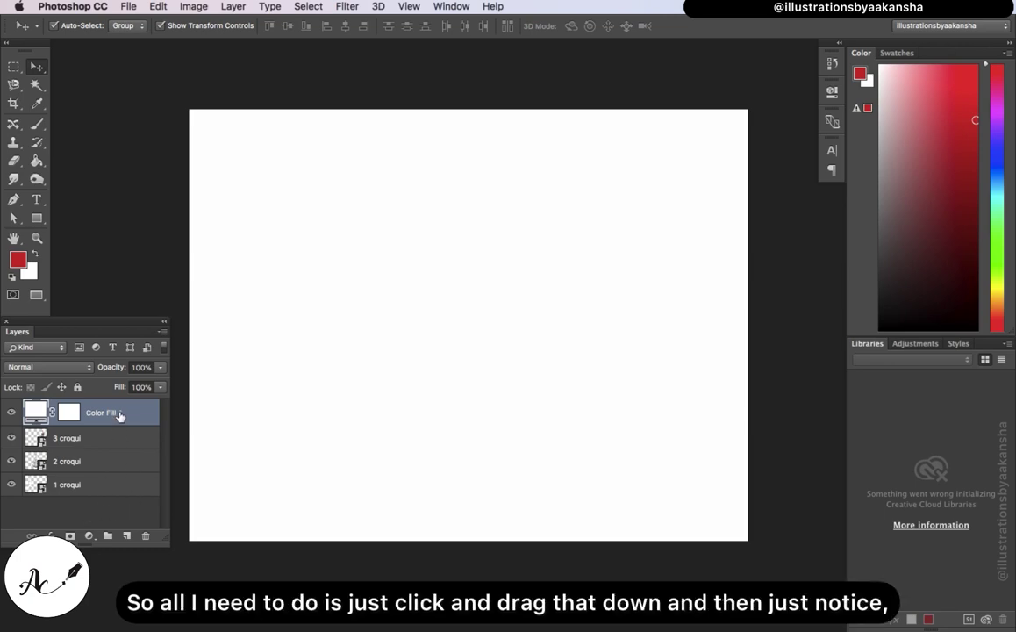
Move the white fill layer below the three croqui layers and rename it "white bg".
drag(116, 414, 116, 507)
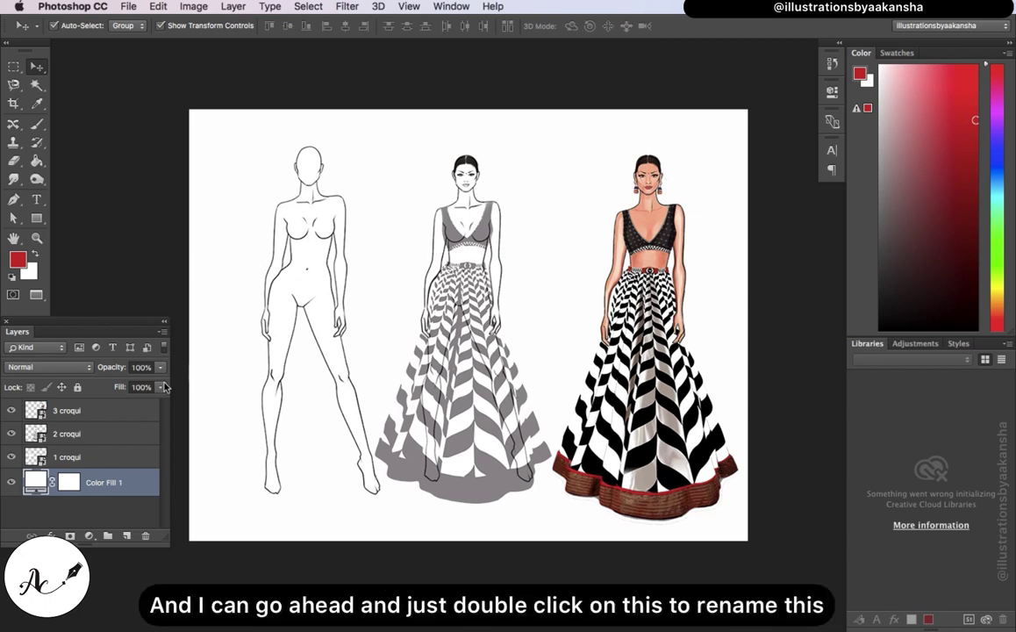
double_click(111, 482)
key(BackSpace)
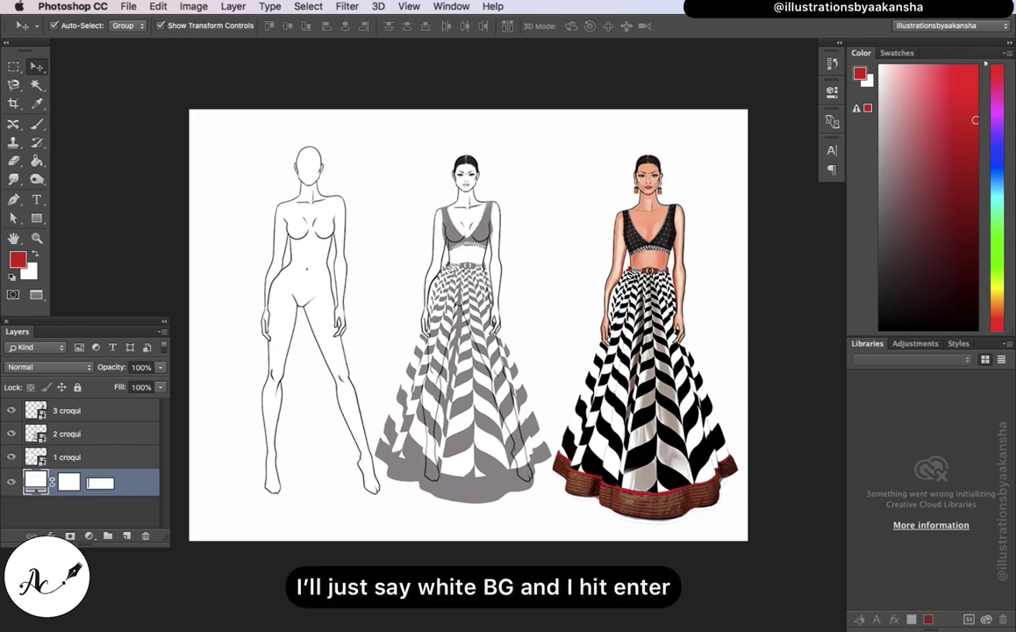
text(white bg)
click(146, 509)
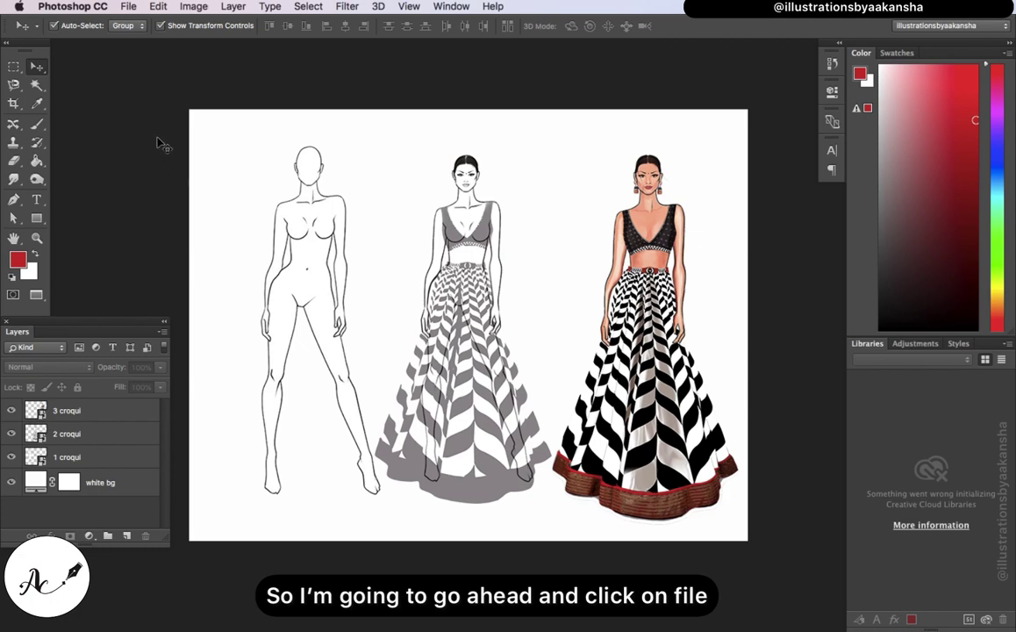
Save the document as croqui.psd in the Downloads folder, in Photoshop format with layers kept.
click(130, 7)
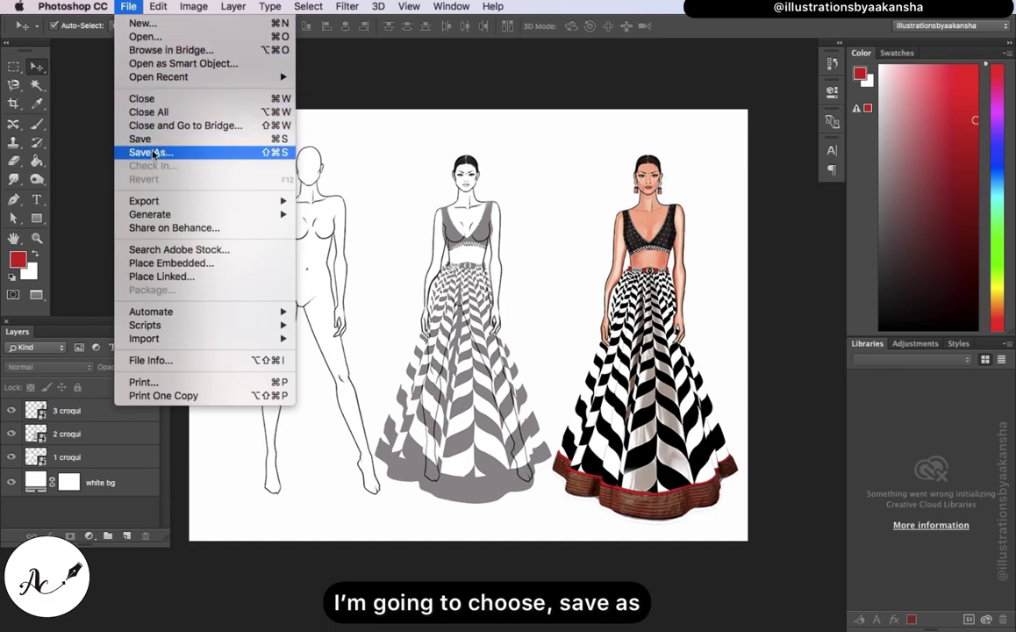
click(207, 159)
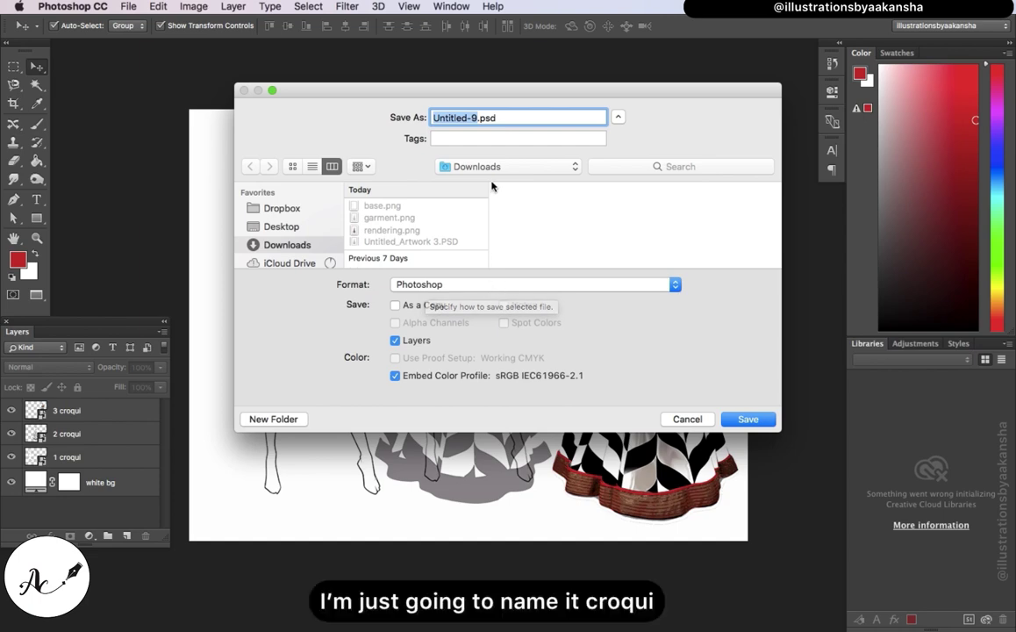
key(BackSpace)
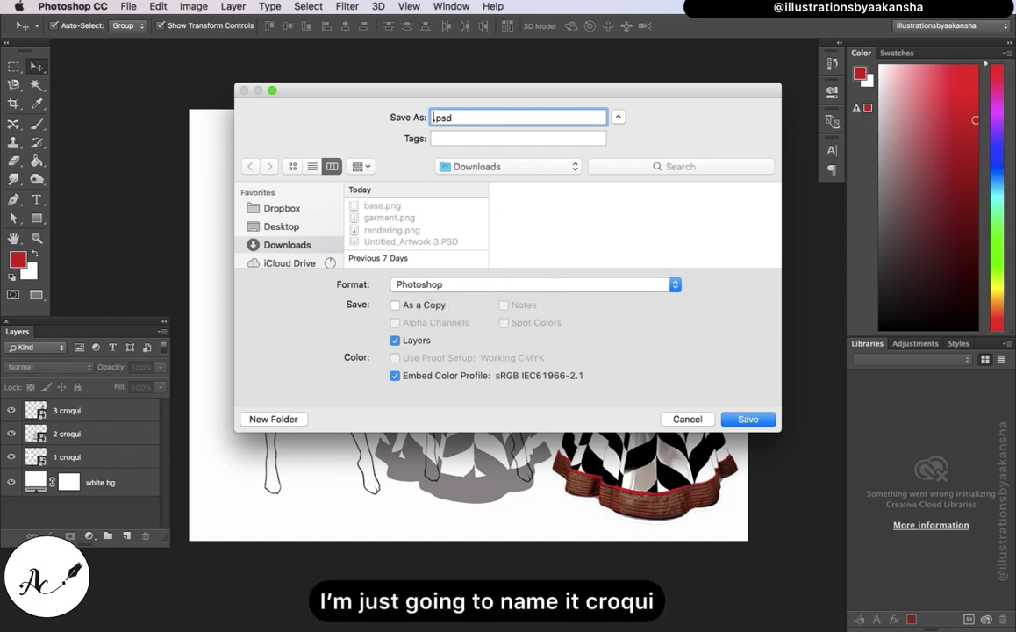
text(crou)
key(BackSpace)
text(qui)
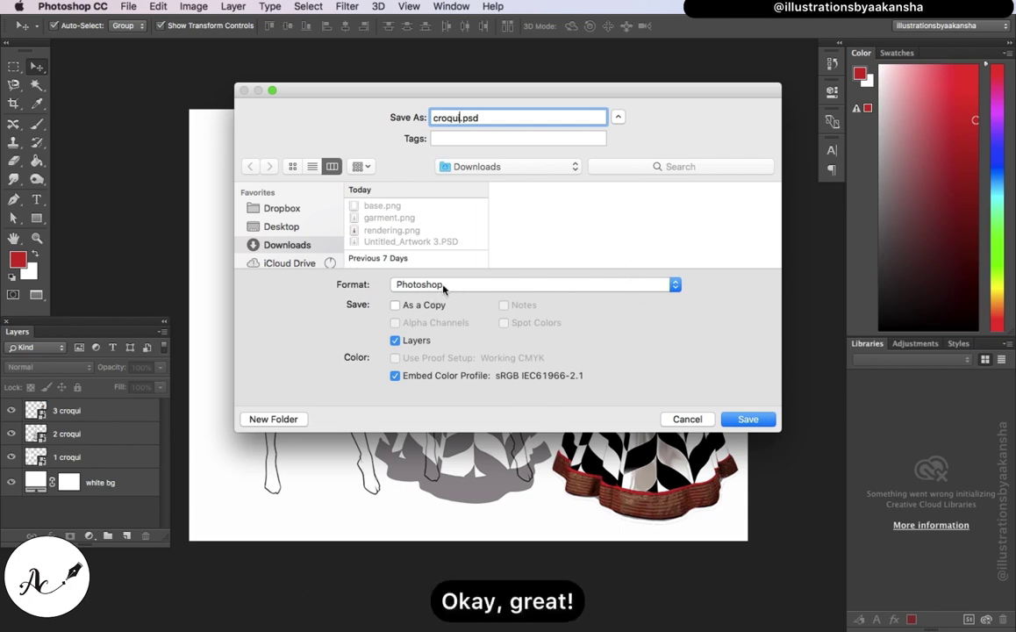
click(739, 420)
click(679, 261)
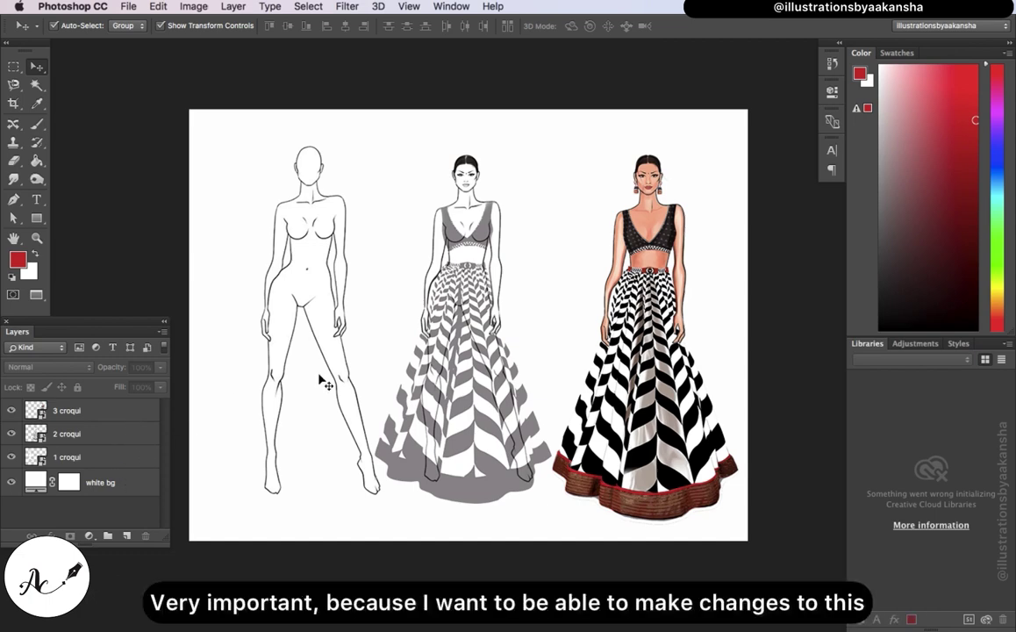
Swap two figures on the canvas: move the coloured 3 croqui figure to the middle and the grey 2 croqui figure to the far right.
click(610, 369)
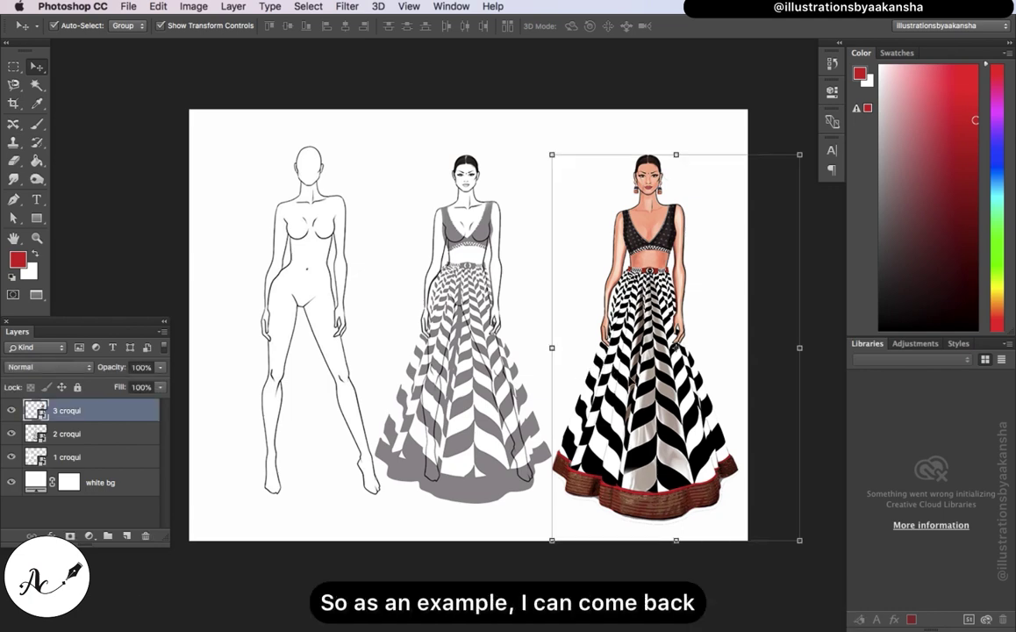
drag(453, 422, 453, 399)
click(75, 411)
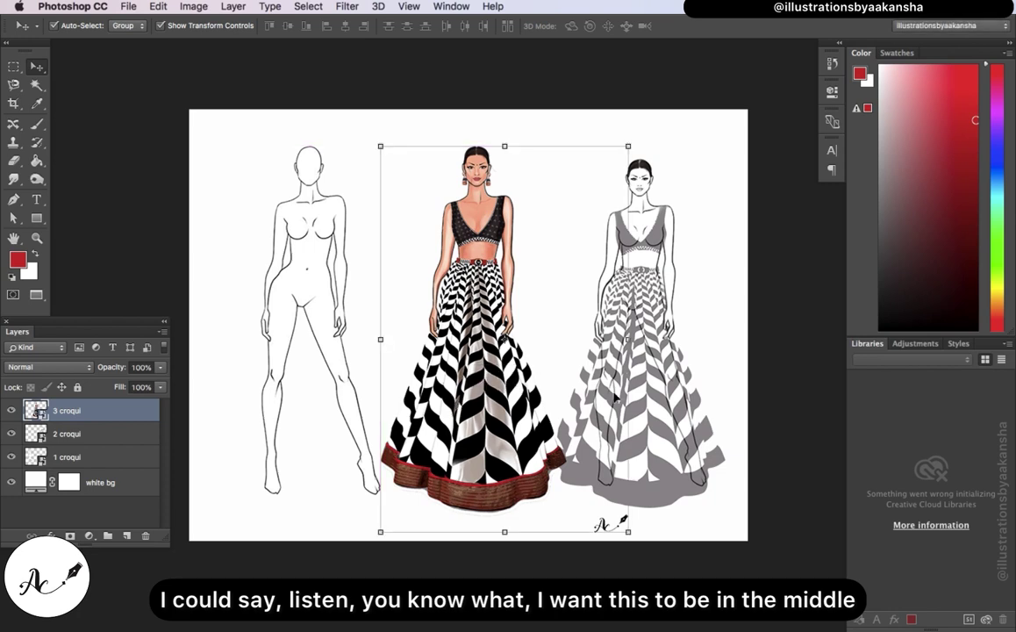
drag(619, 396, 629, 394)
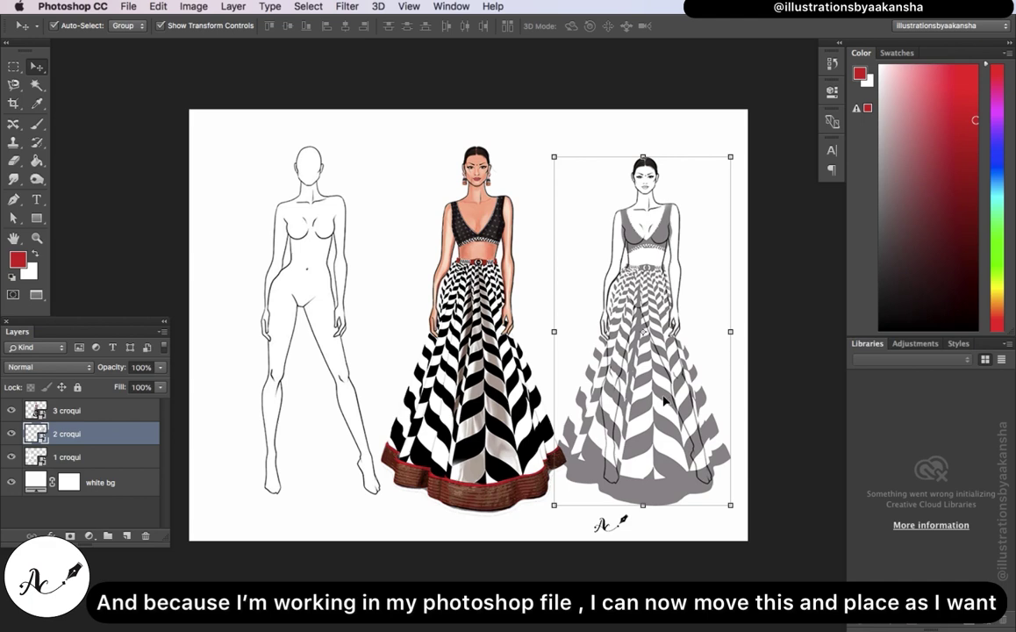
Move the grey 2 croqui figure back to the middle and the coloured 3 croqui figure back to the far right.
key(shift+Left)
key(shift+Left)
key(shift+Down)
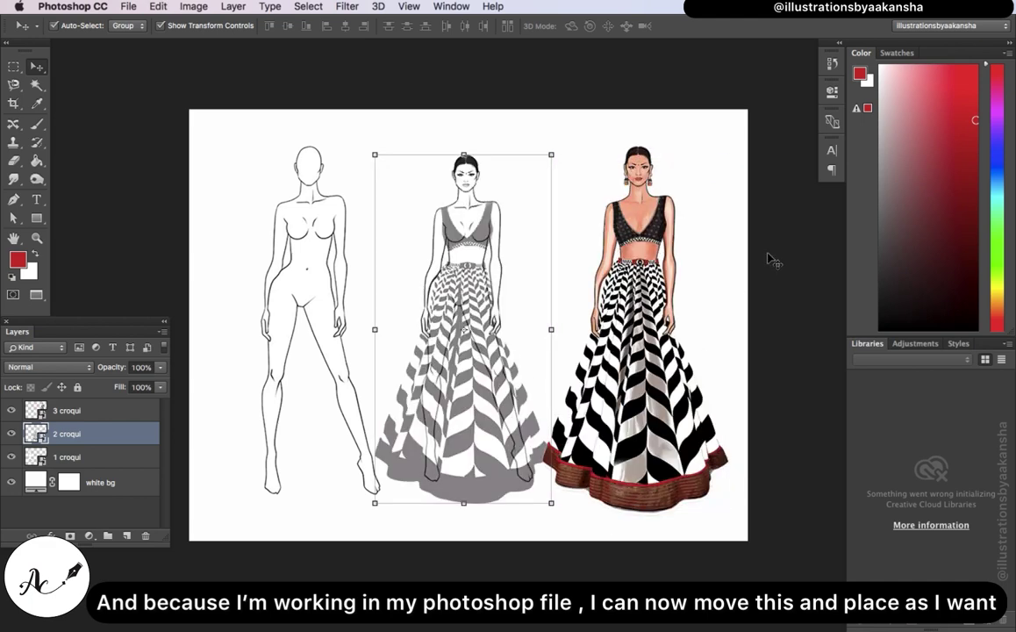
click(701, 237)
Save a copy of the croqui document in JPEG format in the Downloads folder.
click(128, 7)
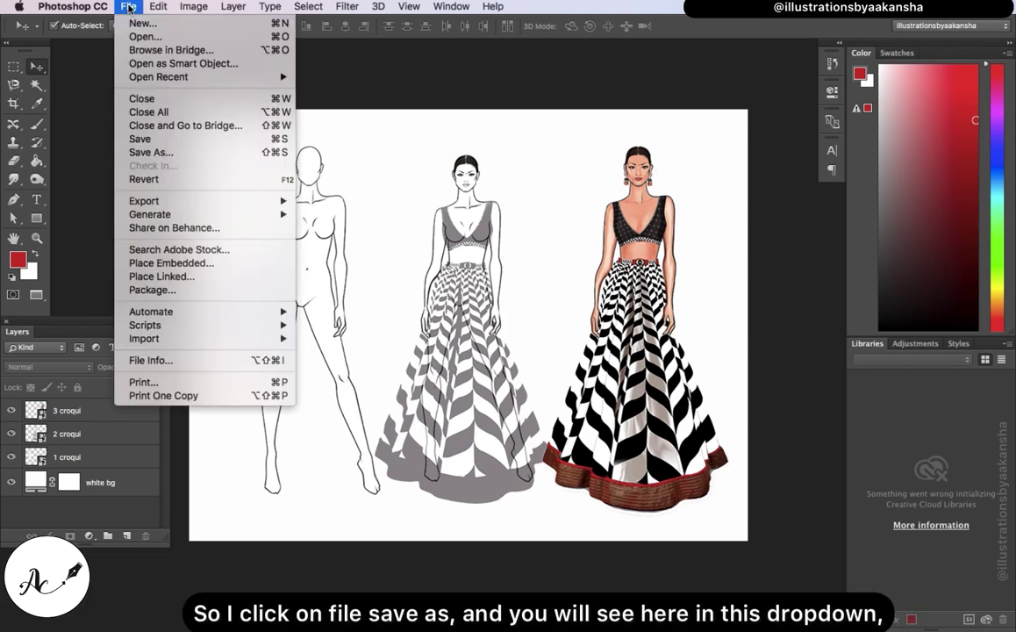
click(154, 153)
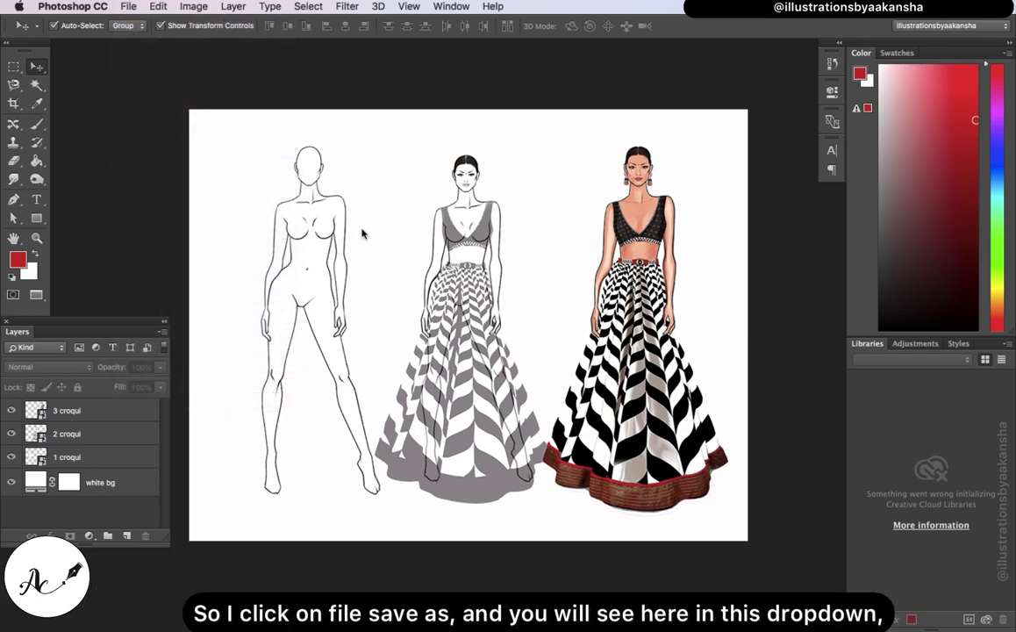
click(678, 286)
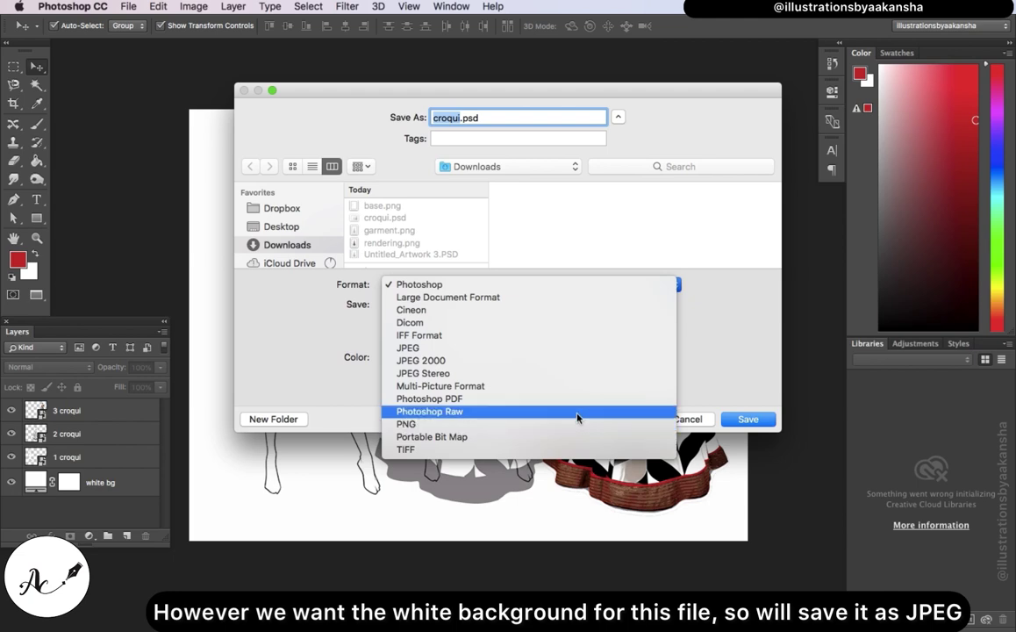
click(559, 351)
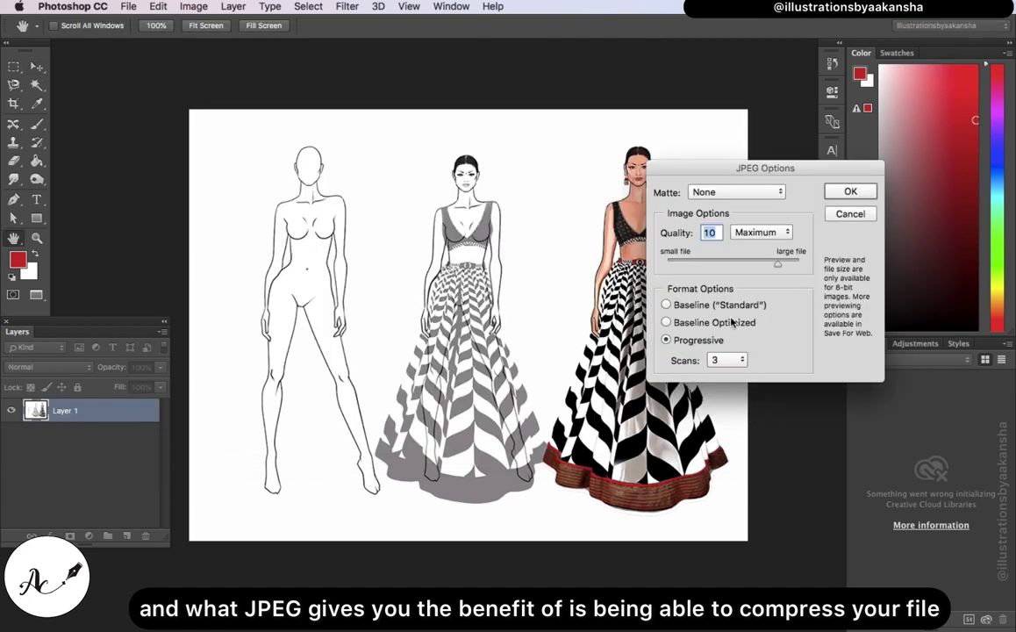
Set the JPEG options to Baseline ("Standard") and maximum quality 12, and finish the export.
drag(784, 169, 489, 166)
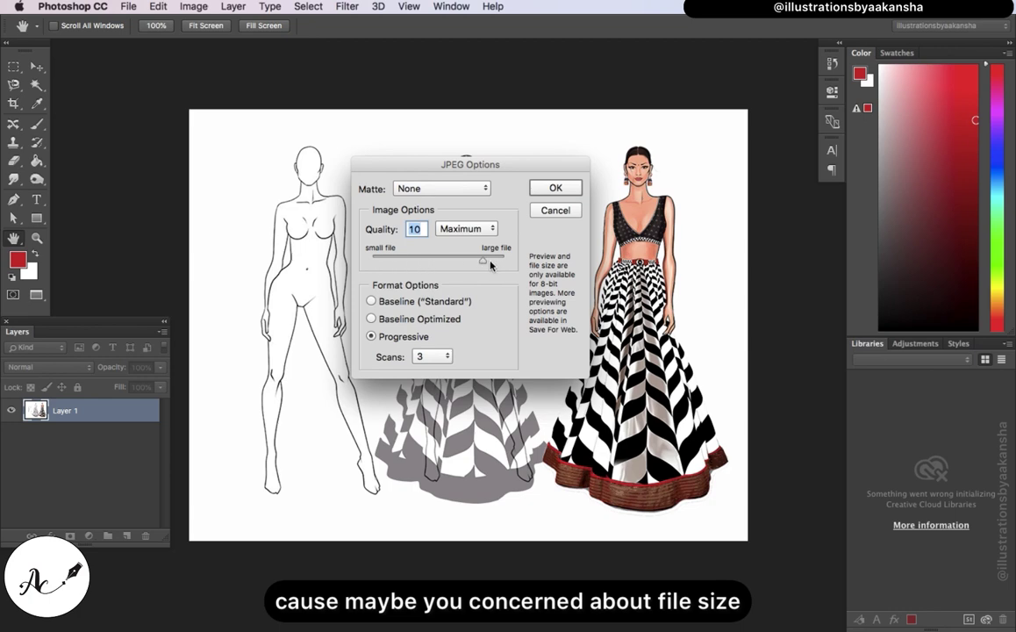
click(378, 301)
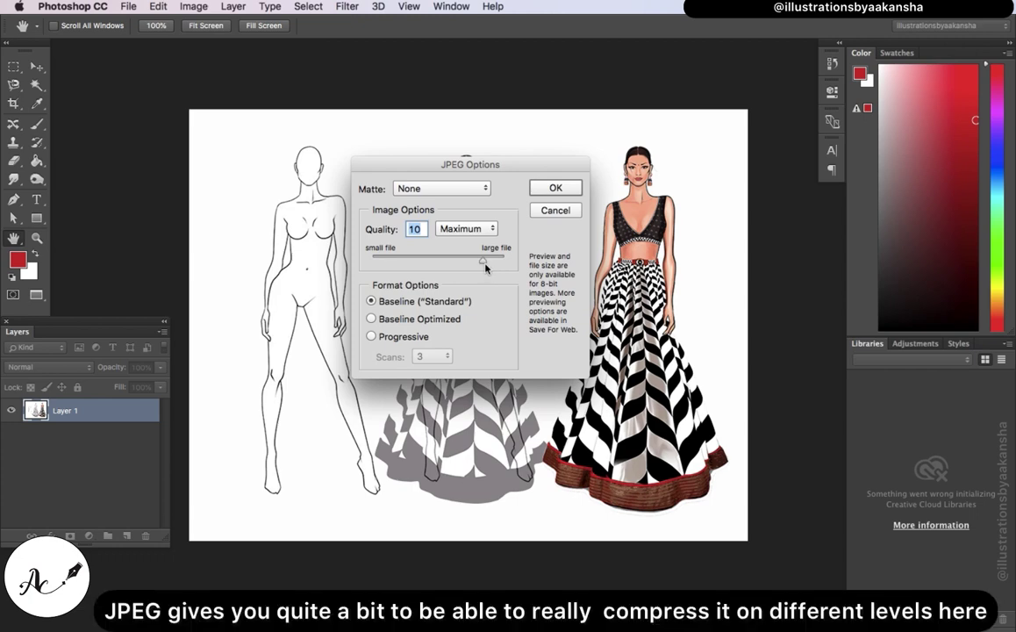
drag(484, 264, 510, 261)
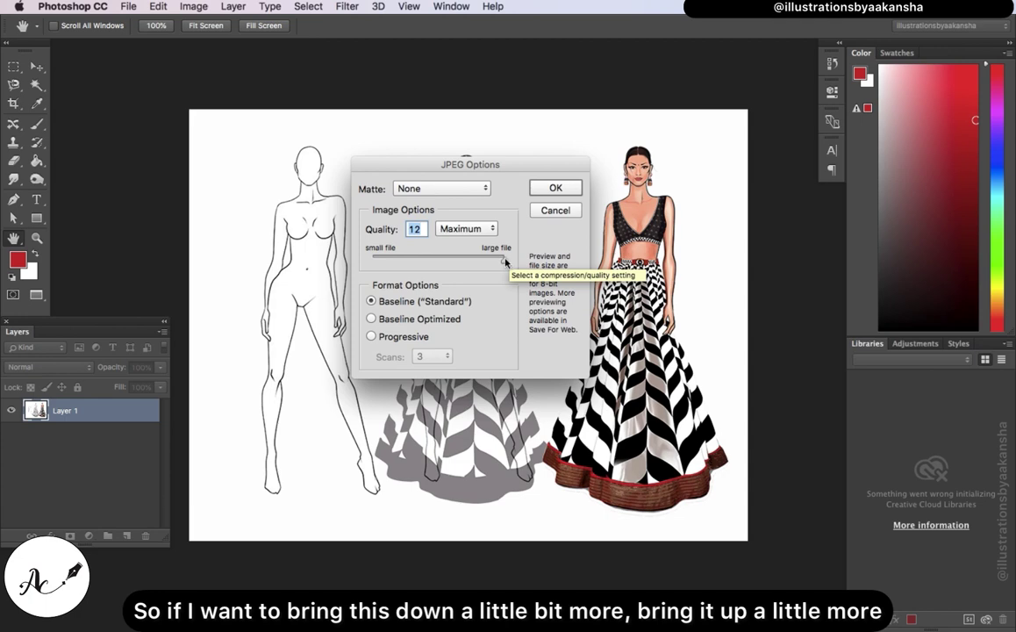
mouse_move(504, 262)
mouse_down()
mouse_move(424, 261)
mouse_move(505, 262)
mouse_up()
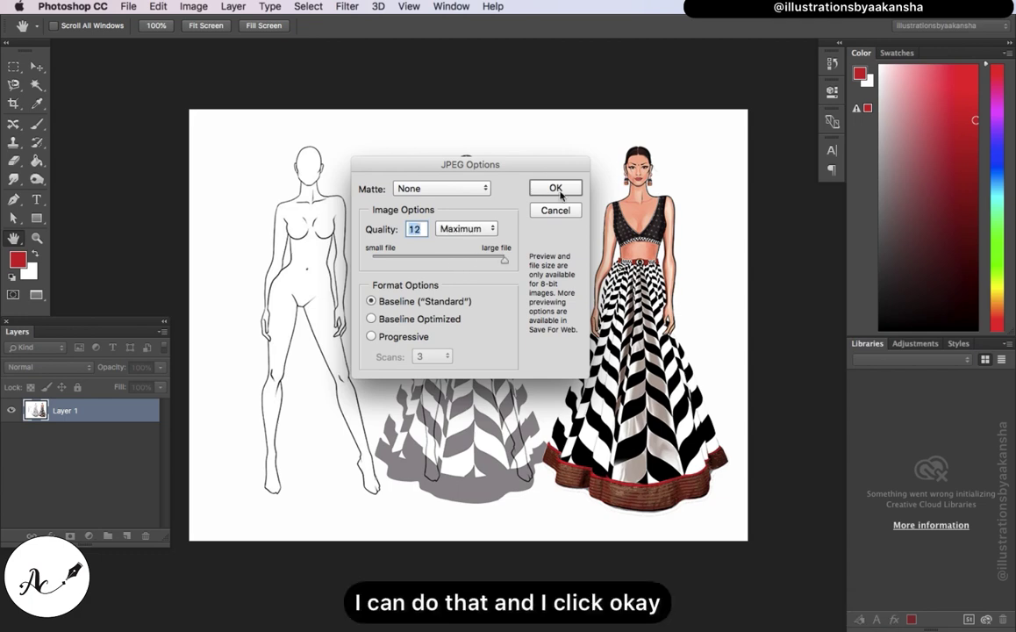
click(556, 189)
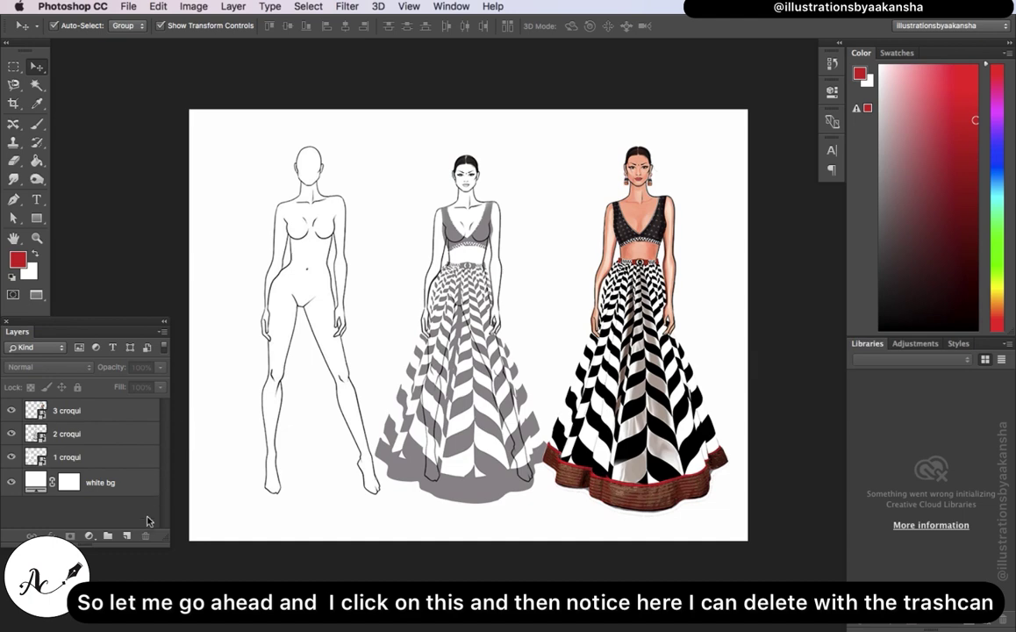
Delete the 1 croqui layer.
click(137, 453)
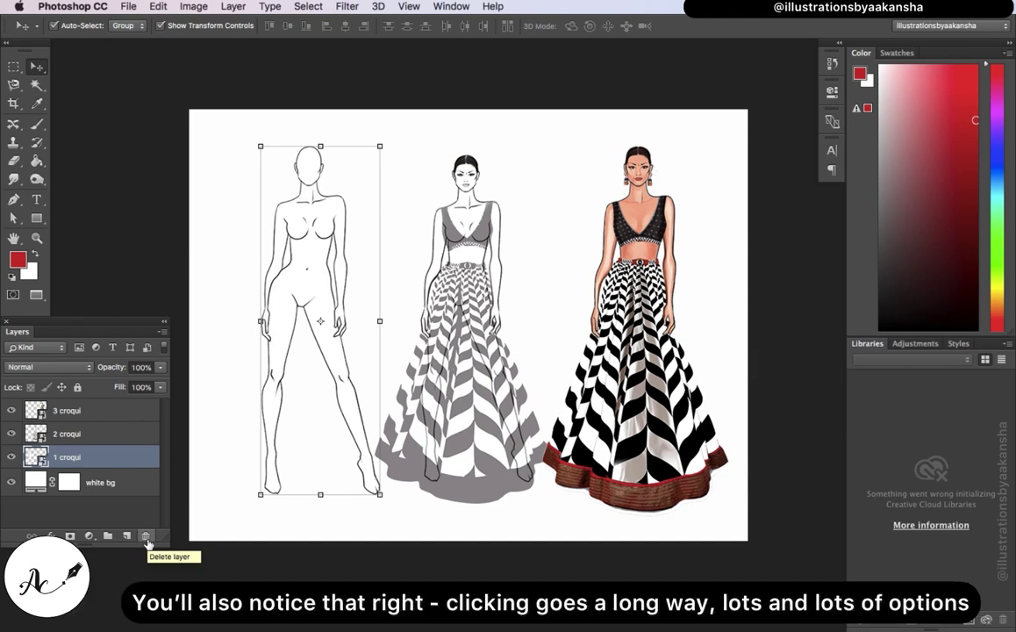
right_click(148, 457)
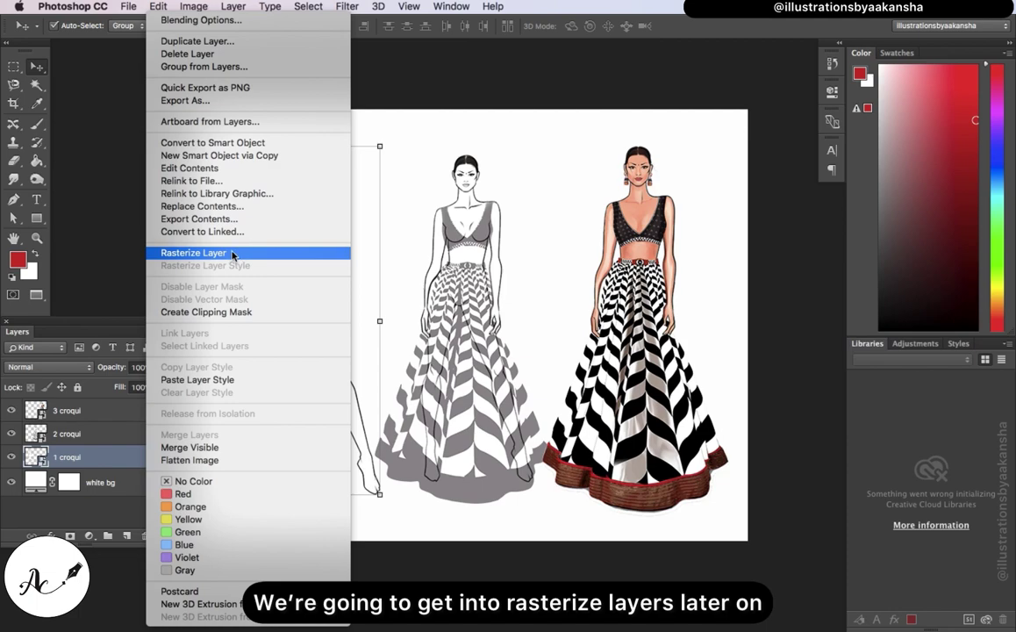
click(133, 460)
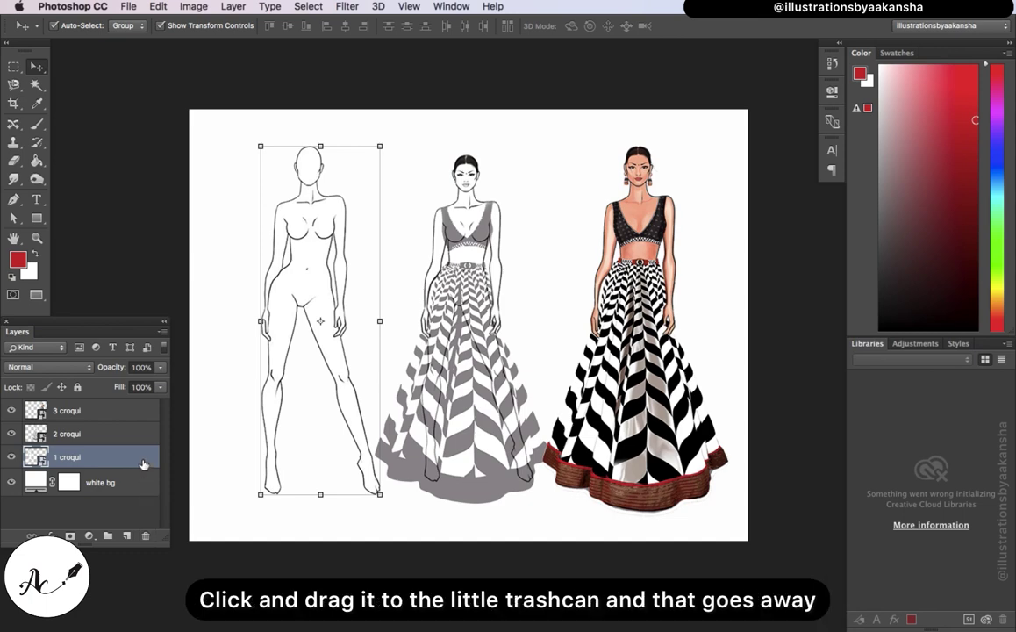
drag(140, 463, 148, 536)
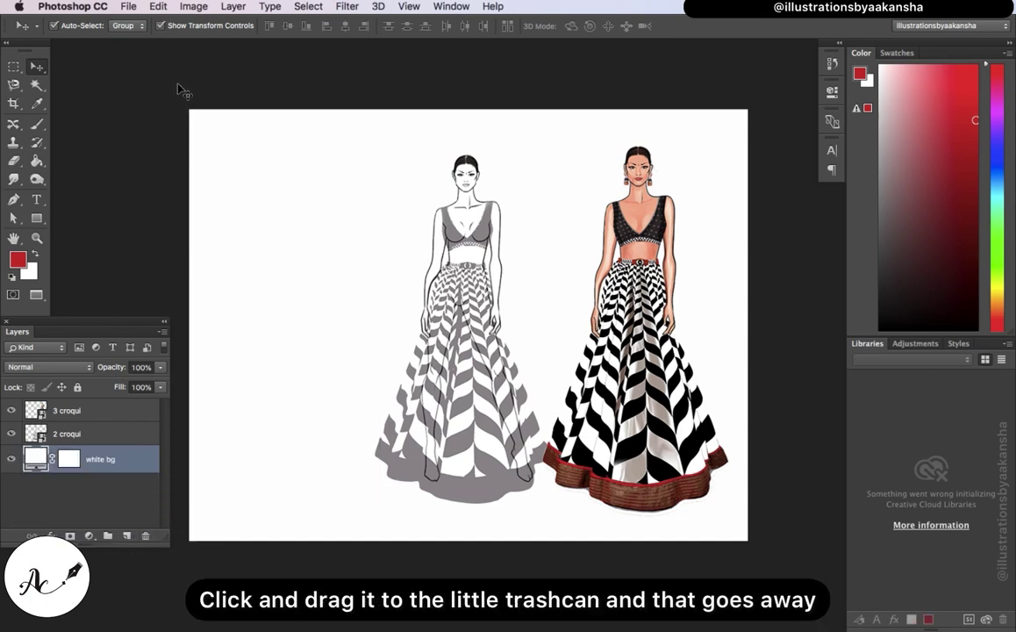
Undo the deletion of the 1 croqui layer and leave no layer selected.
click(158, 7)
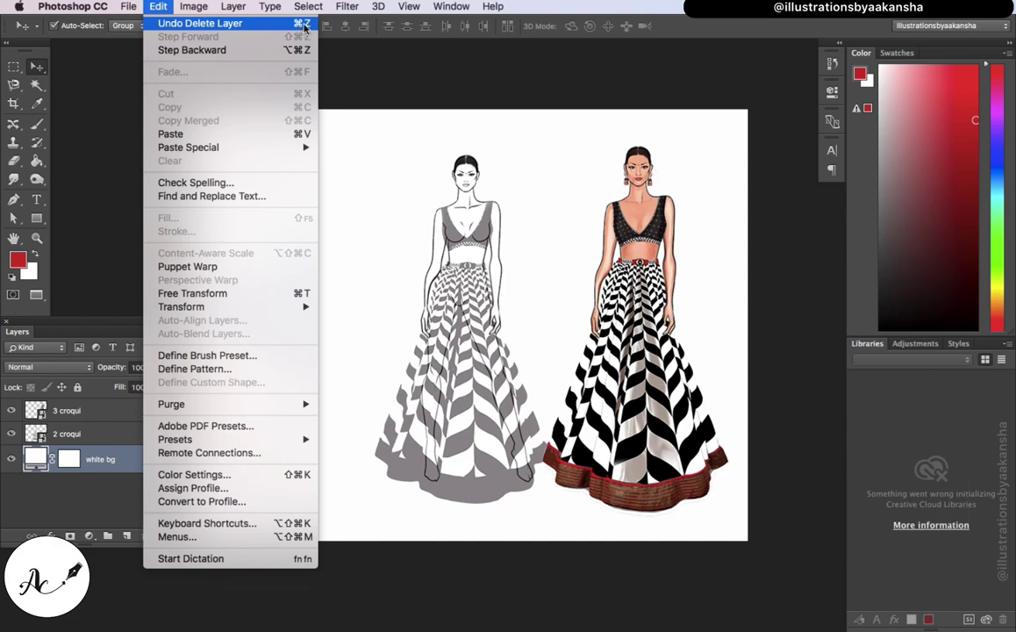
click(275, 28)
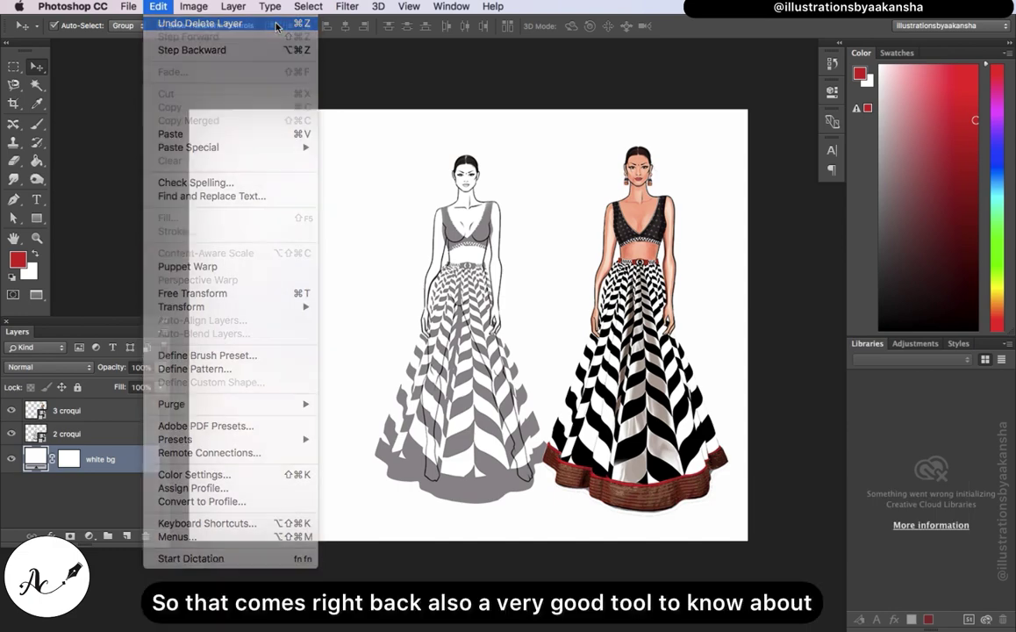
click(323, 72)
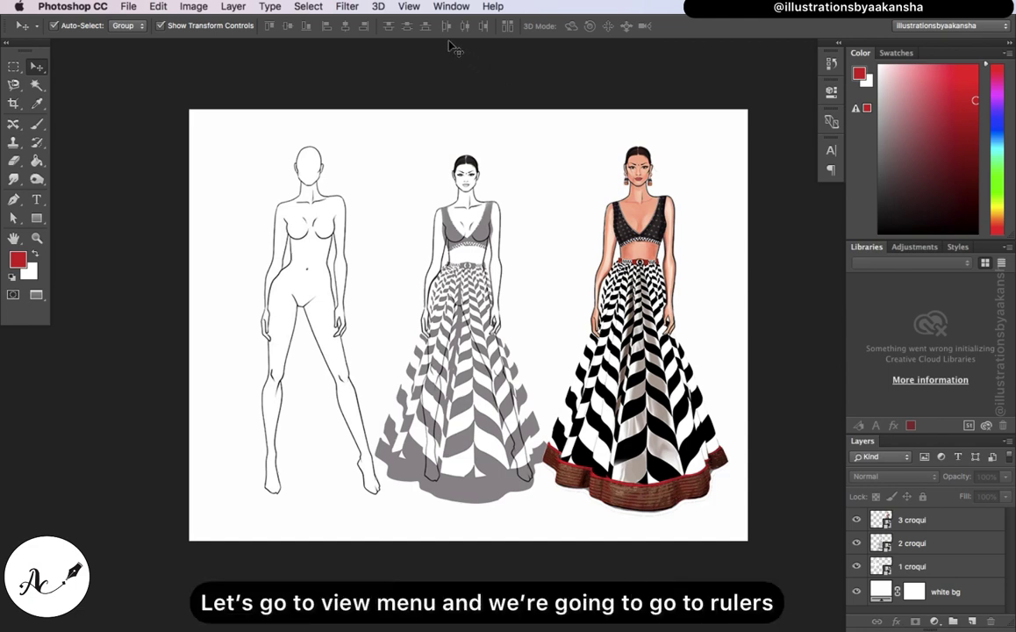
Show the rulers around the canvas.
click(409, 7)
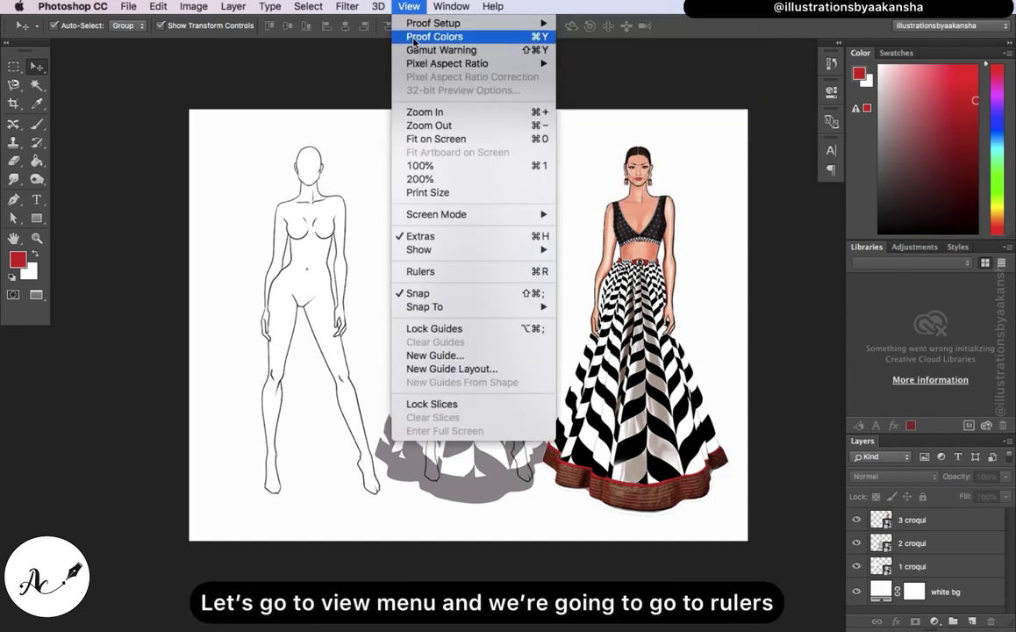
click(426, 274)
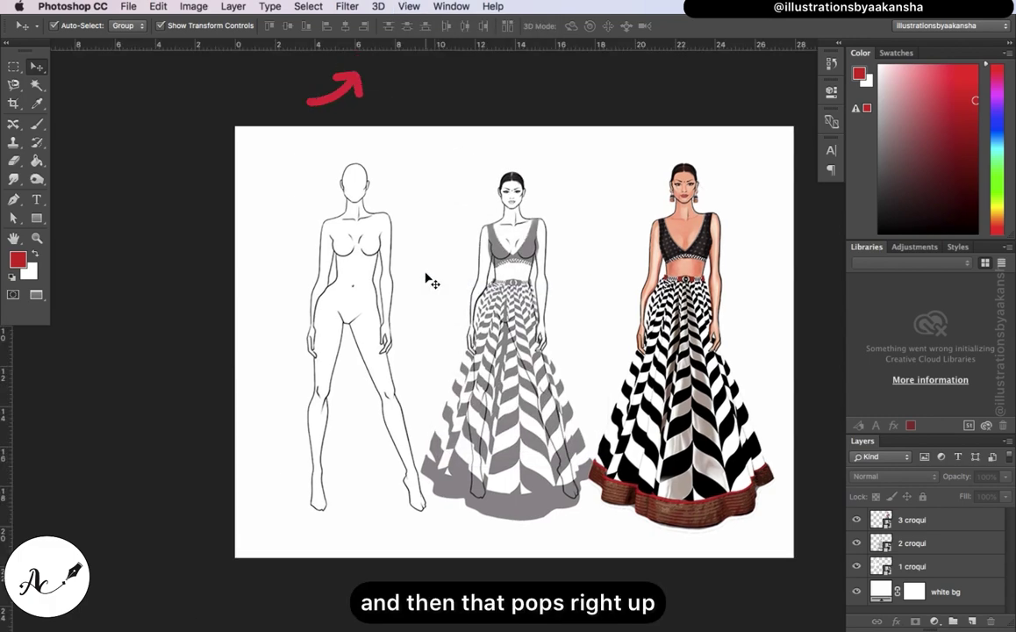
scroll(426, 279, right, 3)
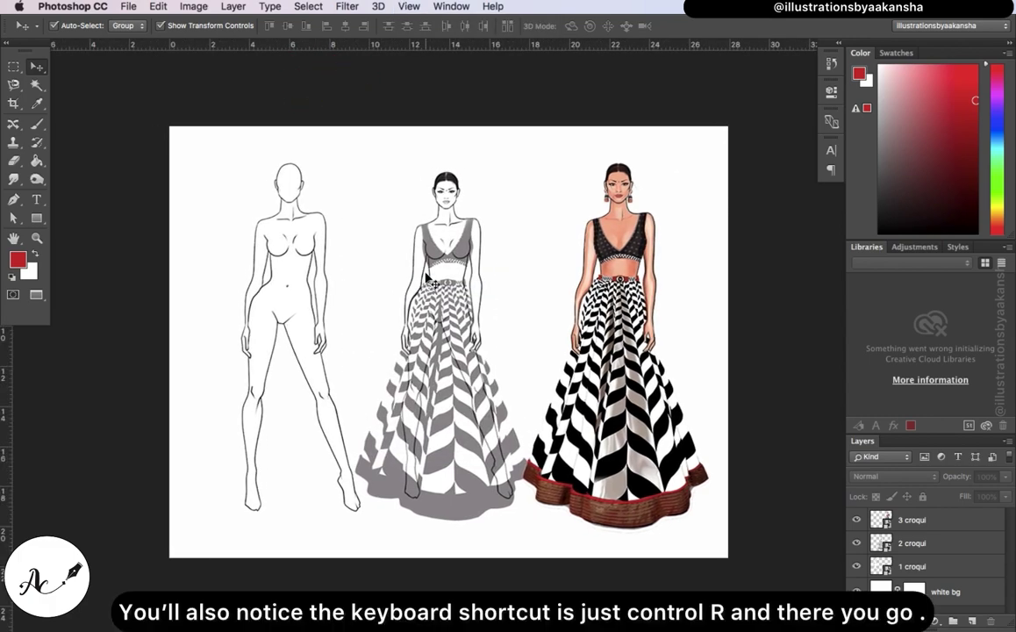
click(397, 7)
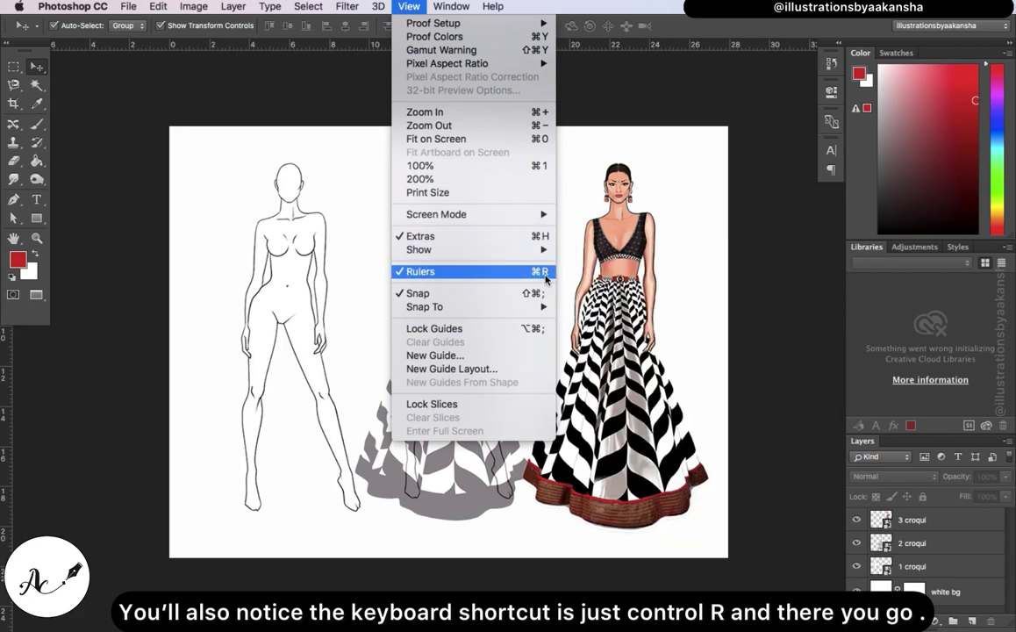
key(Escape)
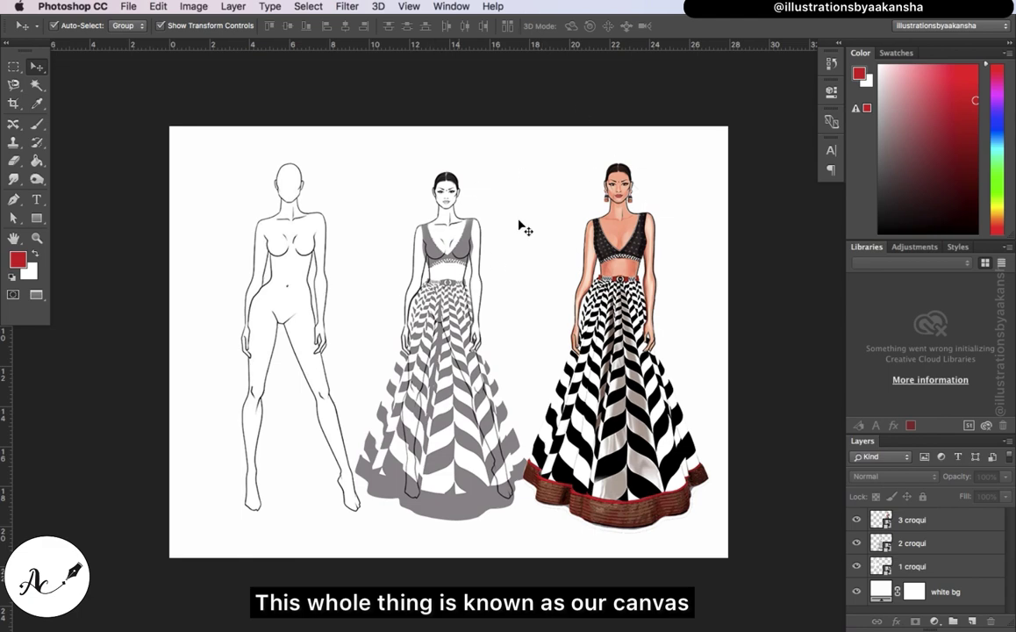
Change the canvas size units to inches and widen the canvas to 14 inches, keeping the centre anchor.
click(197, 8)
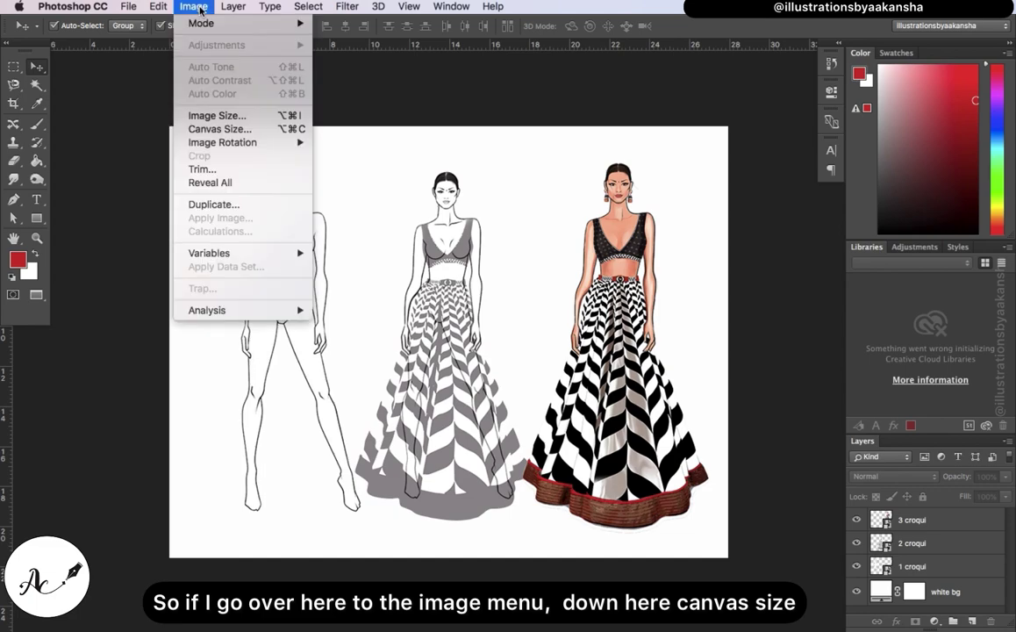
click(205, 131)
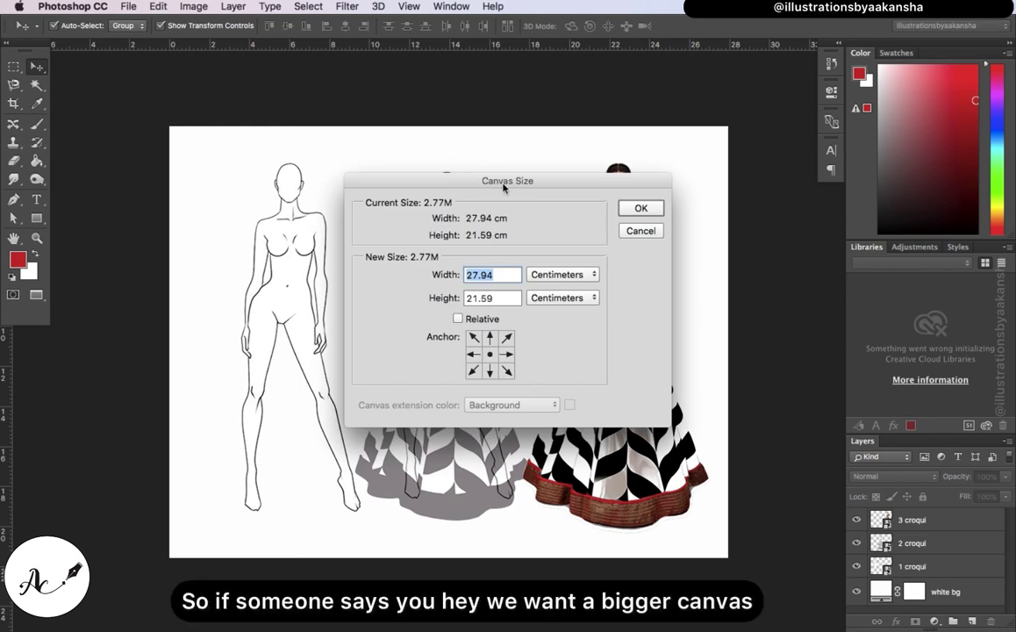
drag(504, 187, 468, 187)
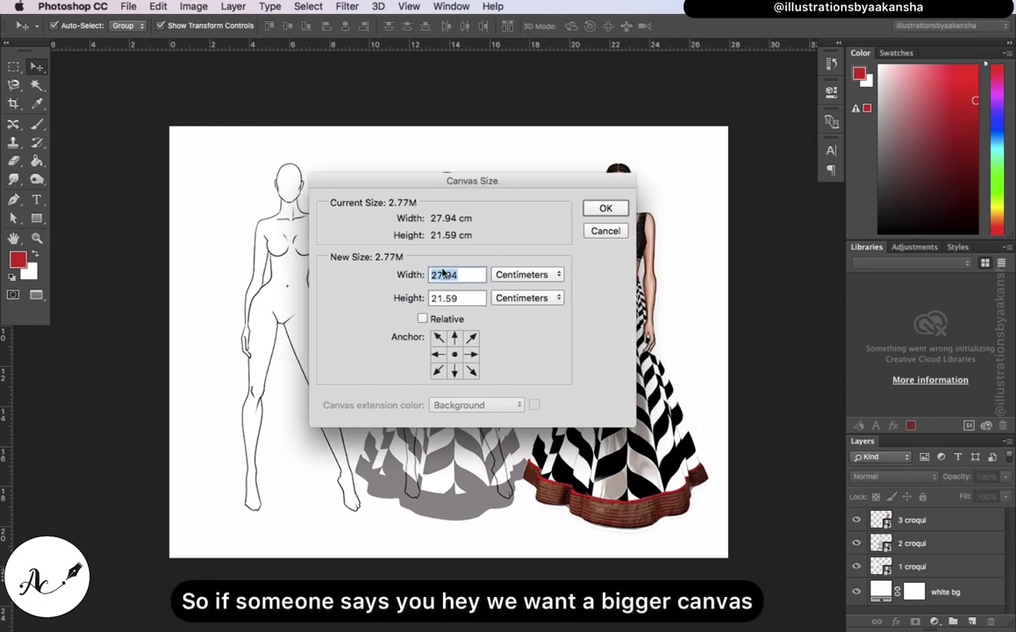
click(524, 275)
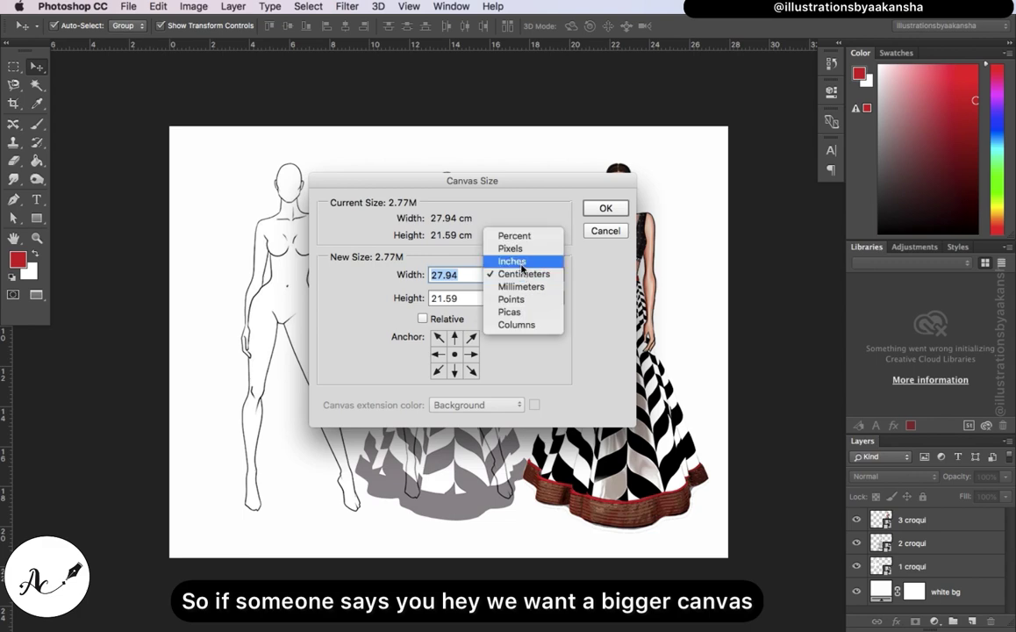
click(521, 265)
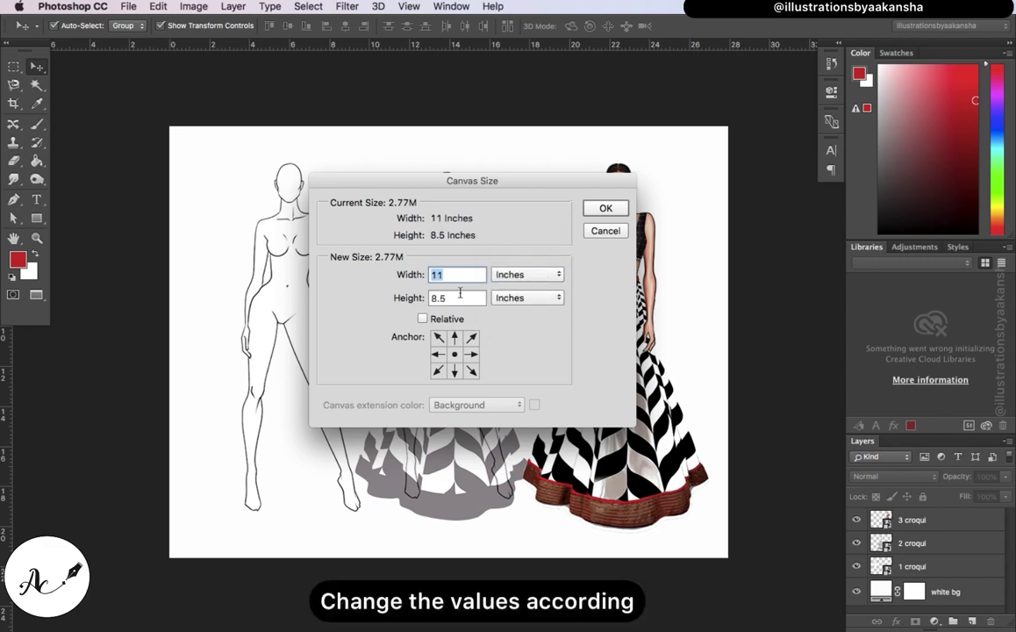
click(454, 274)
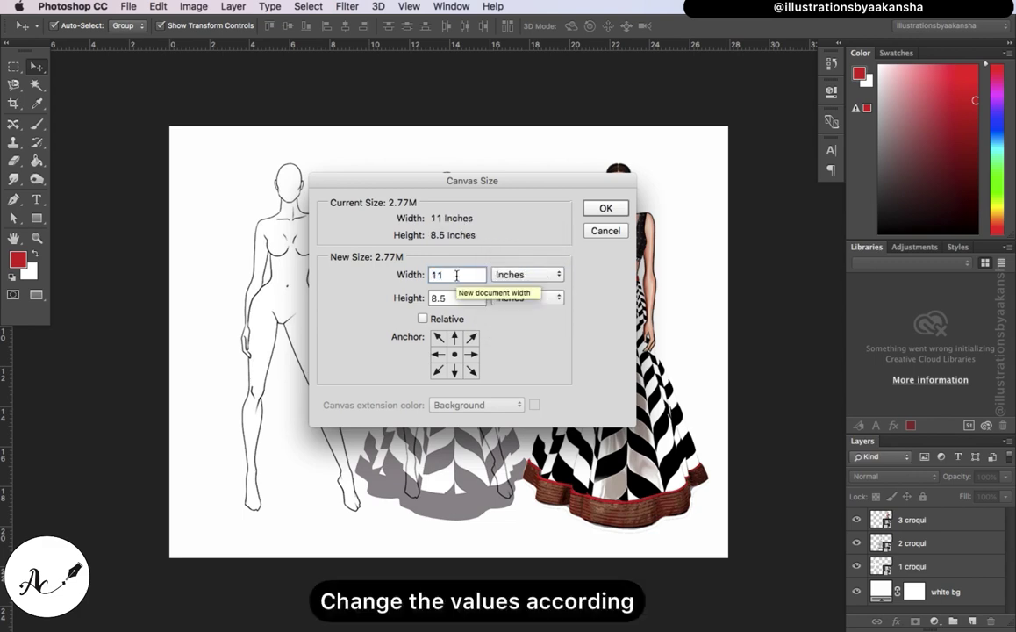
key(BackSpace)
text(4)
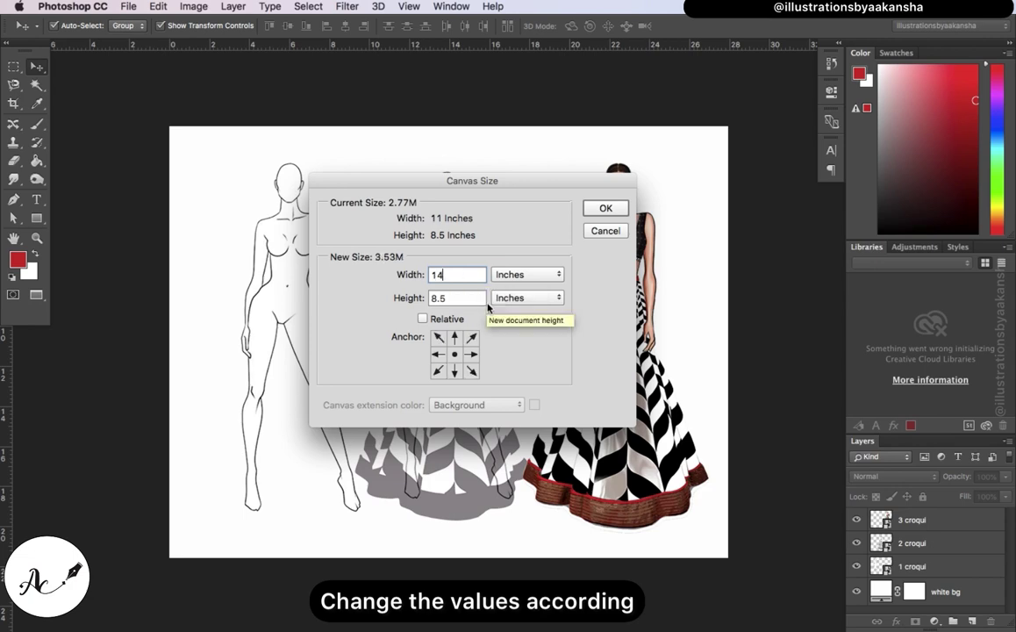
click(595, 210)
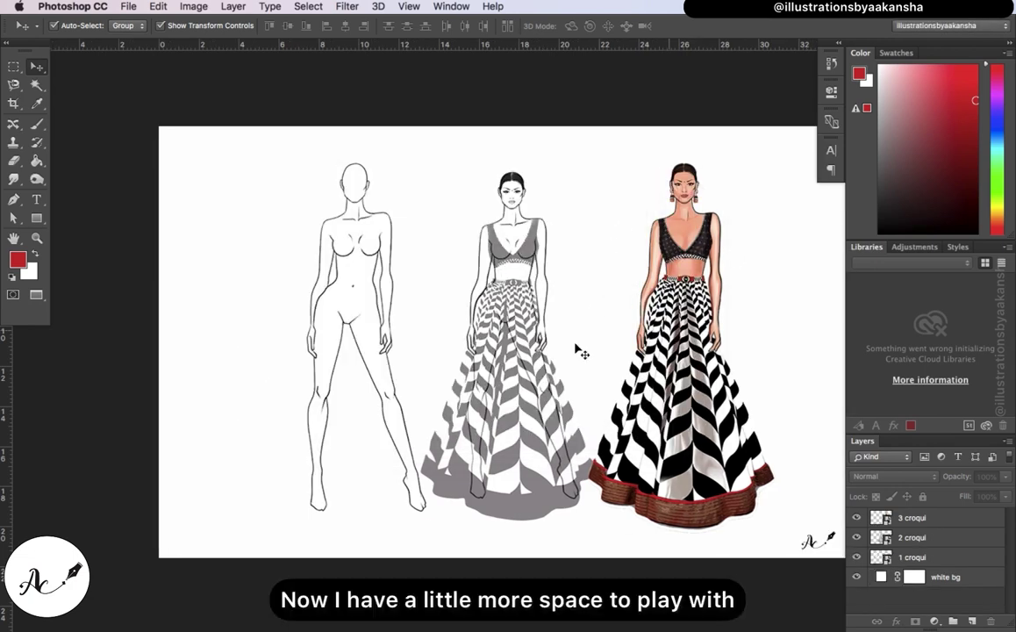
Spread the three croqui figures apart across the widened canvas, leaving clear gaps between them.
scroll(527, 347, right, 3)
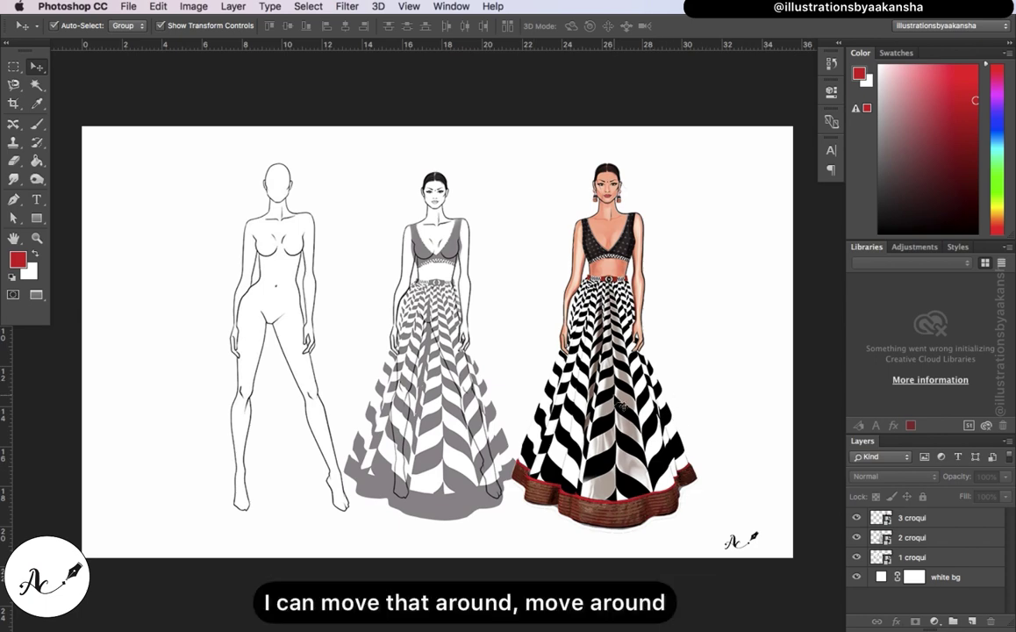
drag(577, 332, 600, 330)
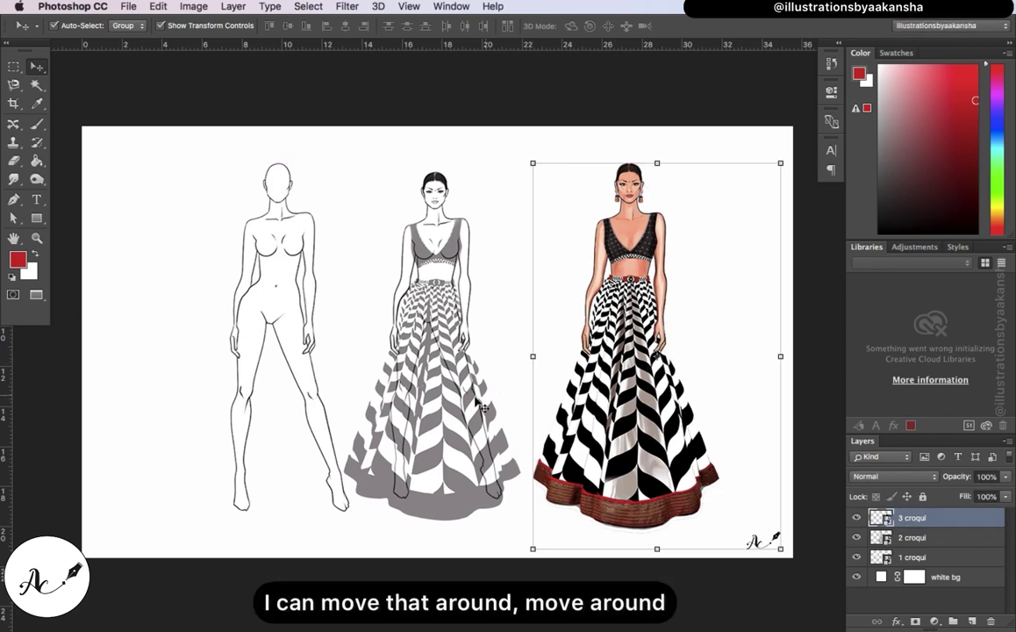
mouse_move(483, 408)
mouse_down()
mouse_move(488, 422)
mouse_move(490, 413)
mouse_up()
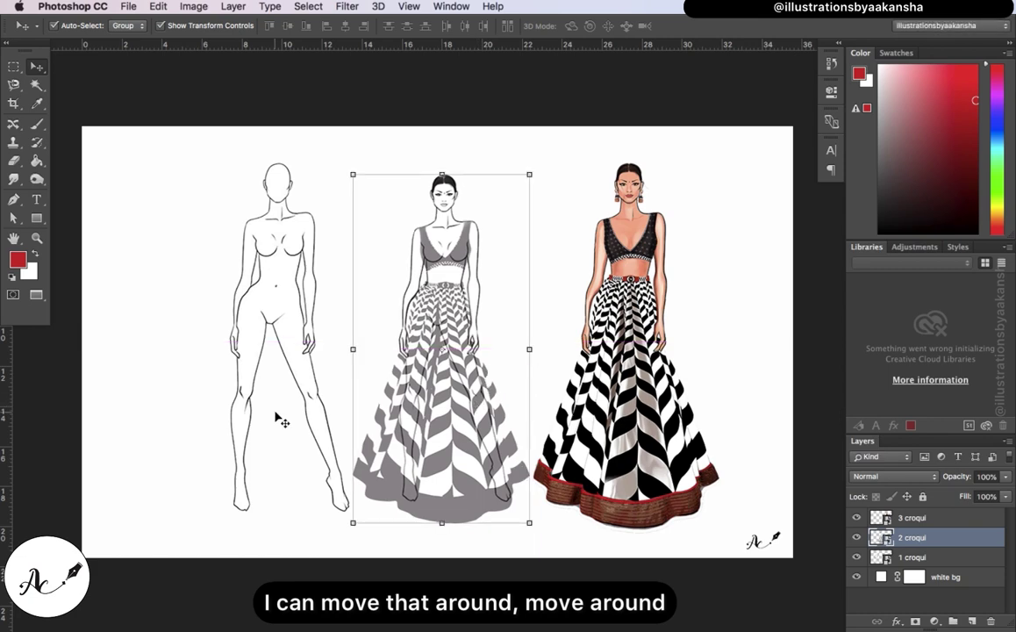
drag(278, 419, 219, 379)
drag(359, 377, 402, 413)
click(276, 400)
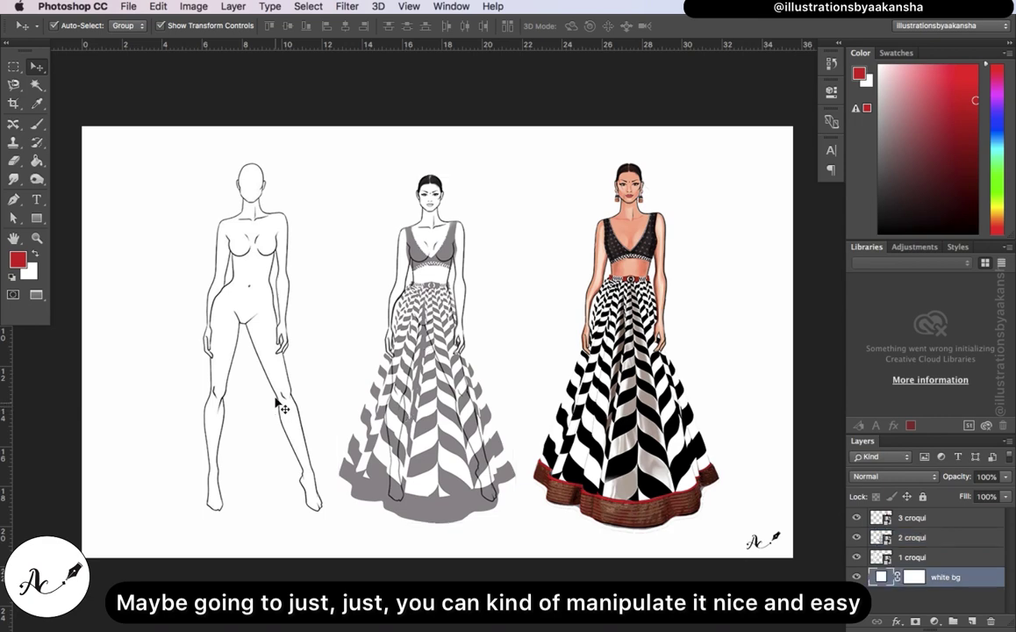
drag(281, 405, 267, 340)
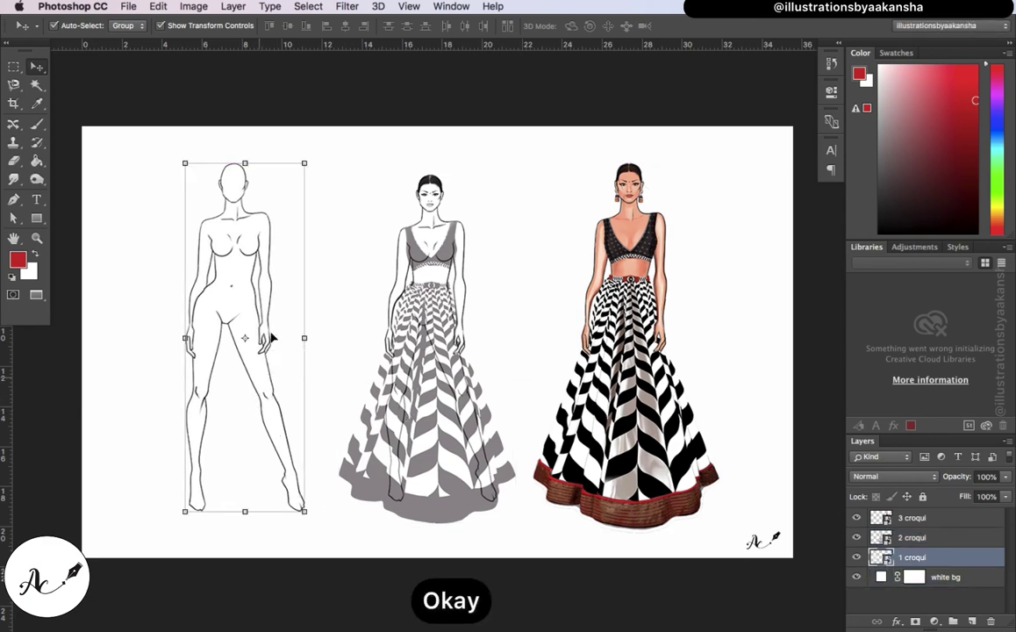
In the image size settings, set the resolution to 300 pixels/inch with Preserve Details (enlargement) resampling.
click(378, 90)
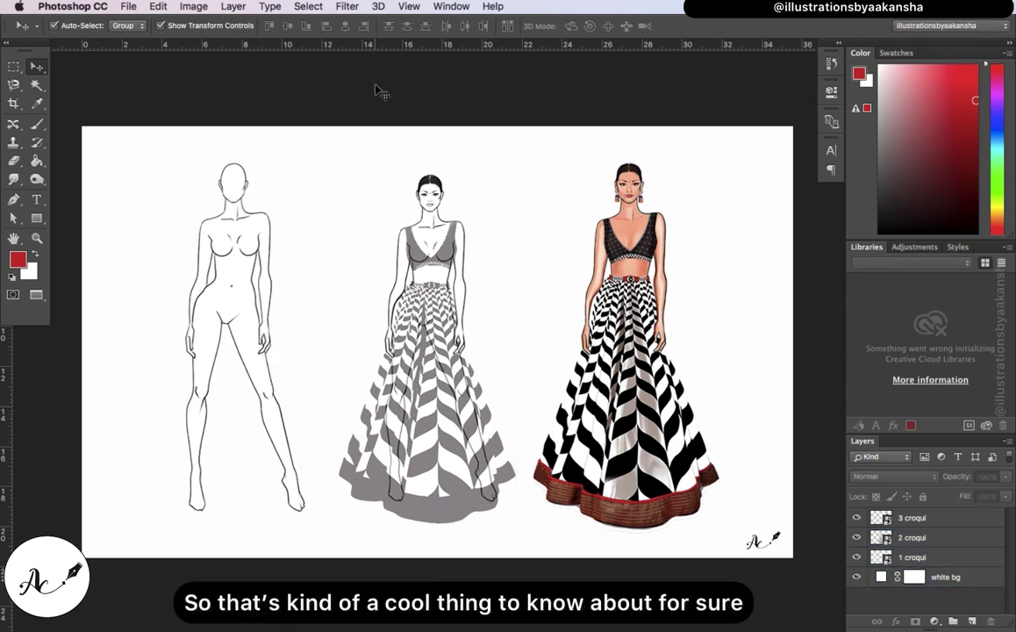
click(194, 6)
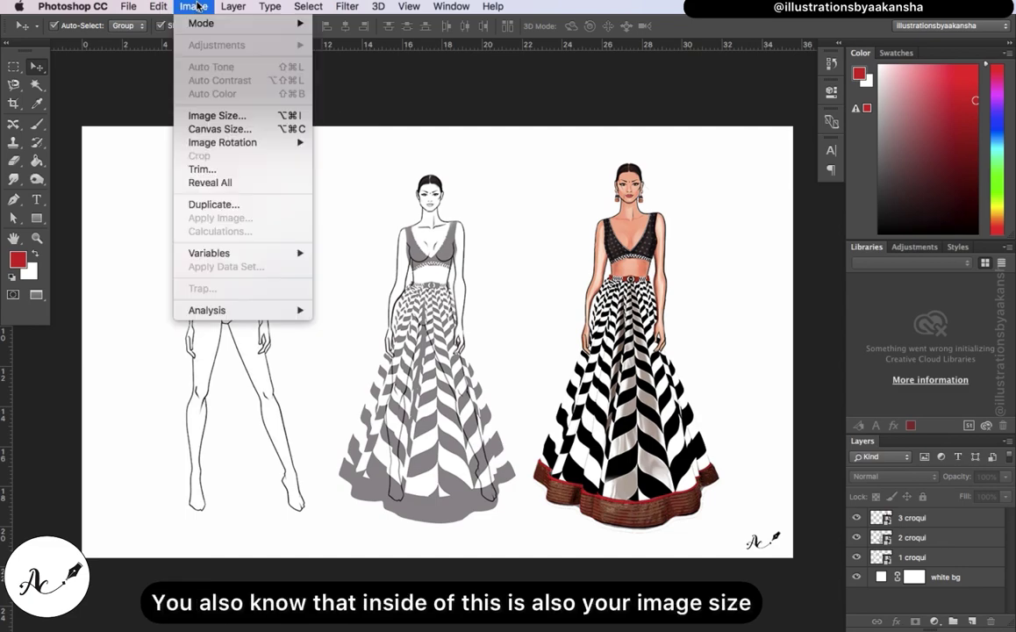
click(216, 115)
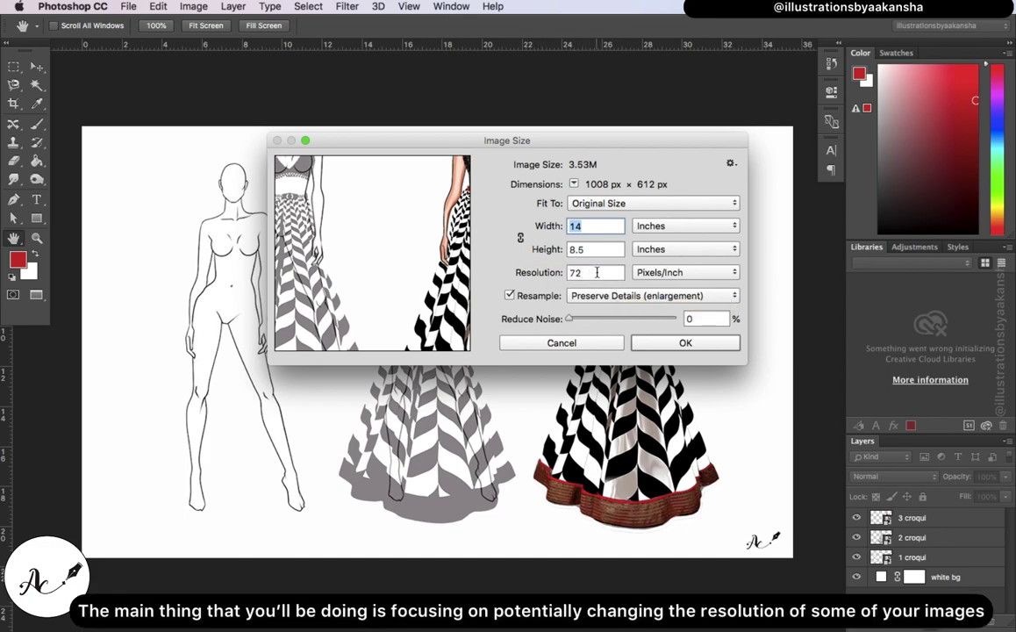
double_click(596, 273)
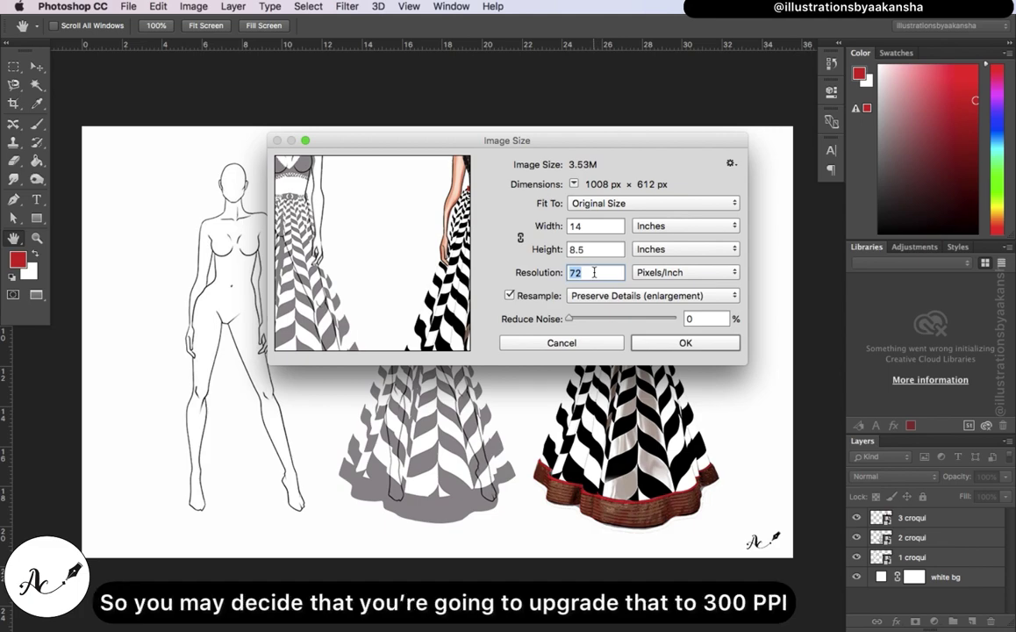
text(7)
key(BackSpace)
text(300)
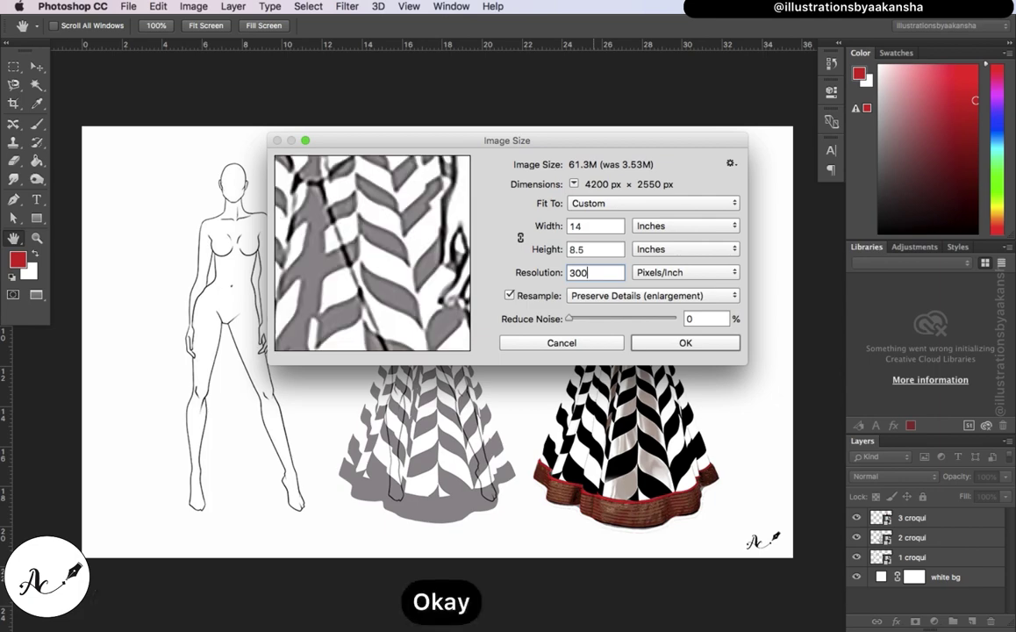
mouse_move(467, 279)
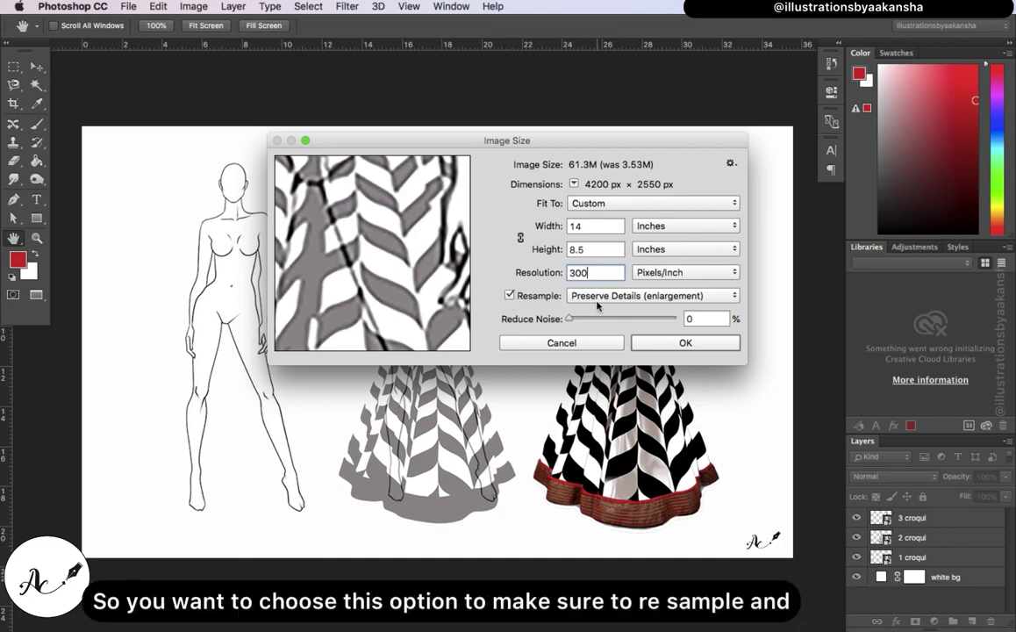
click(680, 303)
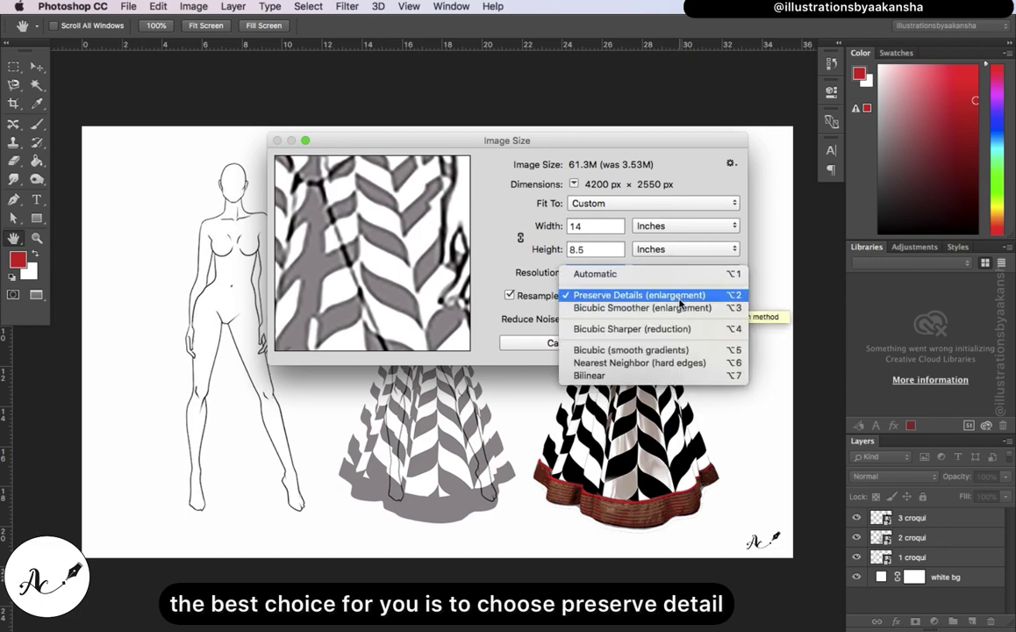
click(657, 297)
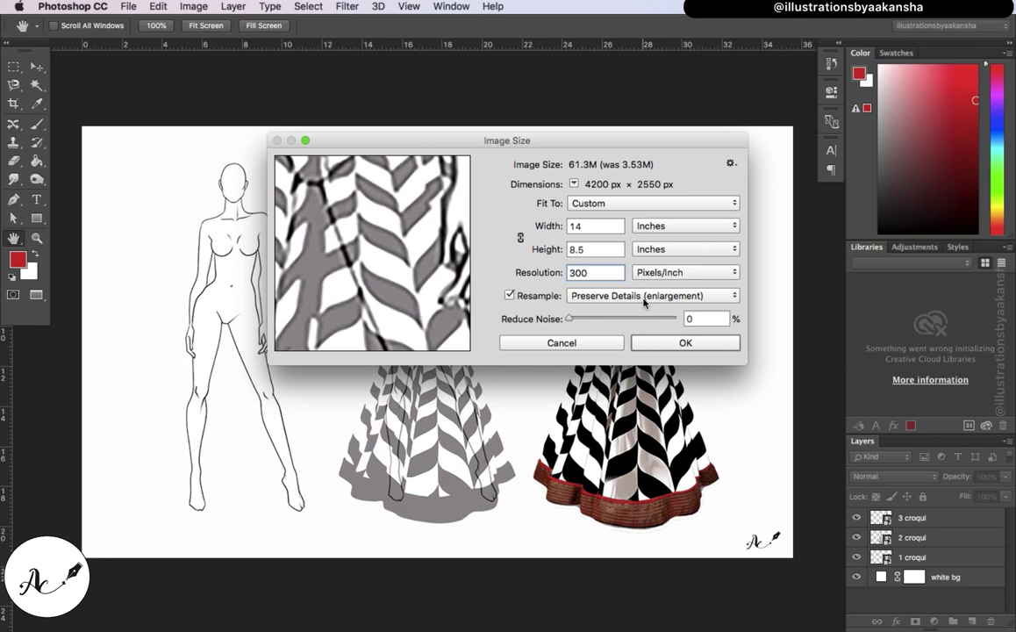
Compare the document size at 72 and 300 pixels/inch, and zoom the image size preview out to 12.5%.
double_click(600, 274)
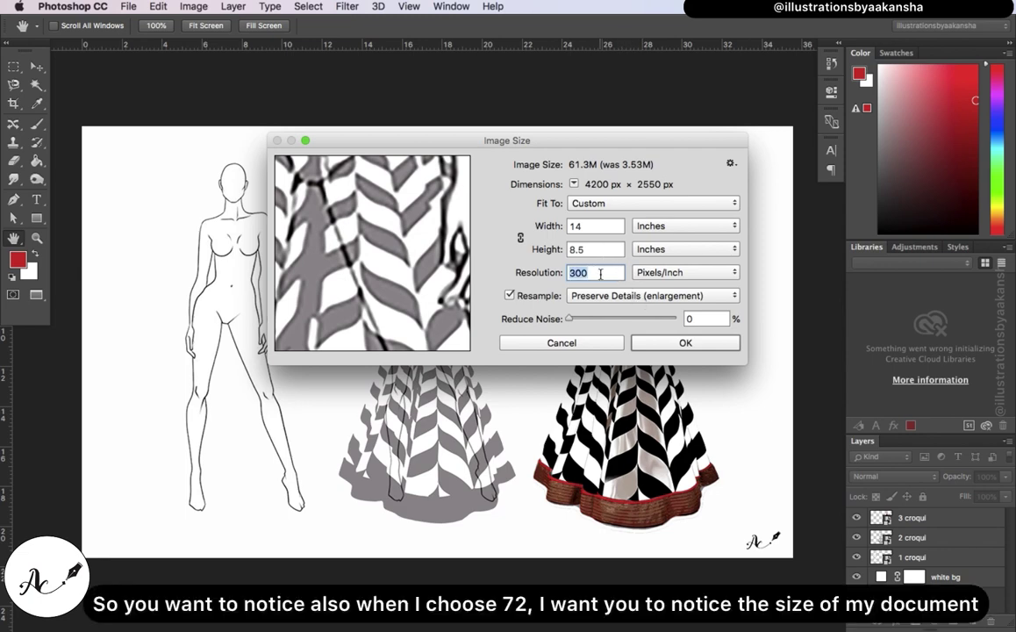
key(BackSpace)
text(72)
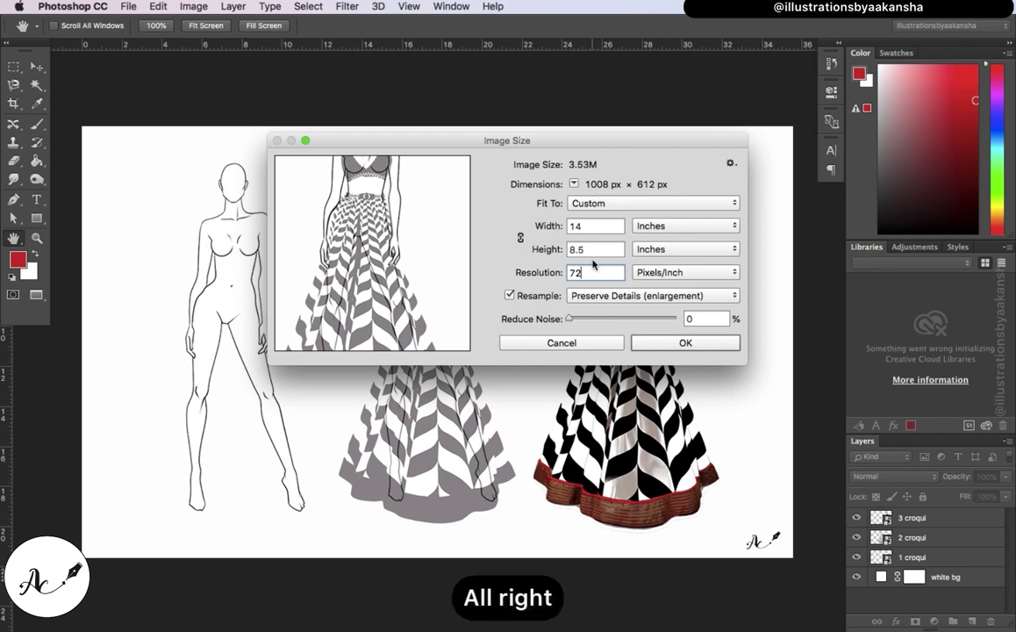
key(BackSpace)
text(300)
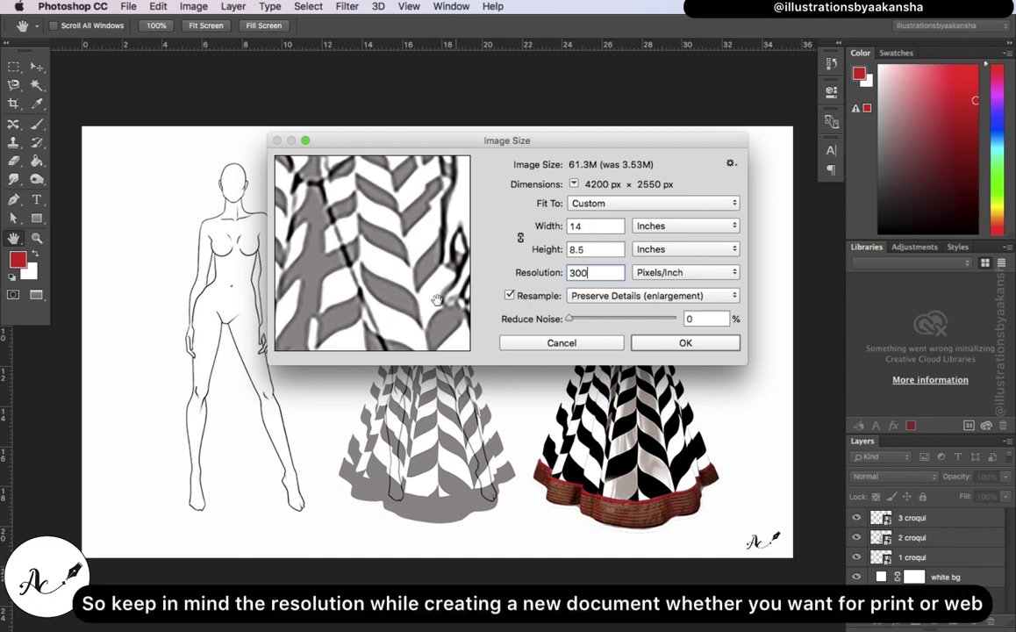
mouse_move(358, 321)
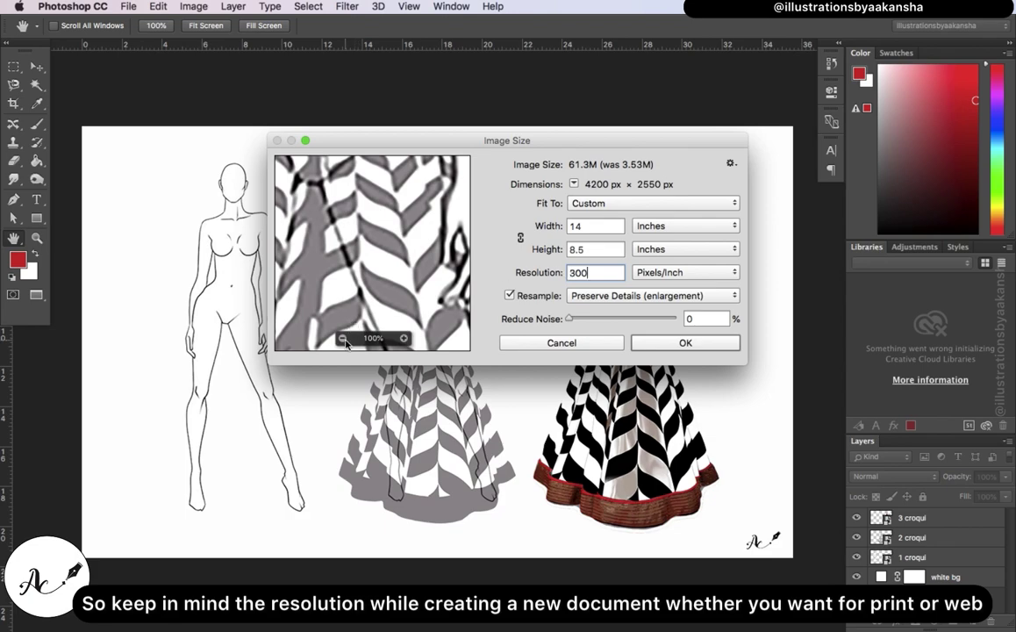
click(343, 338)
click(343, 339)
click(343, 339)
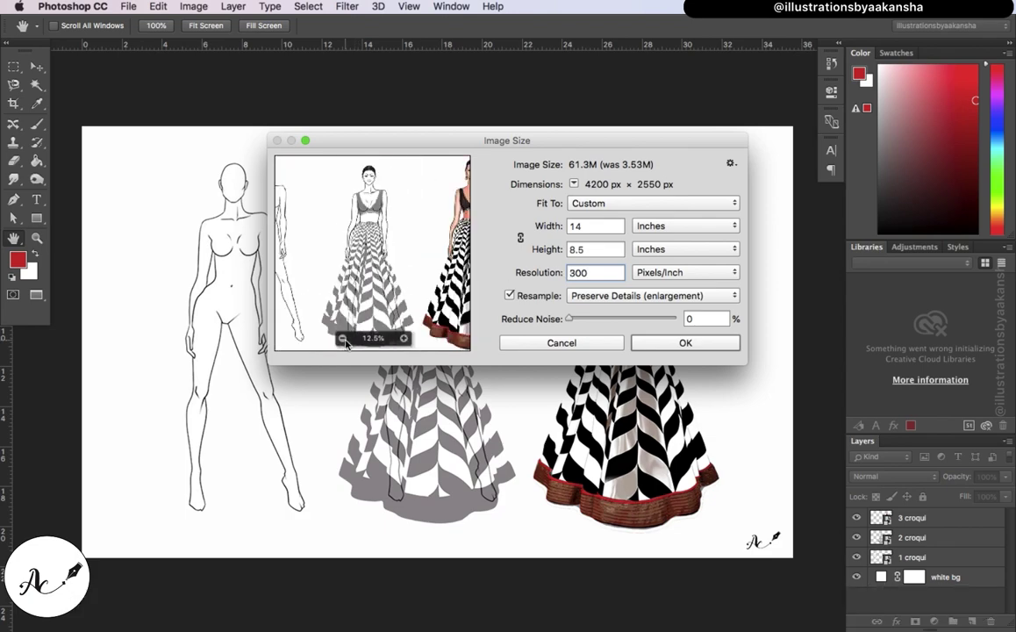
Return the resolution to 72 pixels/inch and close the image size settings without applying changes.
key(BackSpace)
key(BackSpace)
key(BackSpace)
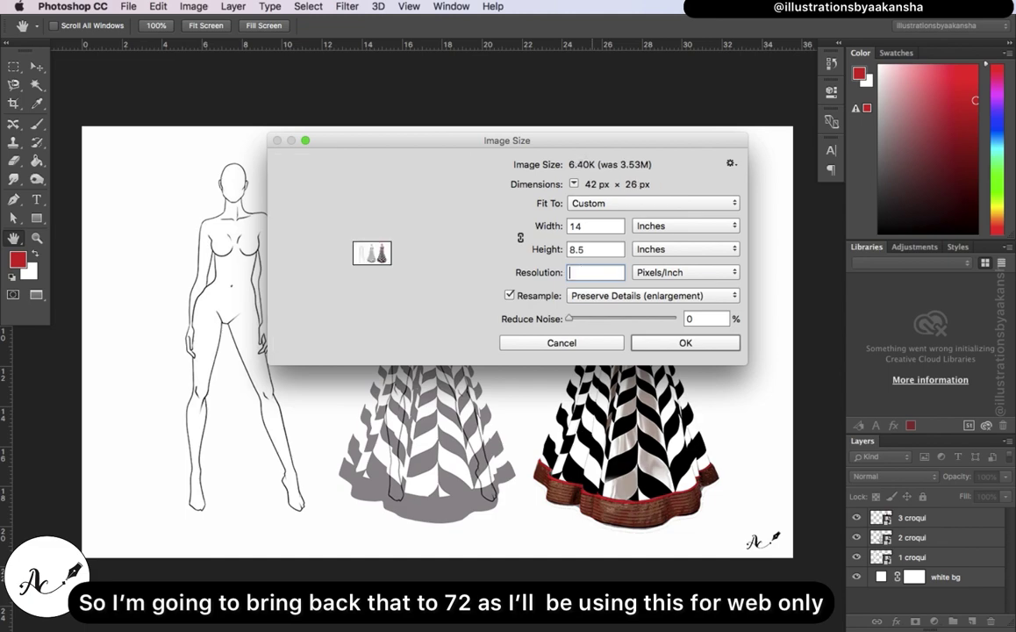
text(72)
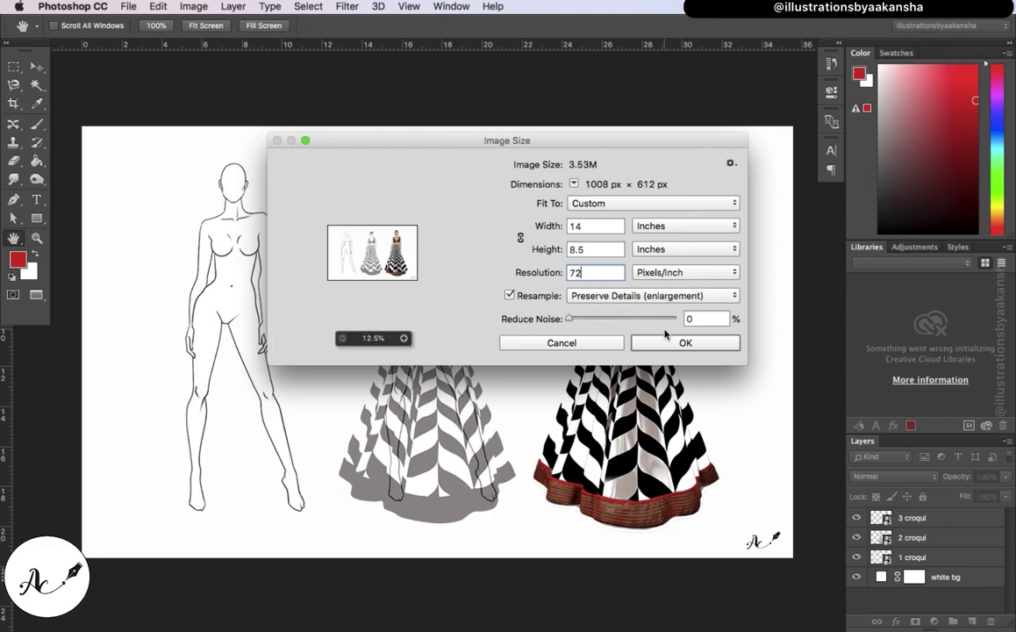
click(616, 342)
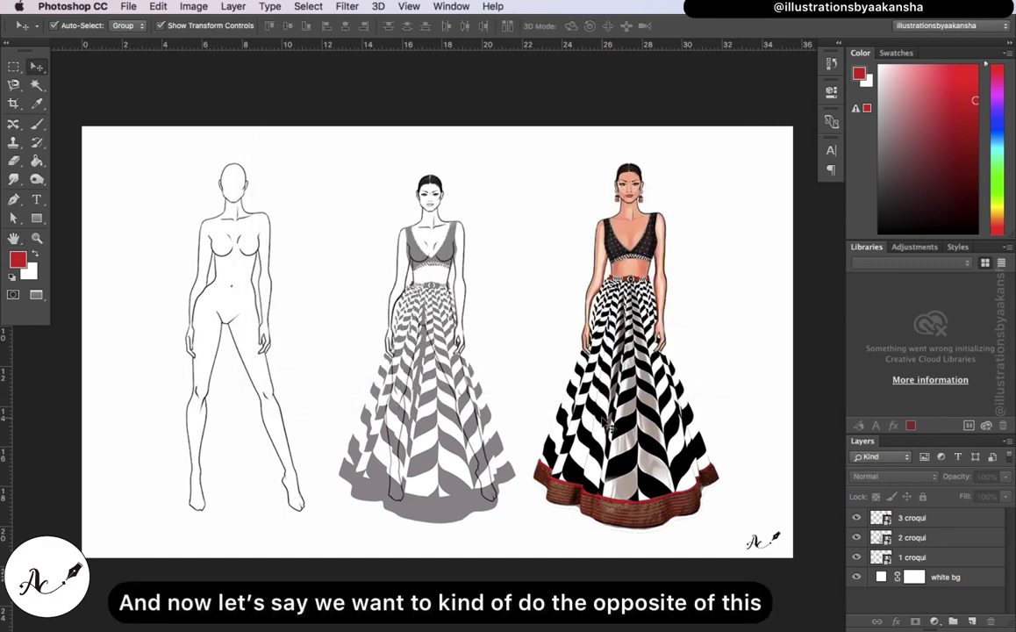
Move the 3 croqui and 1 croqui figures inward beside the middle figure, and select the white bg layer.
drag(601, 423, 554, 422)
click(256, 404)
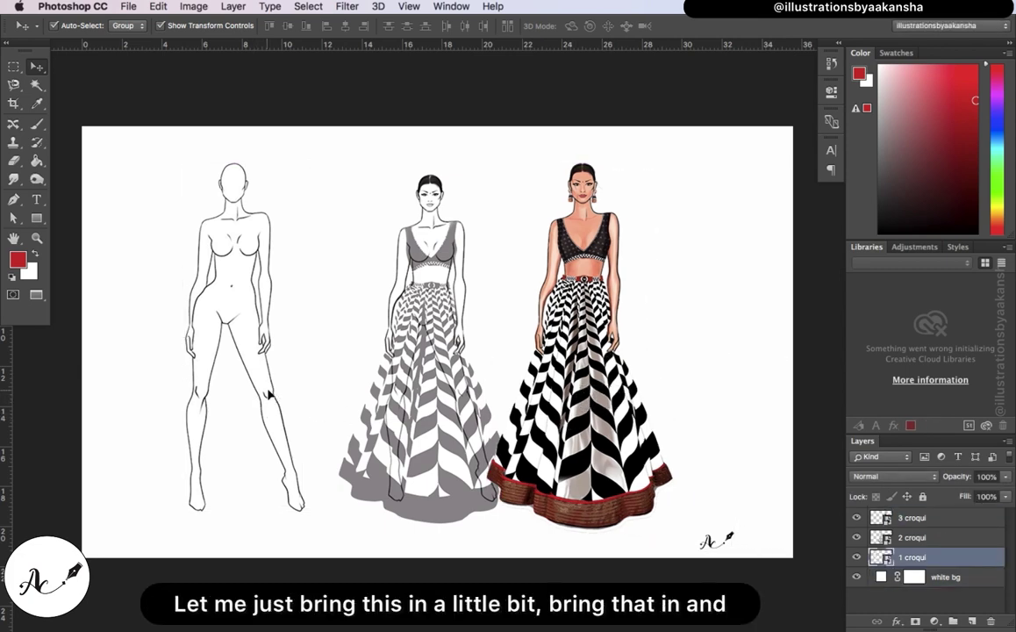
drag(268, 399, 335, 397)
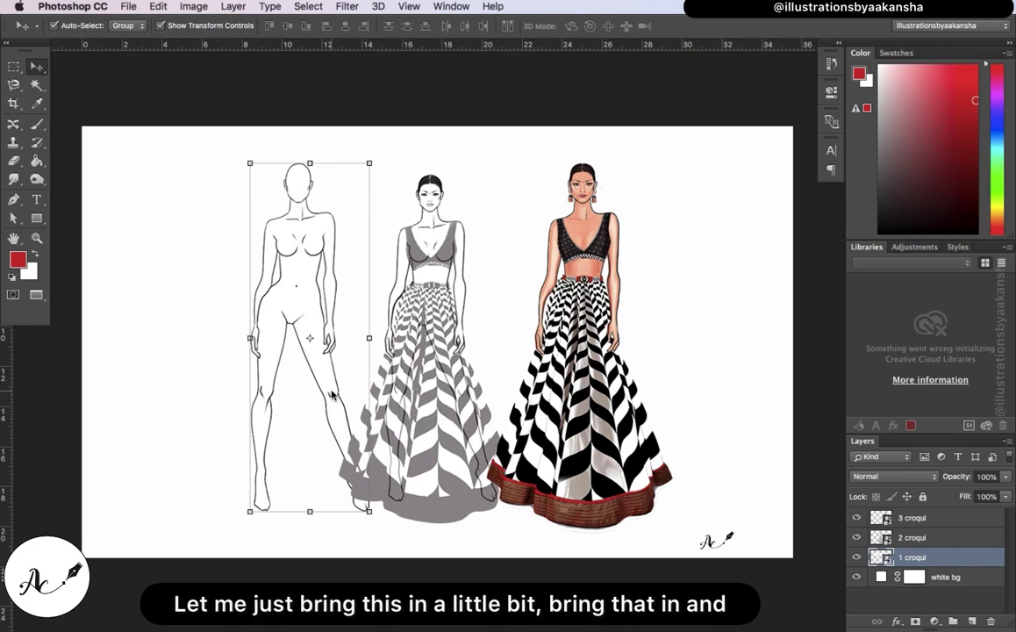
click(660, 383)
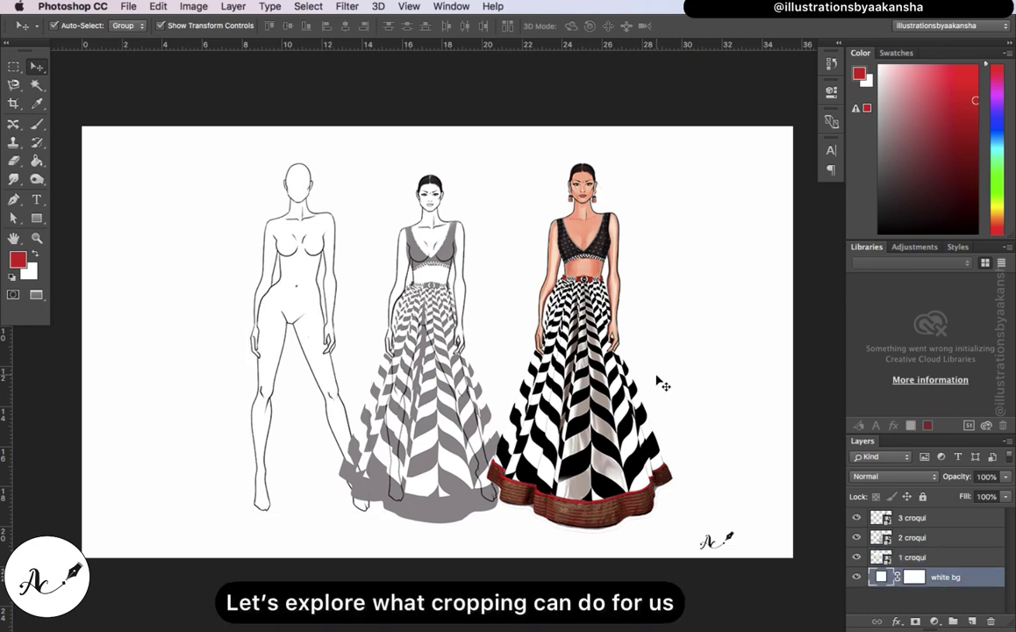
Start a W x H x Resolution crop of 200 by 500 cm and position the middle figure inside its frame.
click(14, 104)
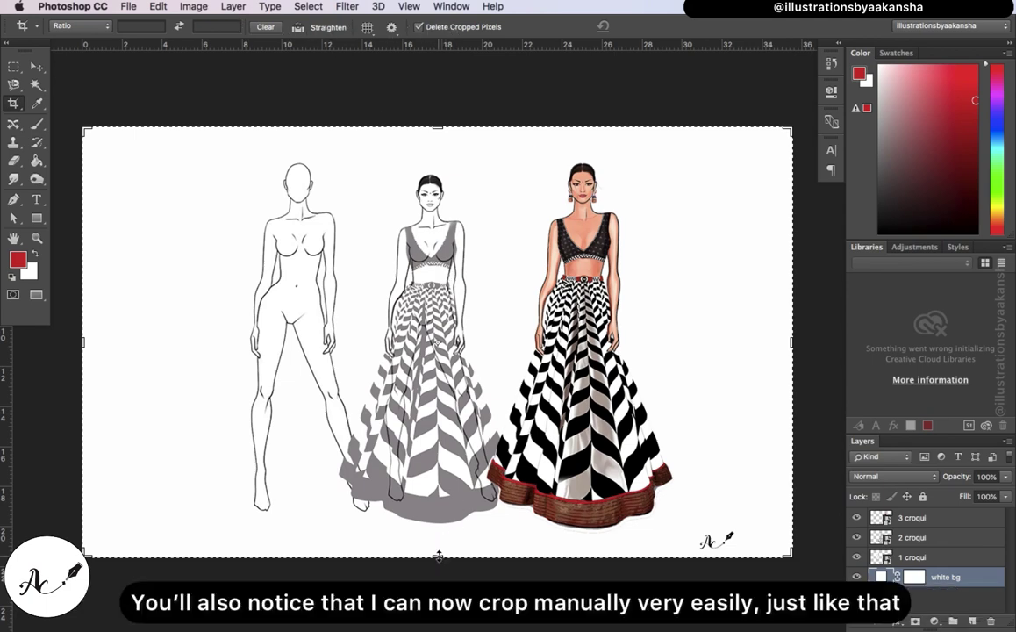
mouse_move(438, 555)
mouse_down()
mouse_move(438, 543)
mouse_move(439, 557)
mouse_up()
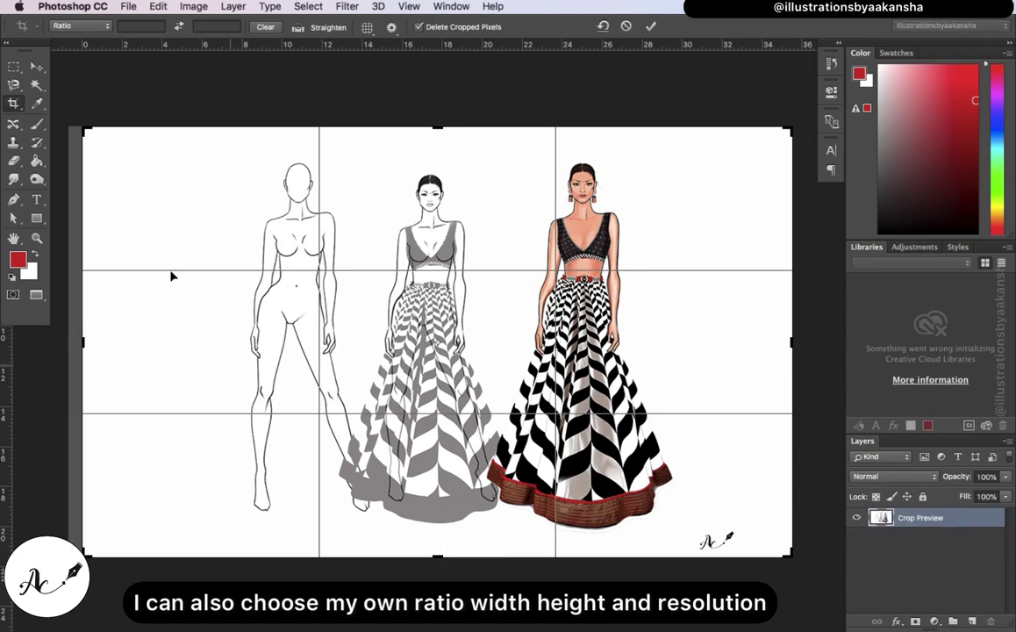
click(100, 32)
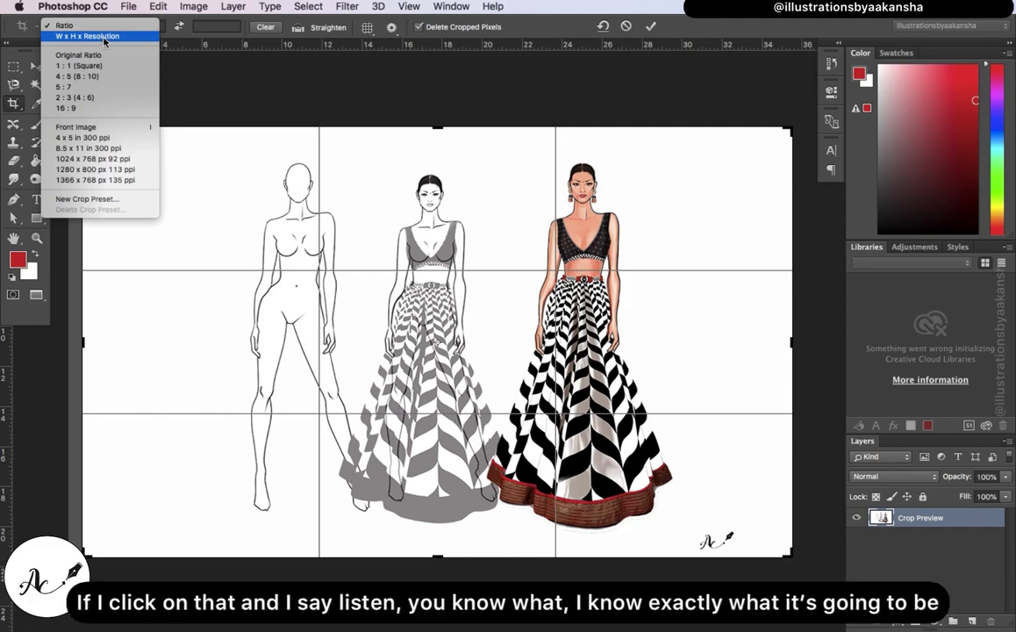
click(104, 39)
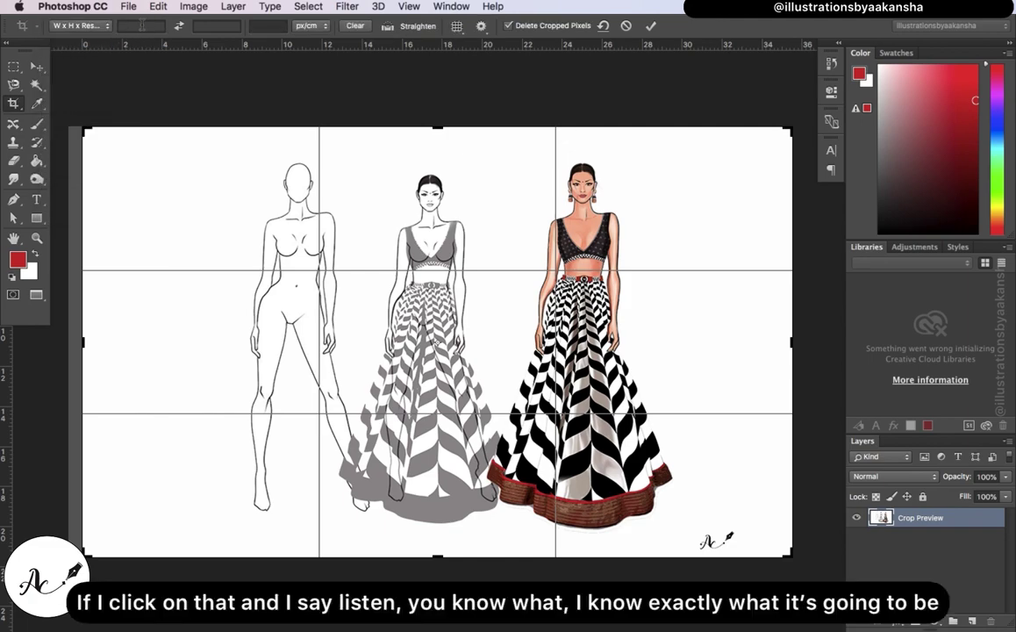
click(144, 25)
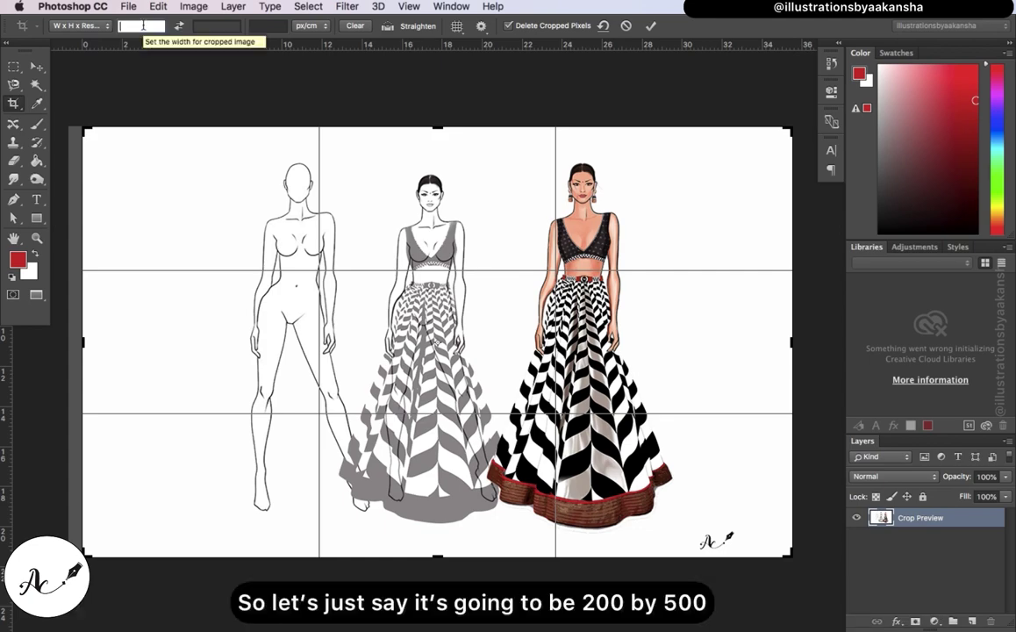
text(200)
click(205, 26)
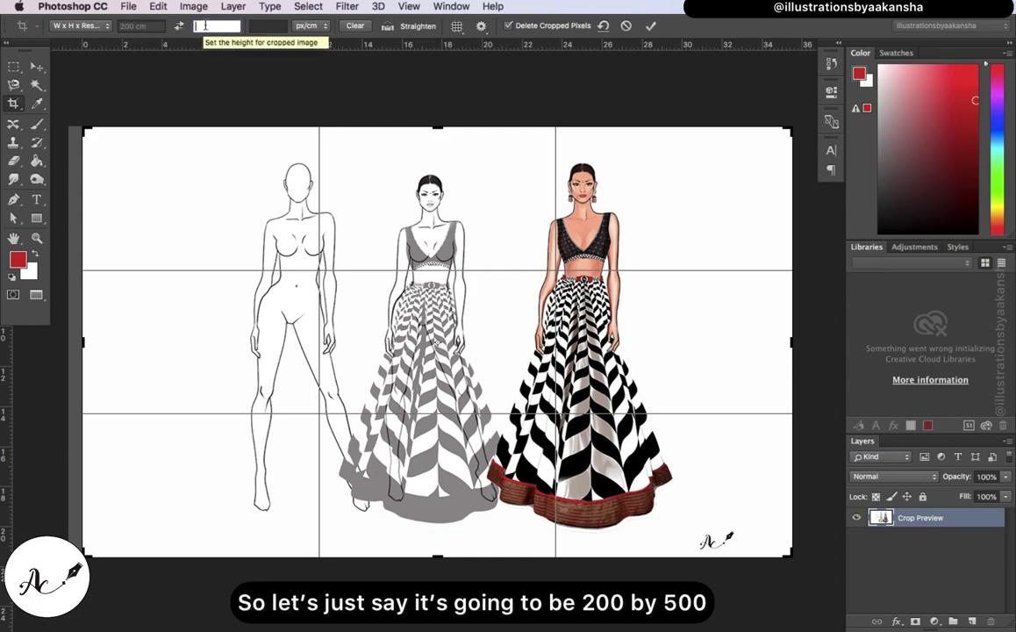
text(500)
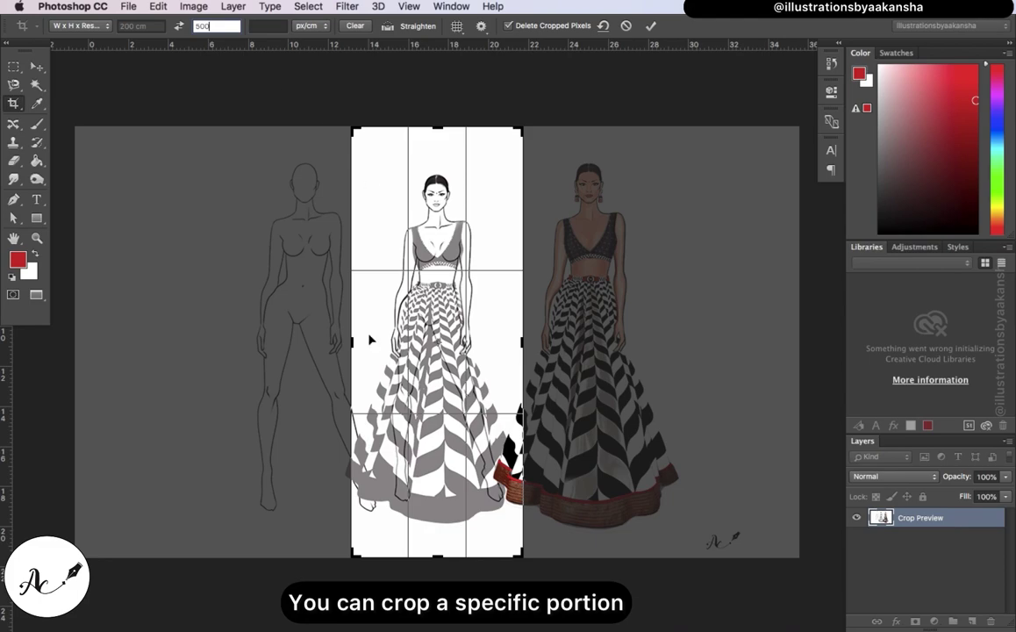
drag(431, 337, 451, 341)
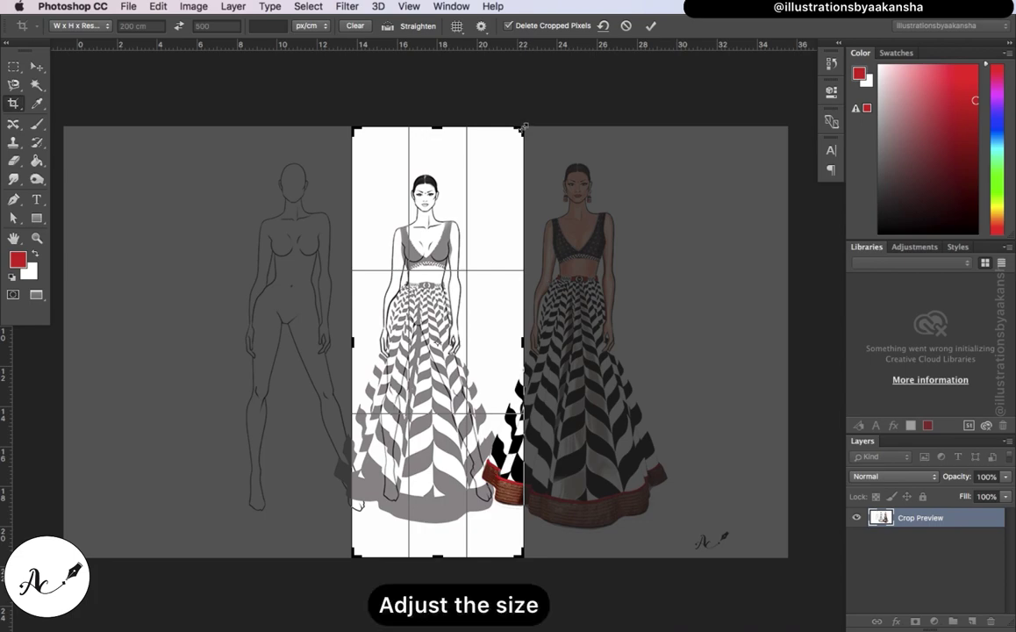
mouse_move(524, 128)
mouse_down()
mouse_move(497, 136)
mouse_move(520, 144)
mouse_move(526, 128)
mouse_up()
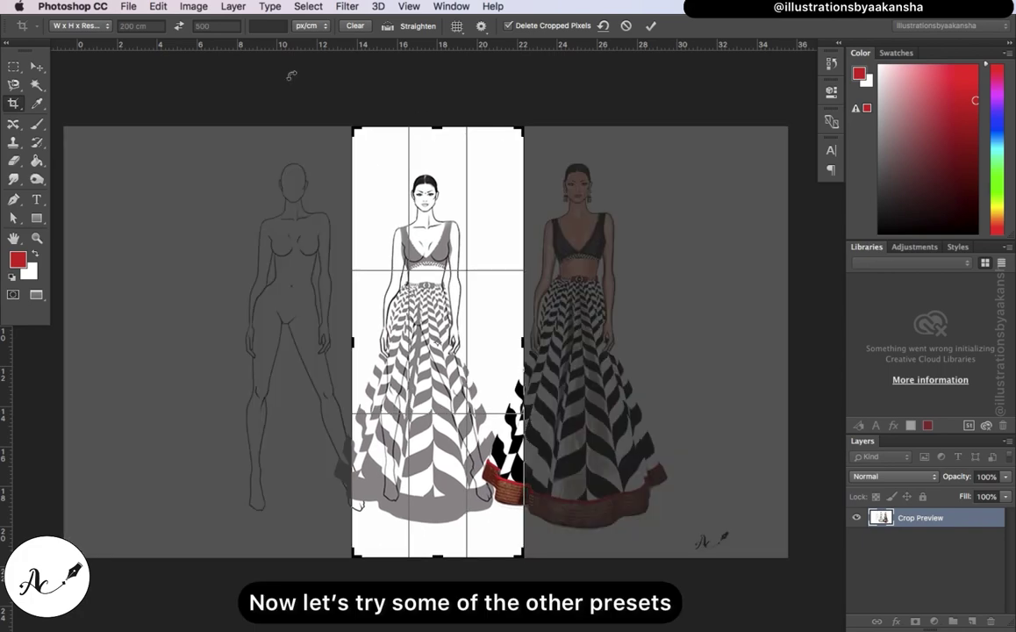
Crop the canvas to a 1 : 1 square around all three figures, with deletion of cropped pixels turned off.
click(75, 26)
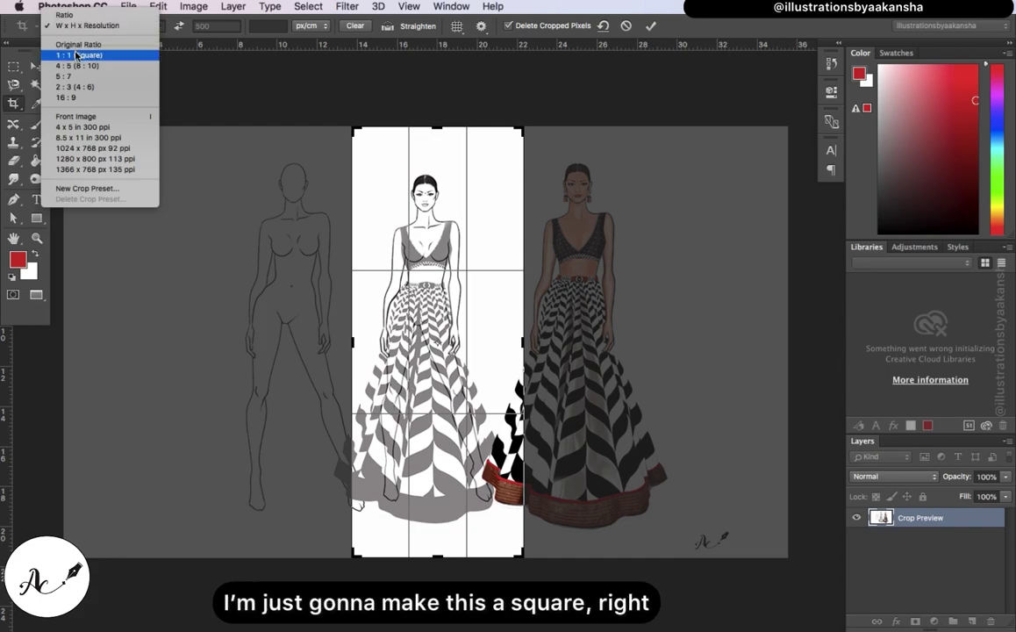
click(72, 55)
mouse_move(448, 313)
mouse_down()
mouse_move(487, 312)
mouse_move(431, 314)
mouse_up()
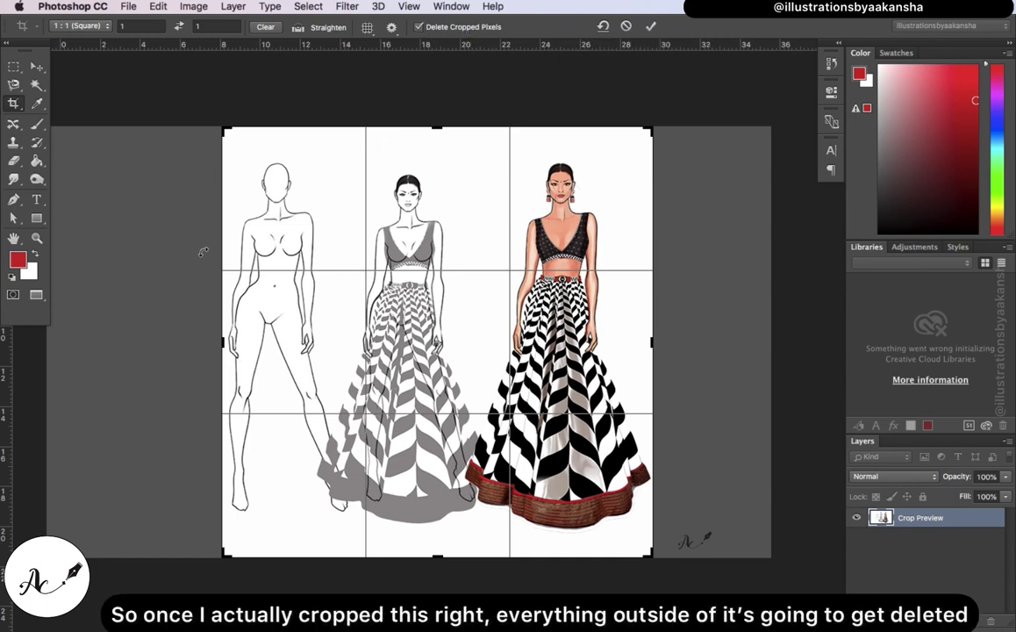
click(420, 28)
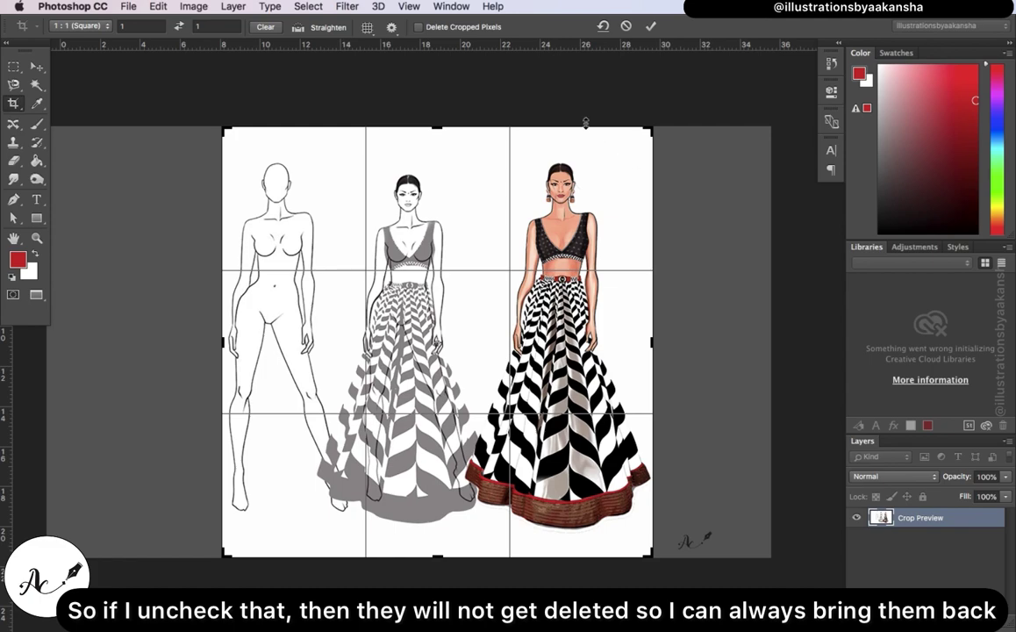
click(654, 28)
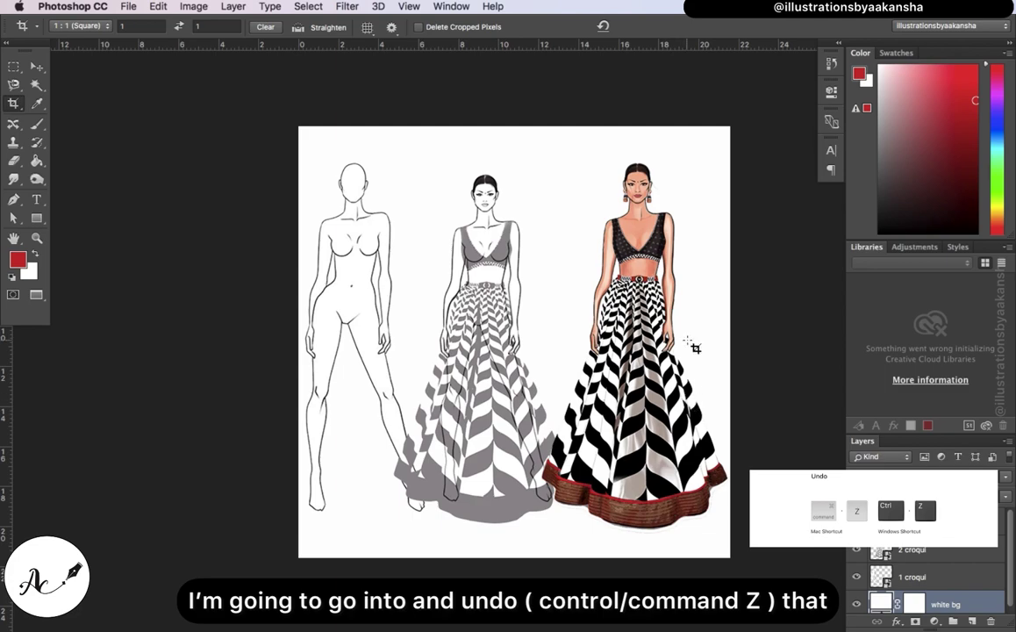
Undo the square crop and select the 1 croqui figure with the Move tool.
key(super+z)
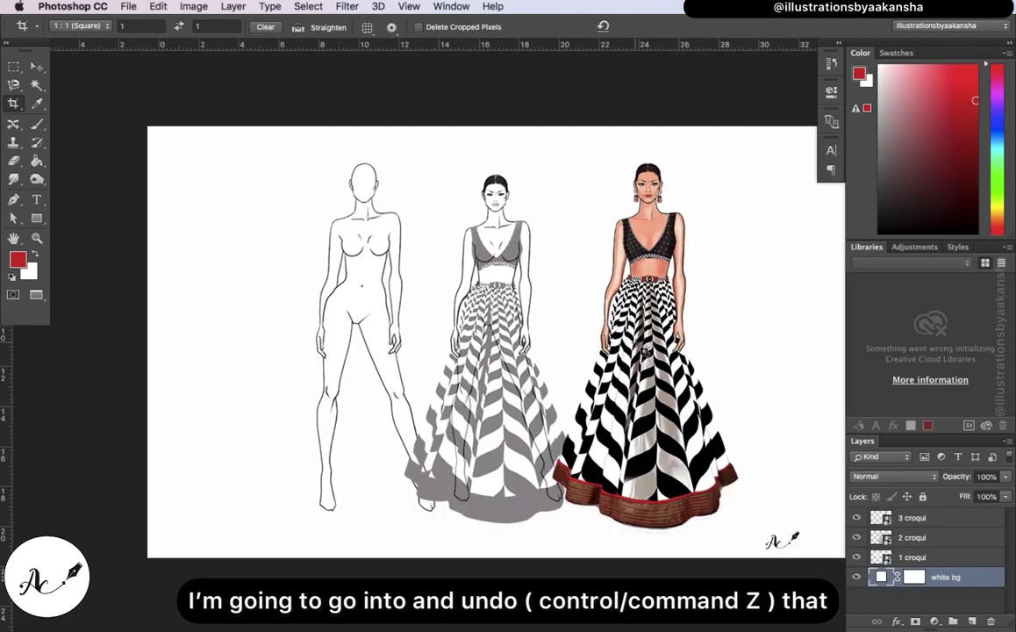
click(38, 68)
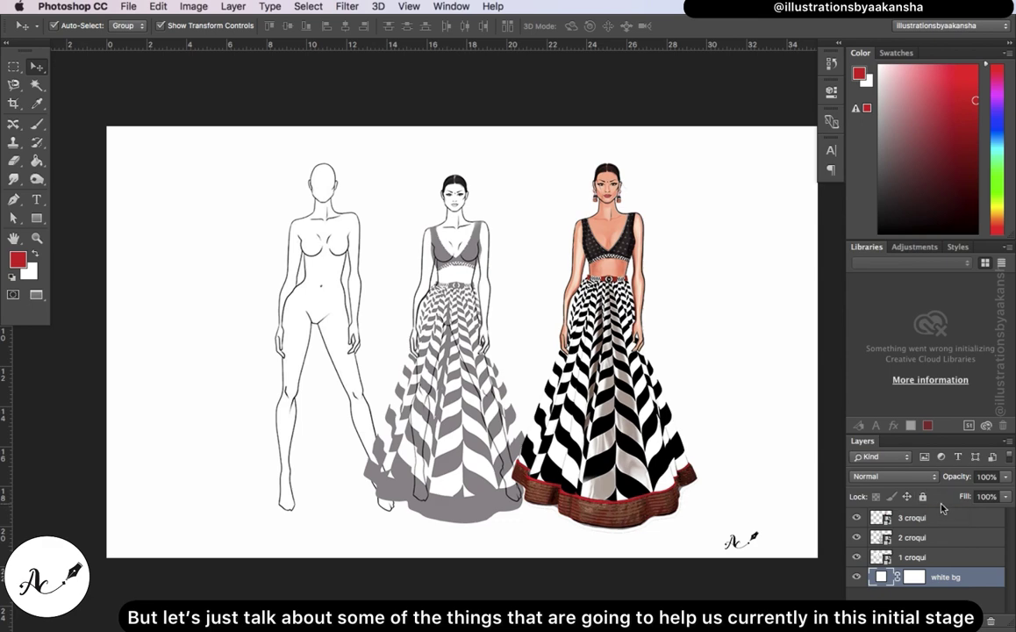
click(335, 344)
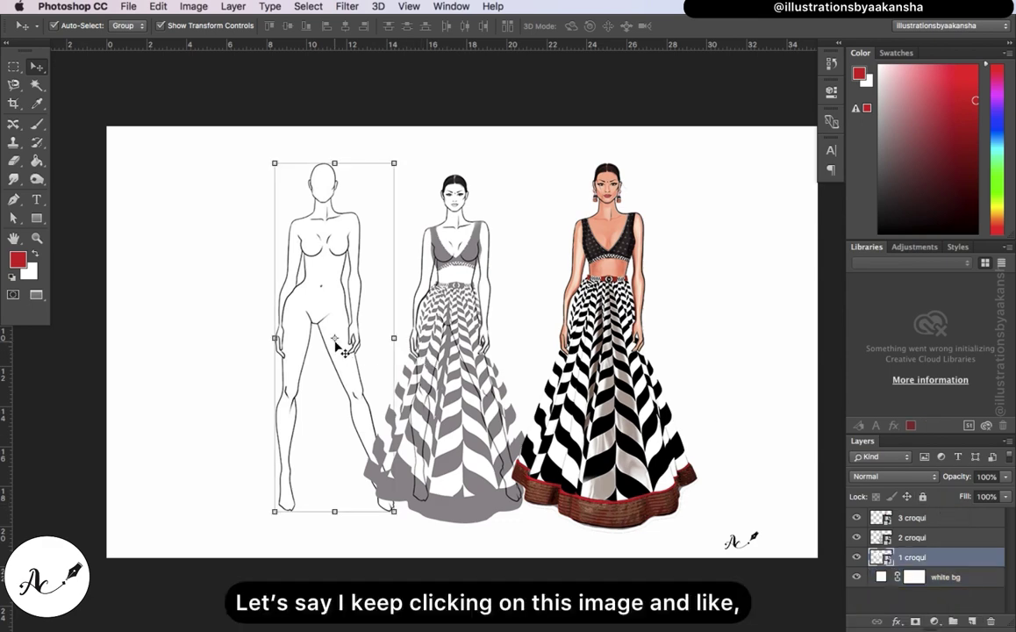
Fully lock the 1 croqui layer and try to move its figure on the canvas.
mouse_move(336, 347)
mouse_down()
mouse_move(318, 348)
mouse_move(336, 351)
mouse_up()
key(super+z)
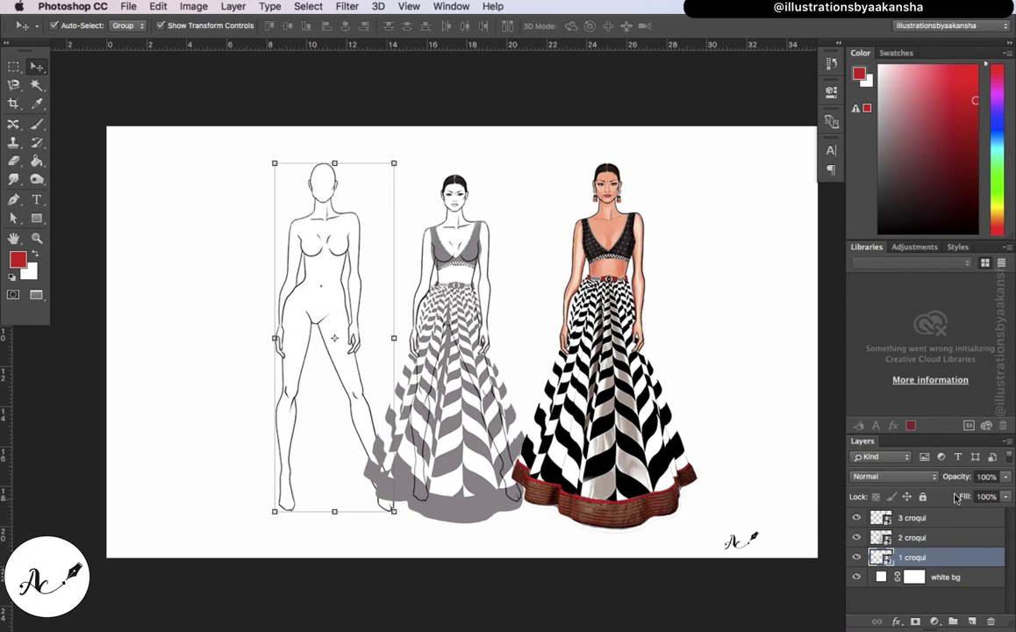
click(924, 496)
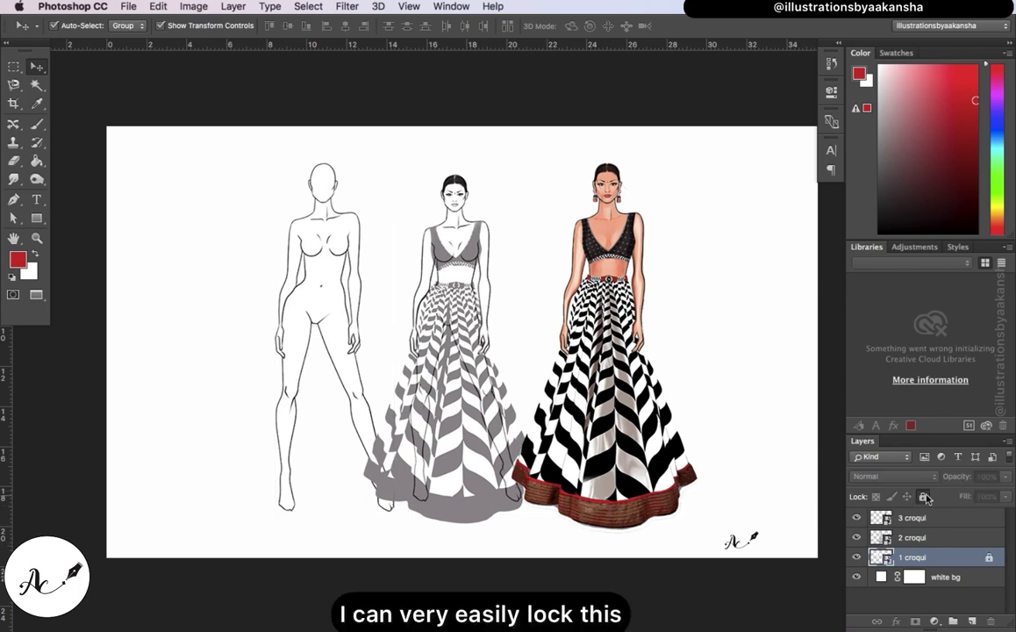
click(341, 421)
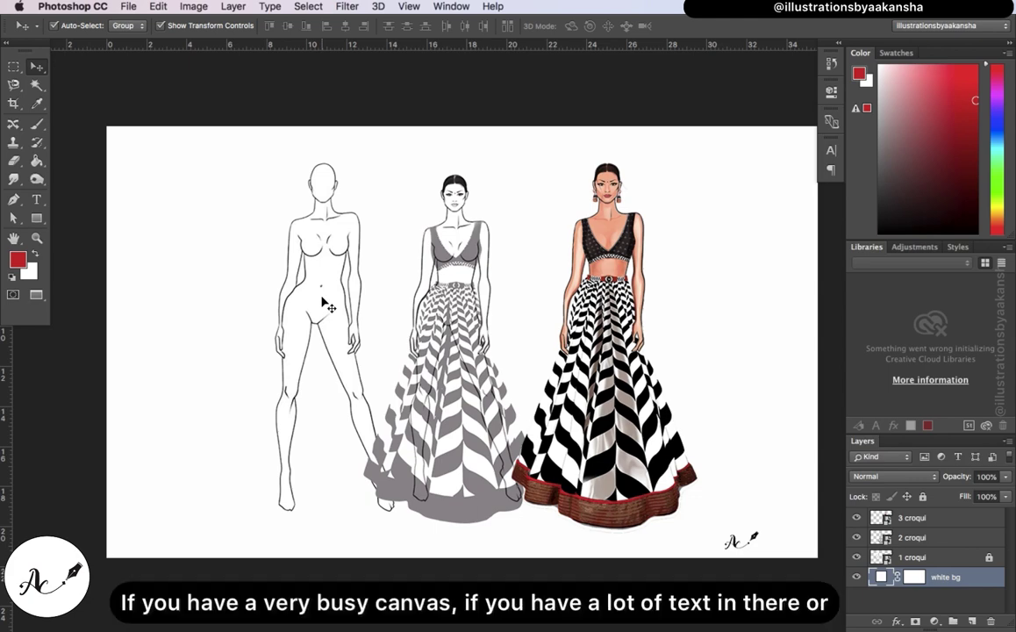
drag(325, 303, 293, 347)
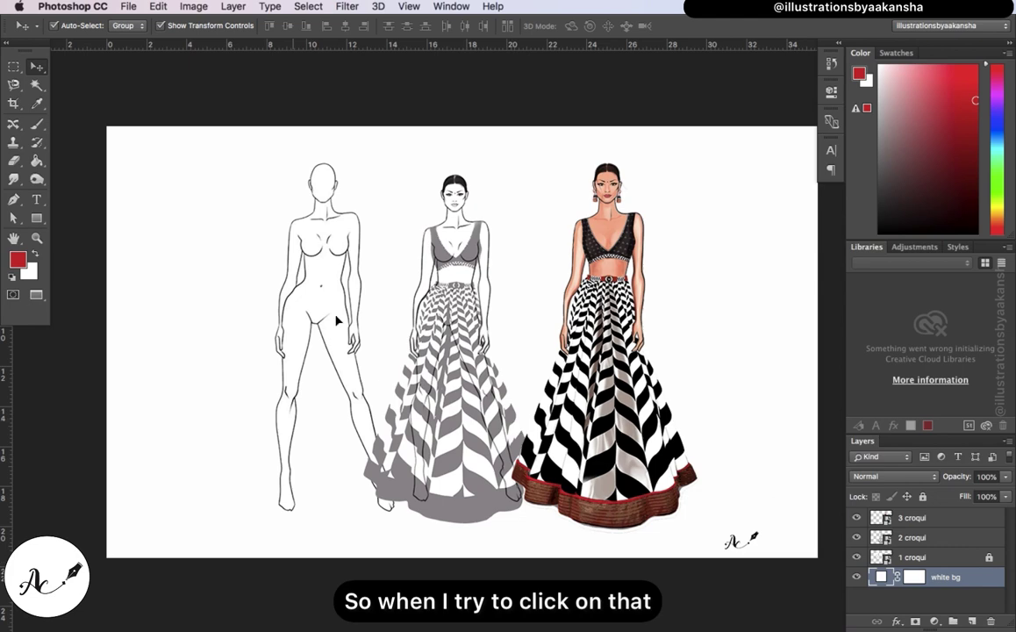
drag(336, 321, 317, 333)
drag(280, 288, 355, 373)
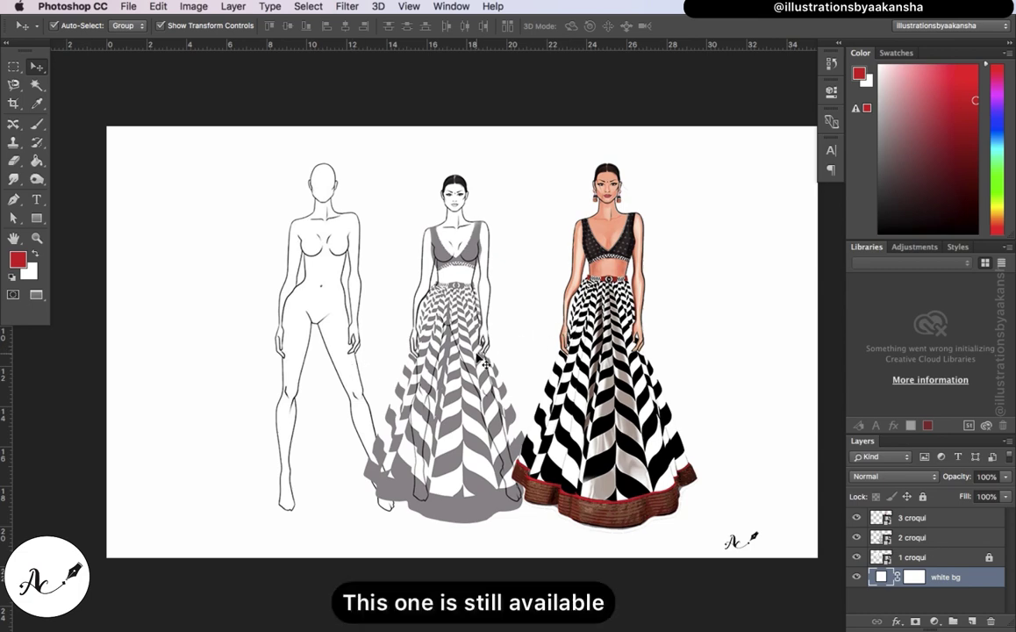
Nudge the 2 croqui figure slightly to the right, and unlock the 1 croqui layer so its figure can be selected.
drag(439, 326, 443, 326)
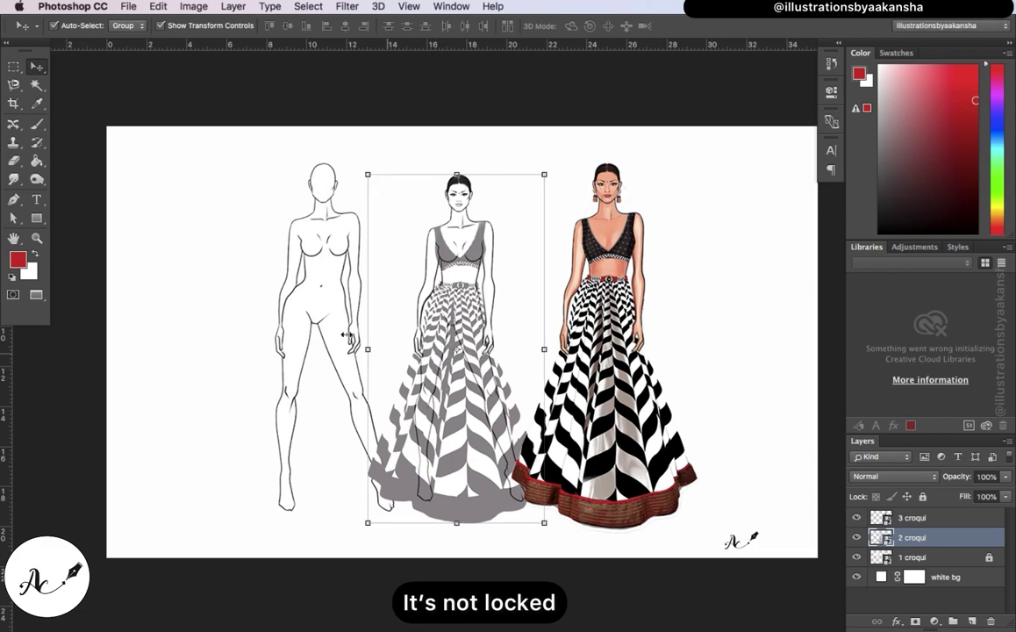
click(329, 322)
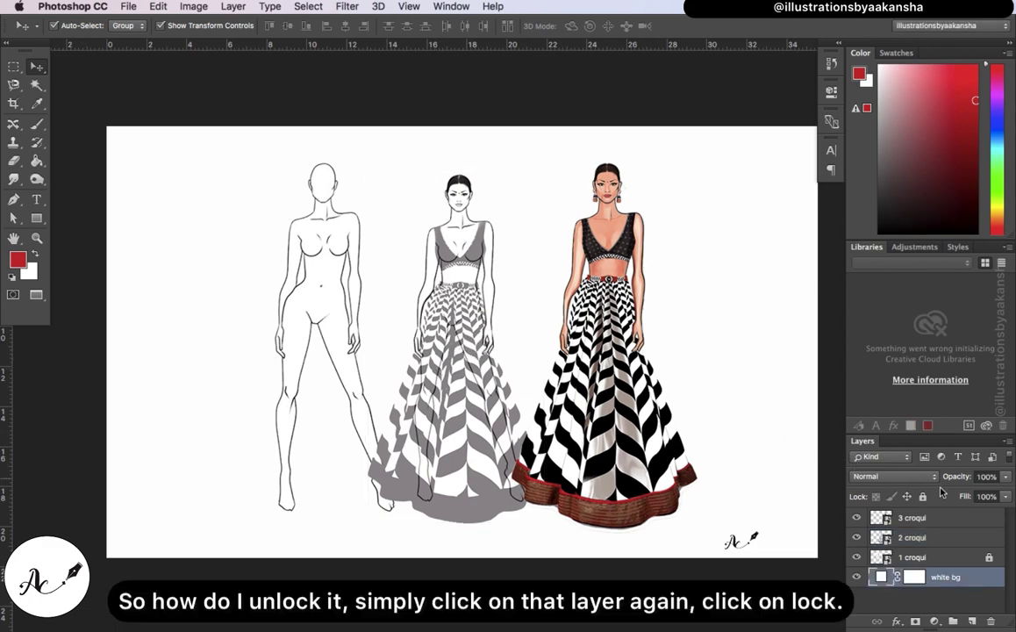
click(989, 560)
click(989, 559)
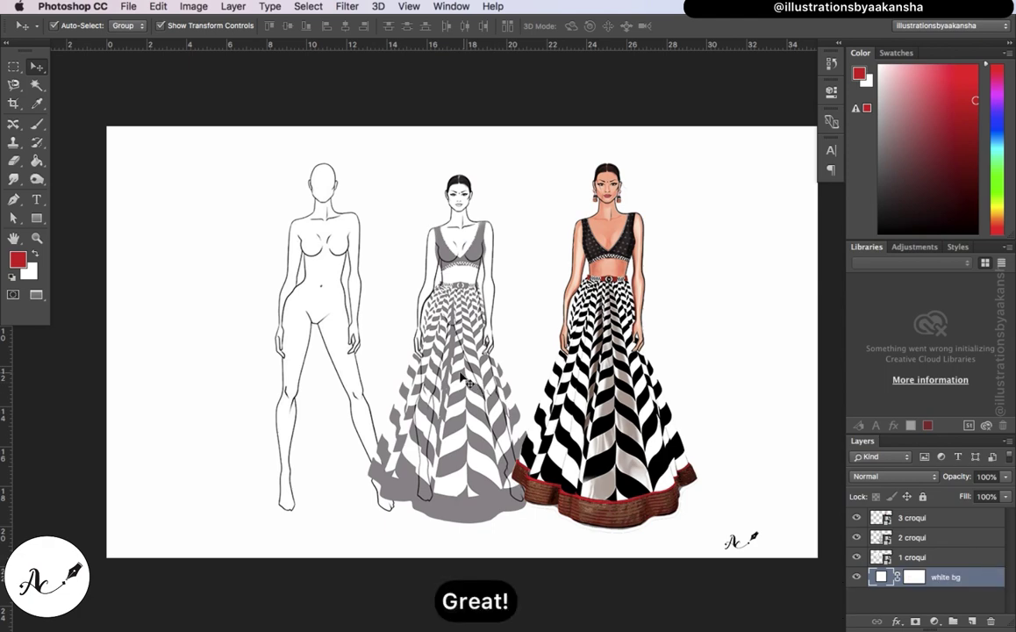
drag(330, 324, 332, 324)
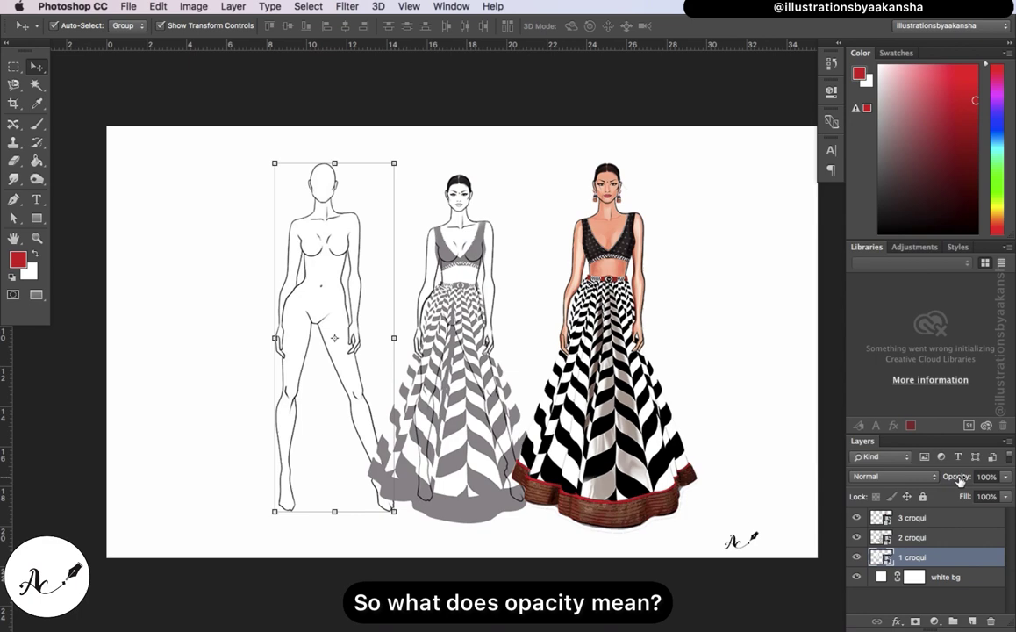
Lower the 3 croqui layer's opacity to 50% and try its figure overlapping the middle one, undoing that move.
click(943, 520)
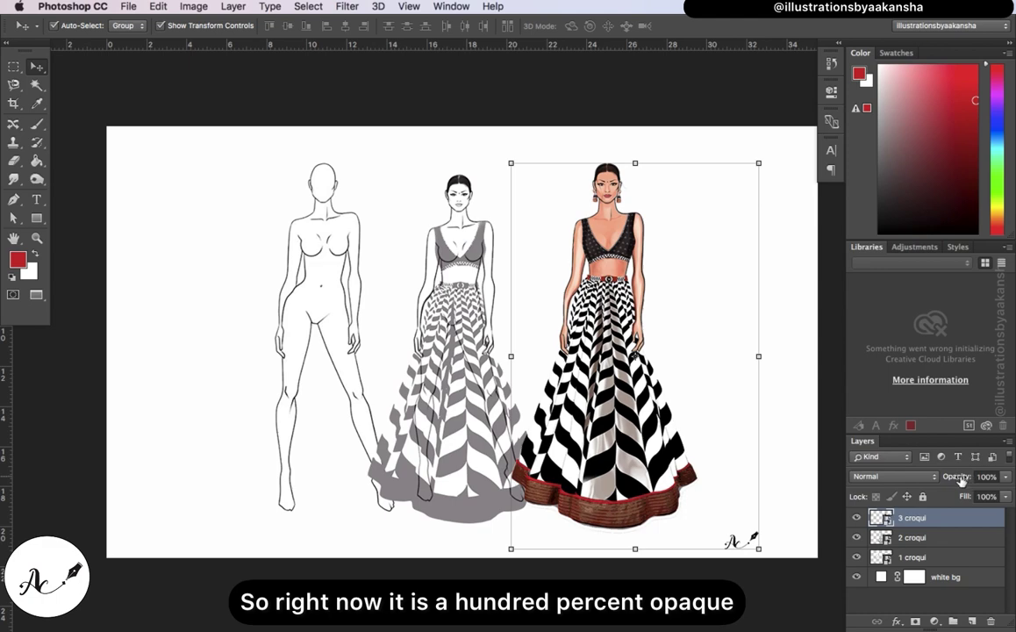
click(1006, 476)
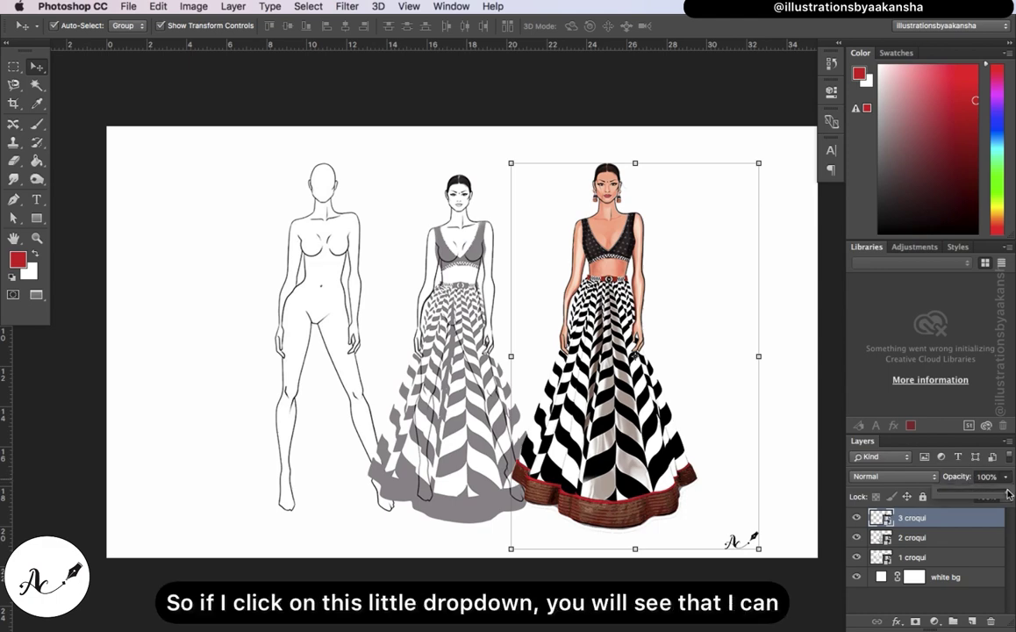
drag(1006, 490, 971, 496)
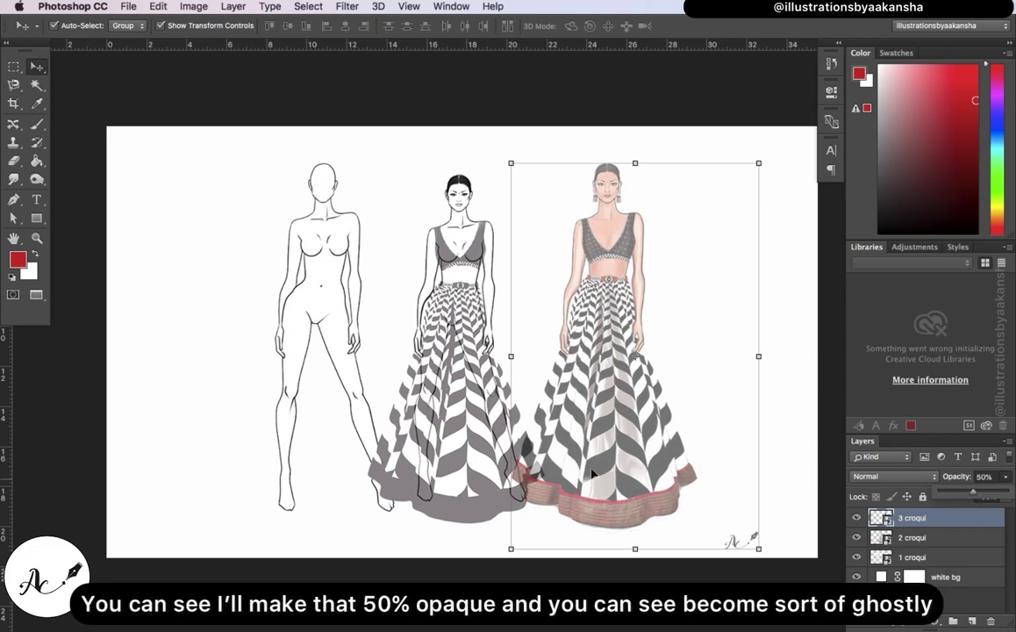
drag(638, 465, 604, 465)
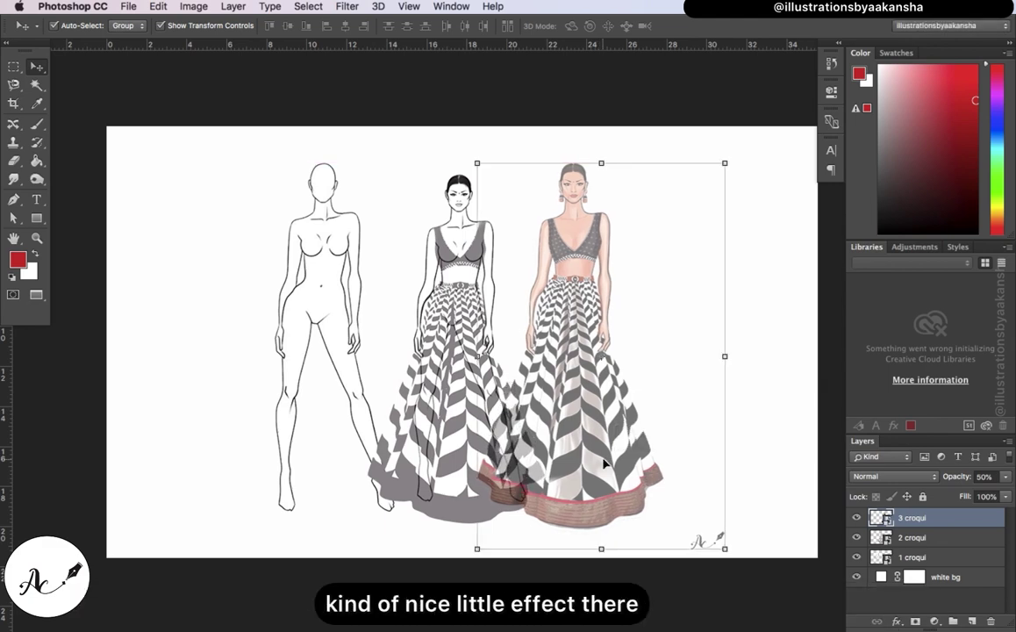
key(super+z)
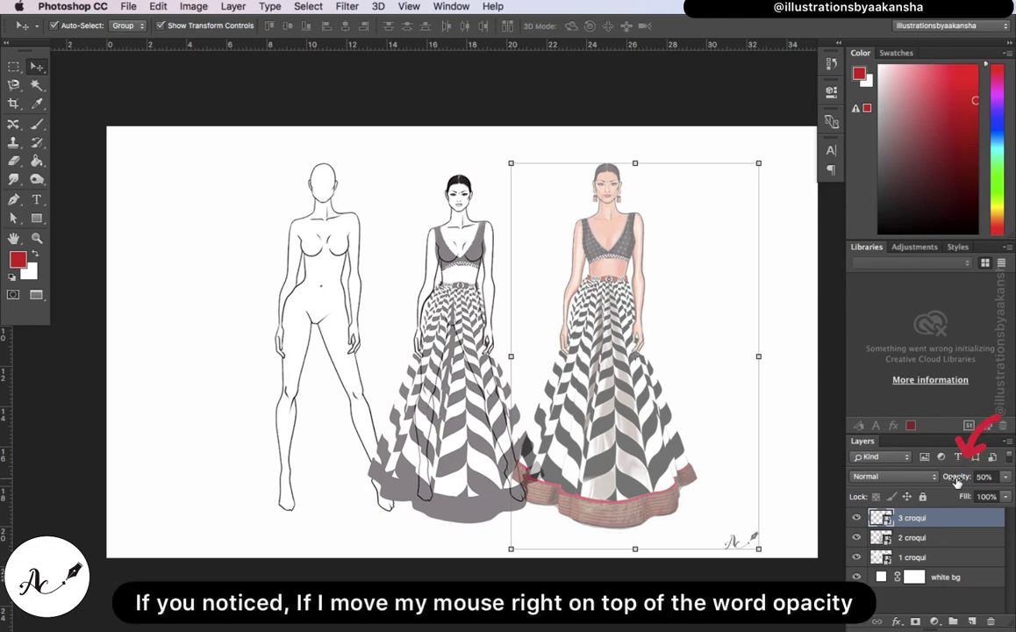
Raise the 3 croqui layer's opacity to 100% and deselect all layers.
drag(955, 481, 966, 481)
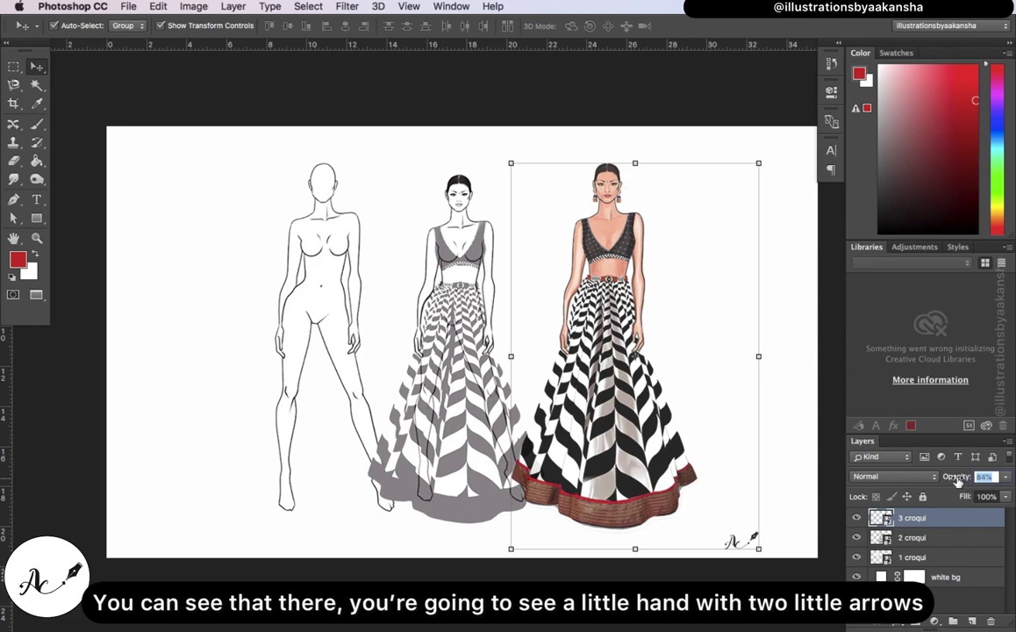
drag(953, 481, 971, 481)
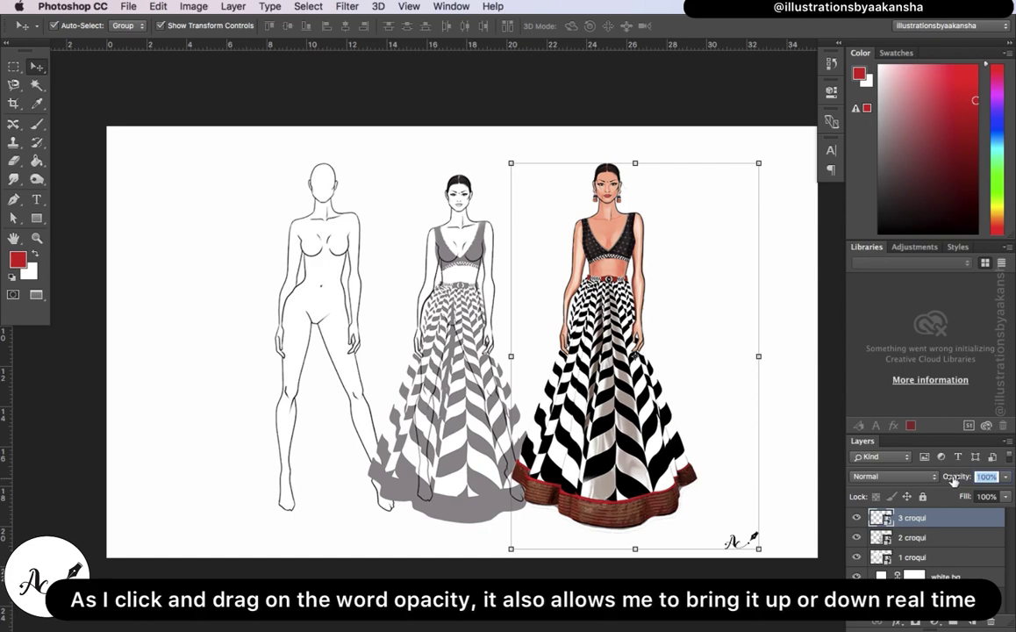
mouse_move(953, 480)
mouse_down()
mouse_move(928, 479)
mouse_move(970, 479)
mouse_up()
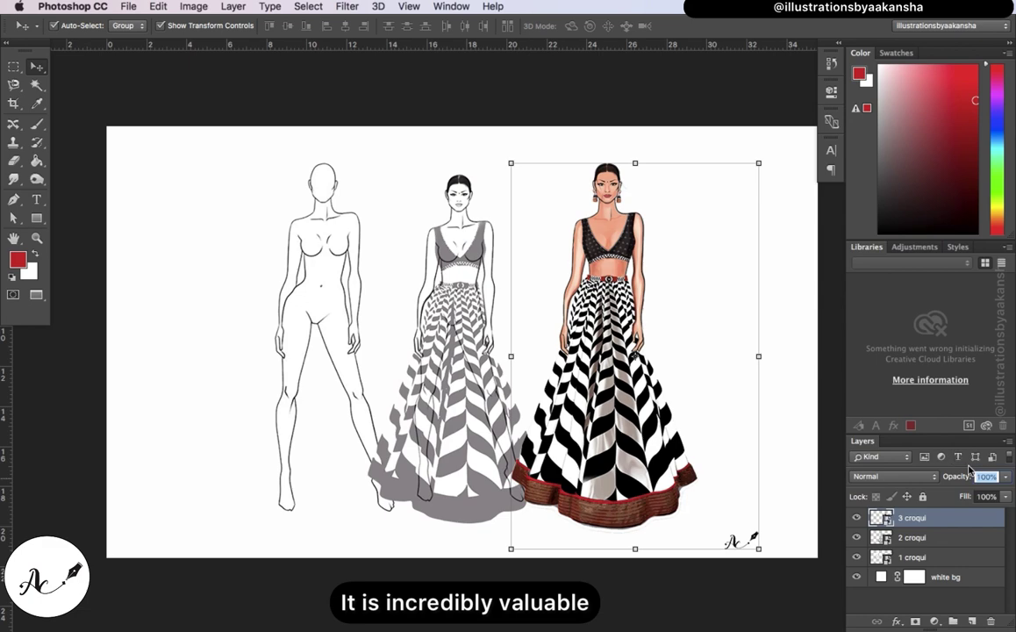
click(826, 416)
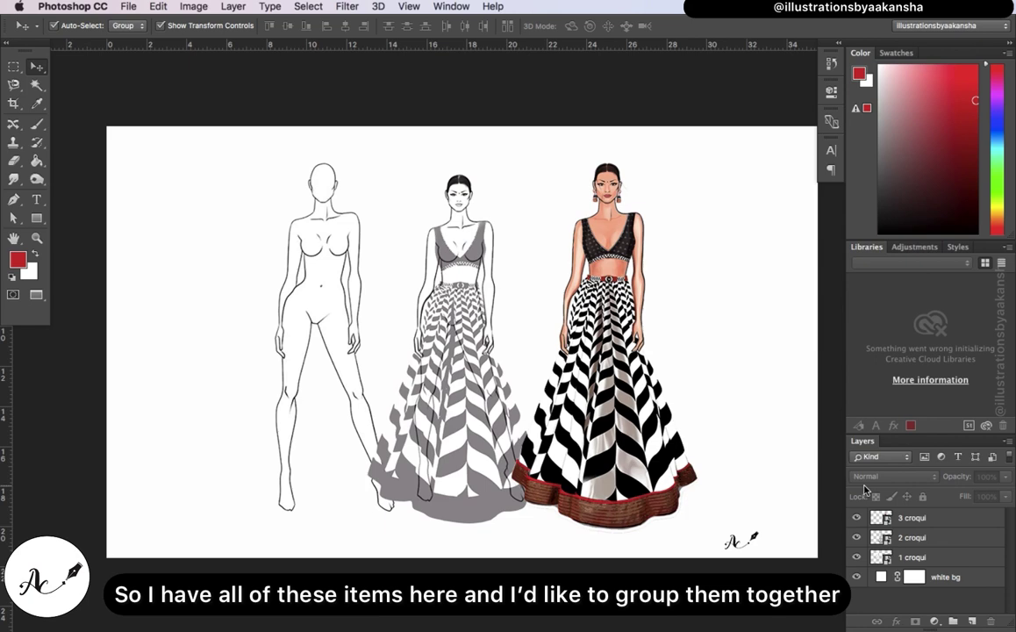
Select the 3 croqui, 2 croqui and 1 croqui layers together and put them in a group above the white bg layer.
click(956, 518)
click(956, 537)
click(956, 557)
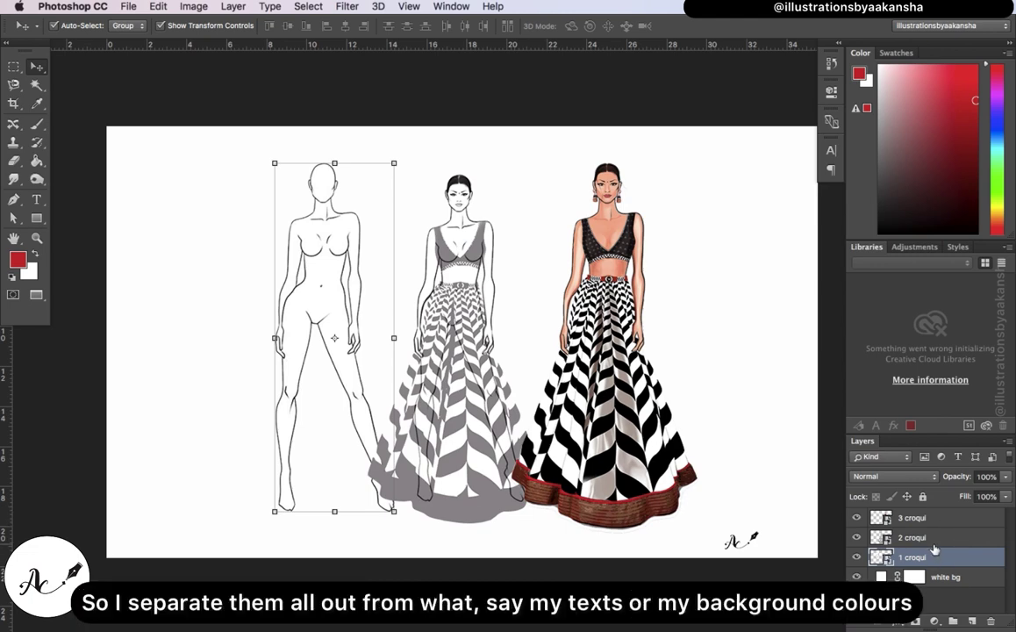
click(937, 523)
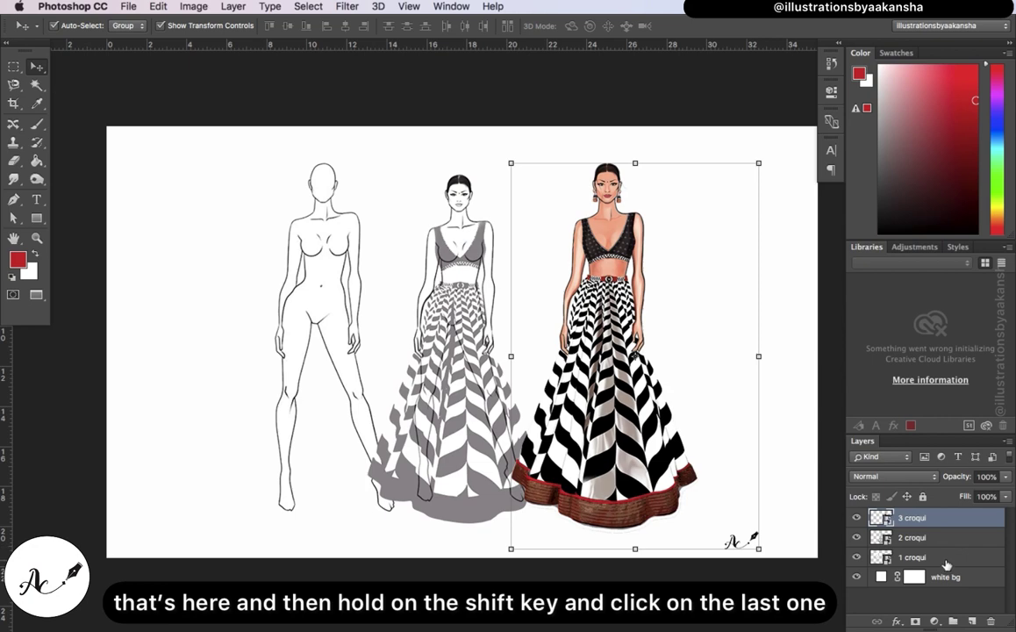
shift+click(946, 562)
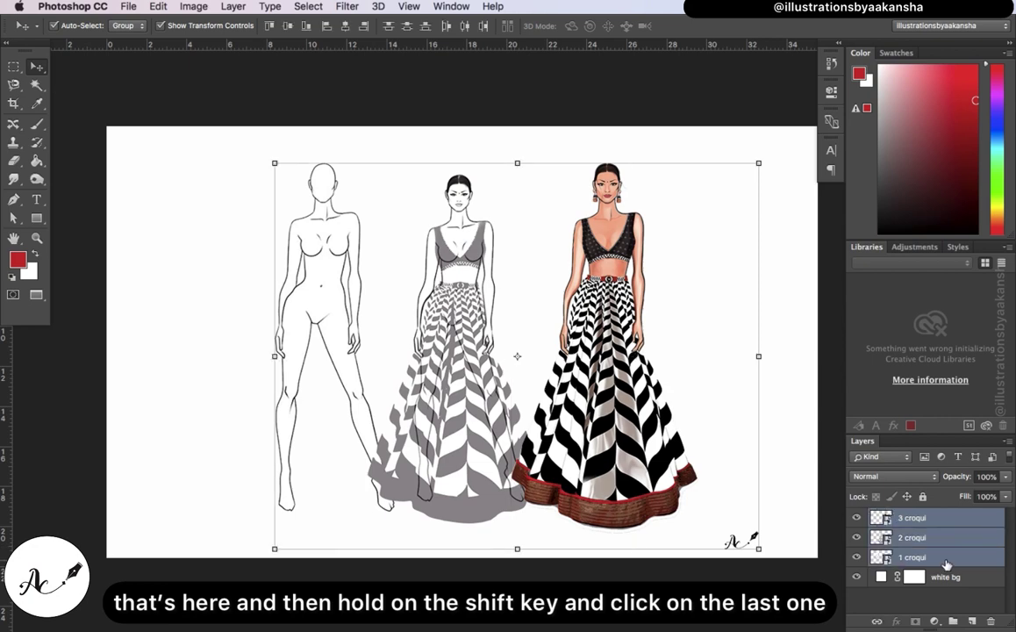
click(955, 621)
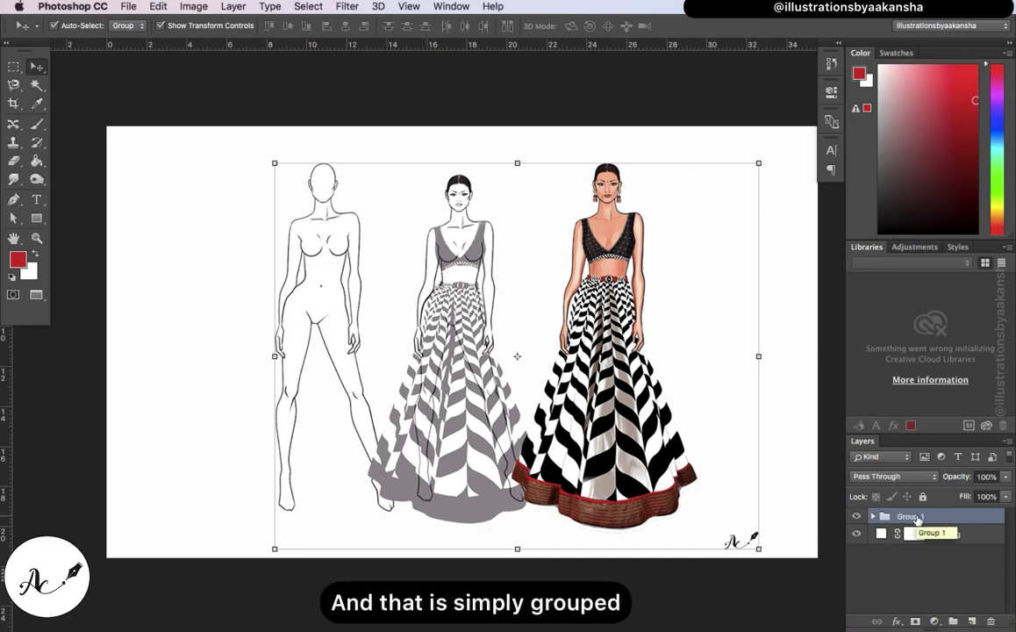
Rename the new layer group as croqui.
double_click(910, 516)
key(BackSpace)
text(c)
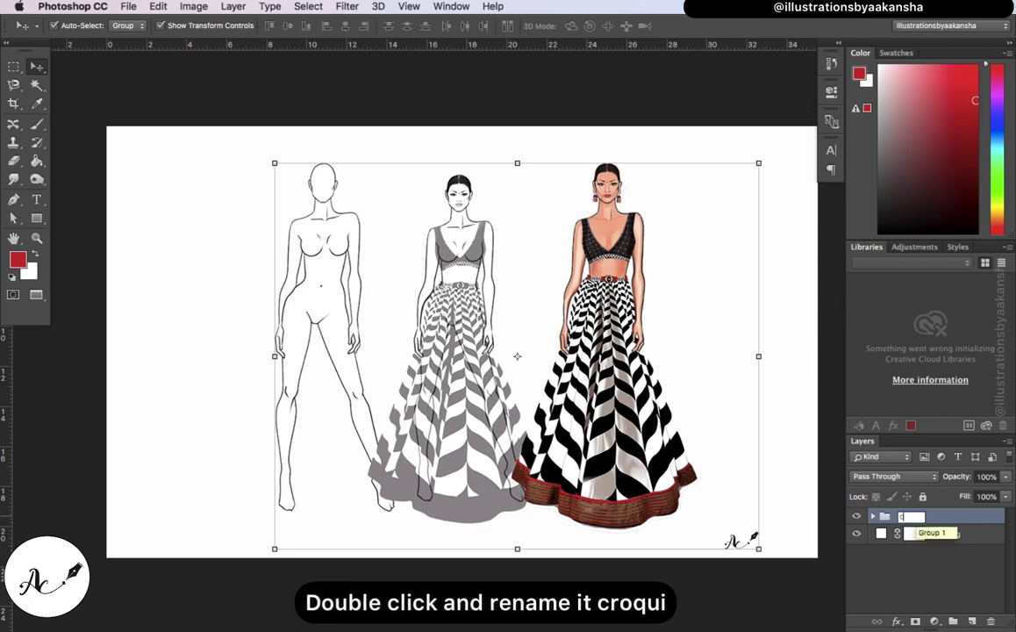
text(roqui)
key(Return)
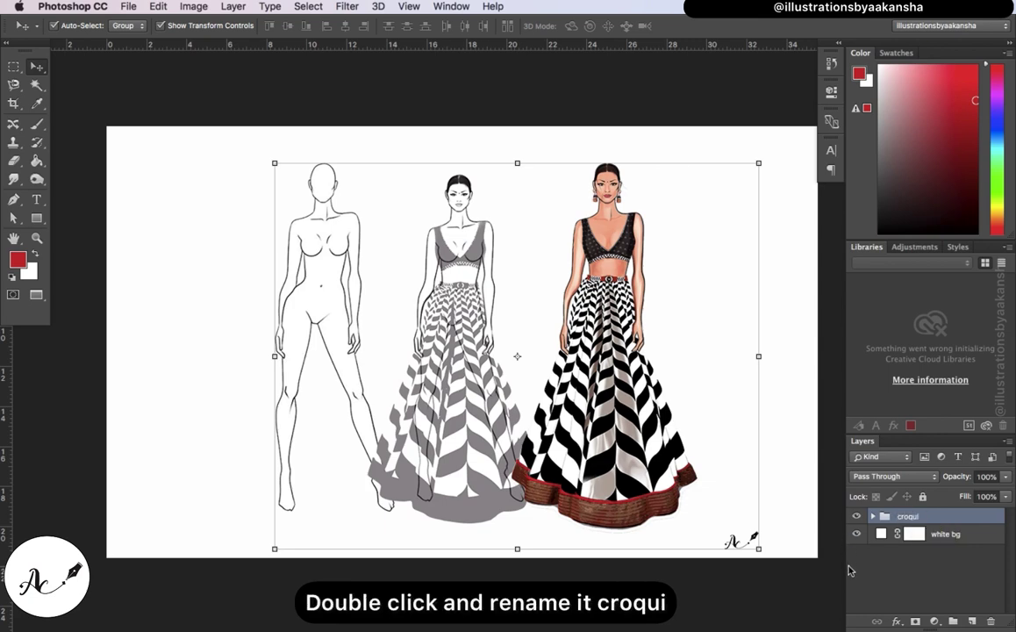
Hide and show the croqui group to check what it contains, and reselect the group.
click(856, 516)
click(857, 517)
key(alt+bracketleft)
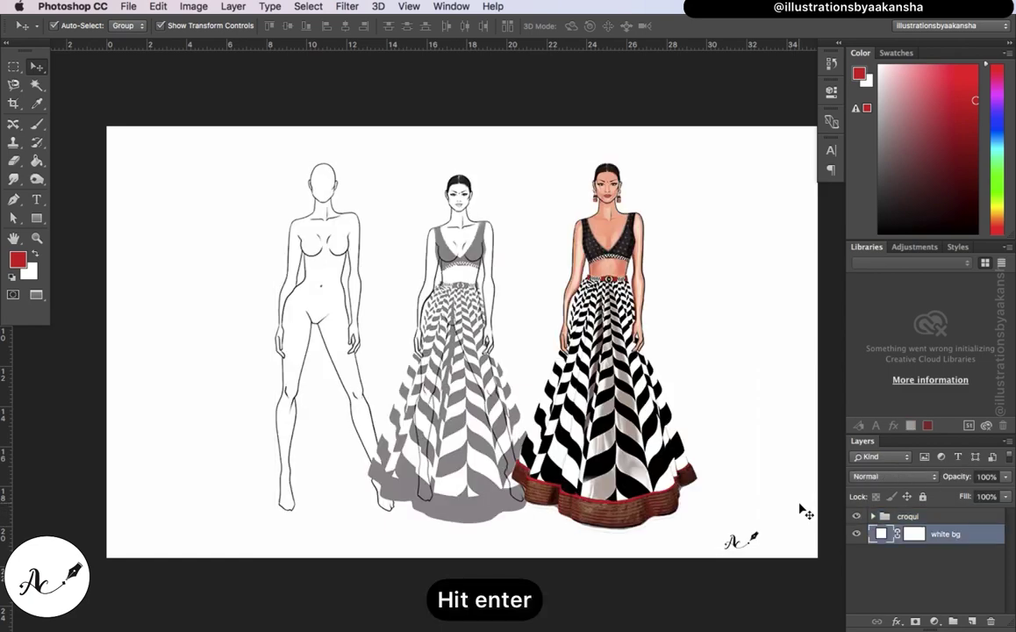
click(913, 517)
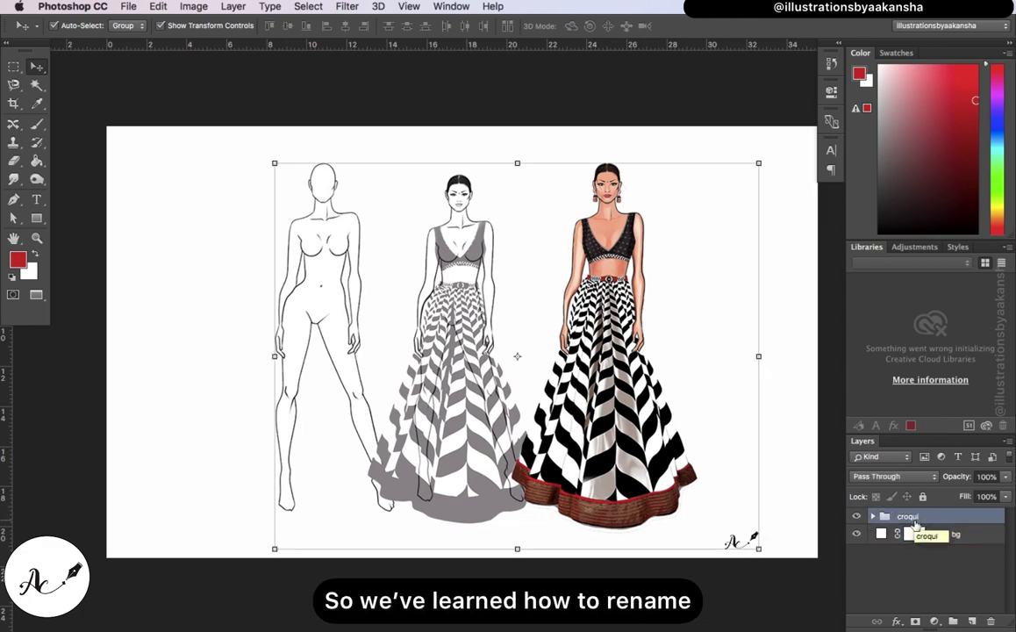
click(865, 583)
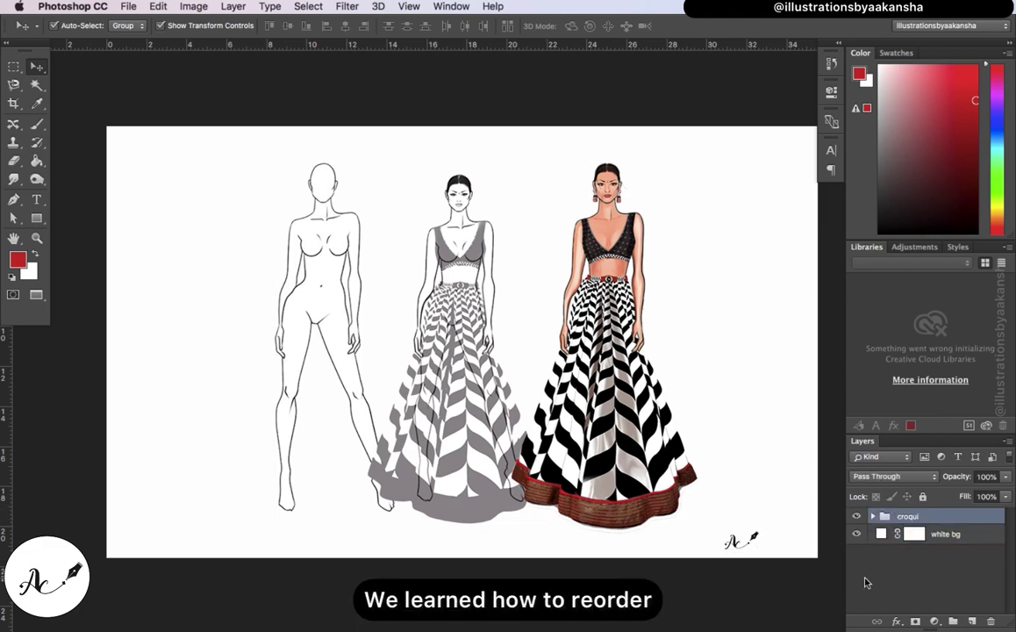